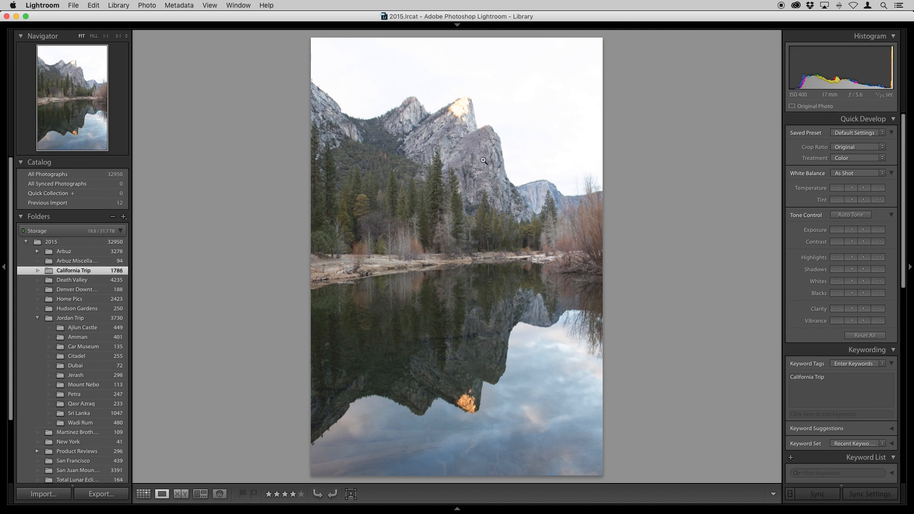
# Compare the California Trip-1485 sunset reflection with the brighter 1467 shot by viewing each one enlarged
pyautogui.press('g')
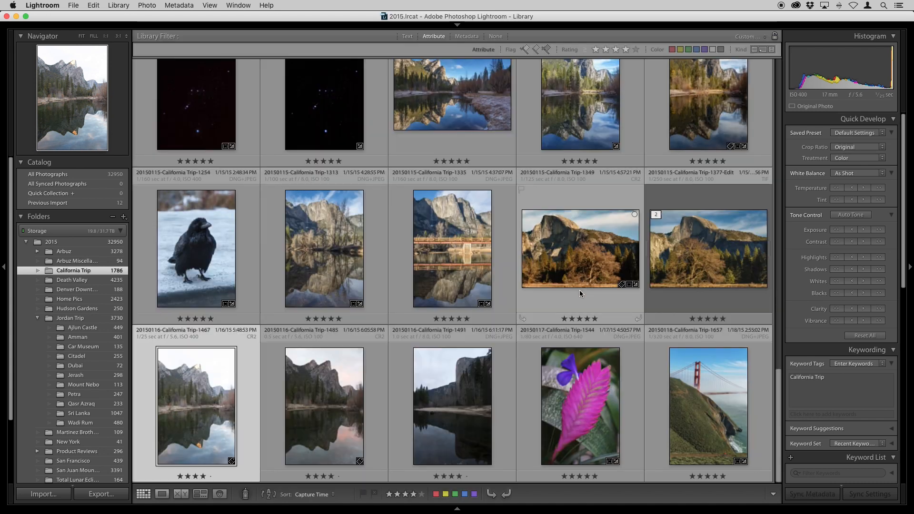
pyautogui.doubleClick(301, 423)
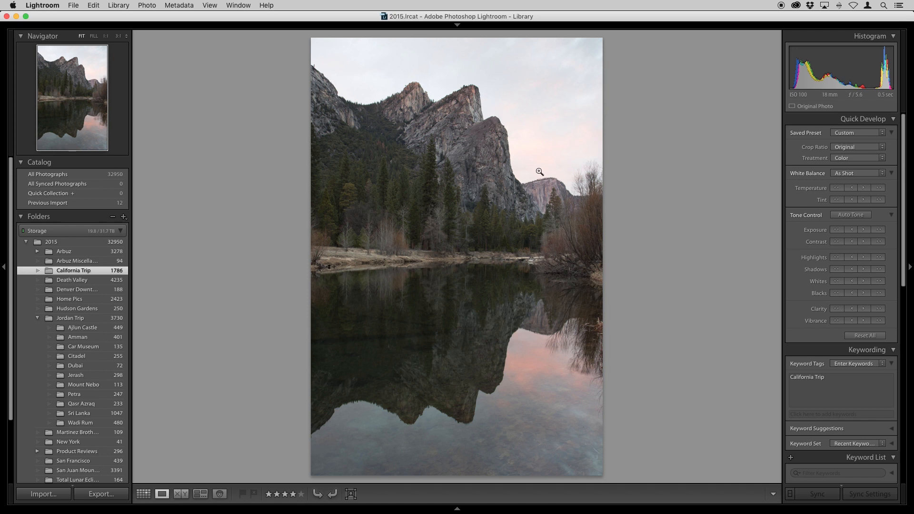
pyautogui.press('g')
pyautogui.press('Left')
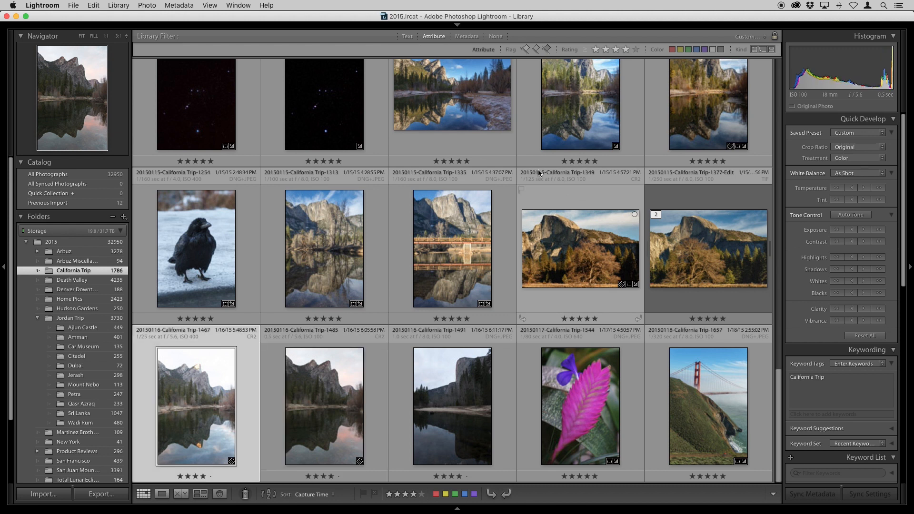
pyautogui.press('e')
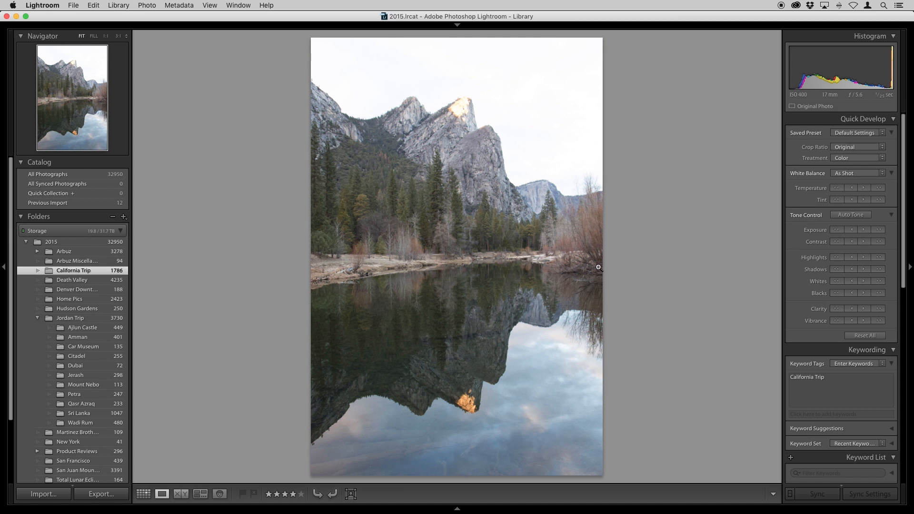
# Preview highlight clipping on photo 1467 in Develop and recover its sky with Highlights at -100 and Exposure at +0.25
pyautogui.press('d')
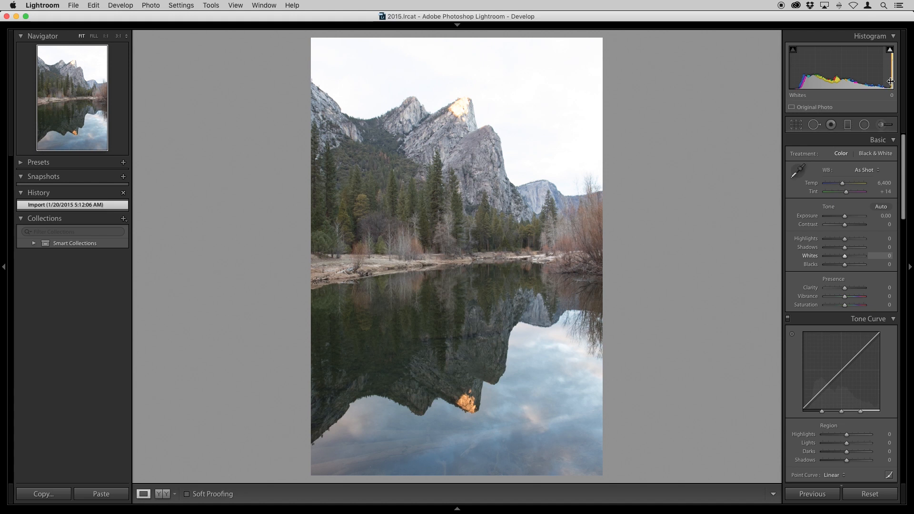
pyautogui.moveTo(896, 55)
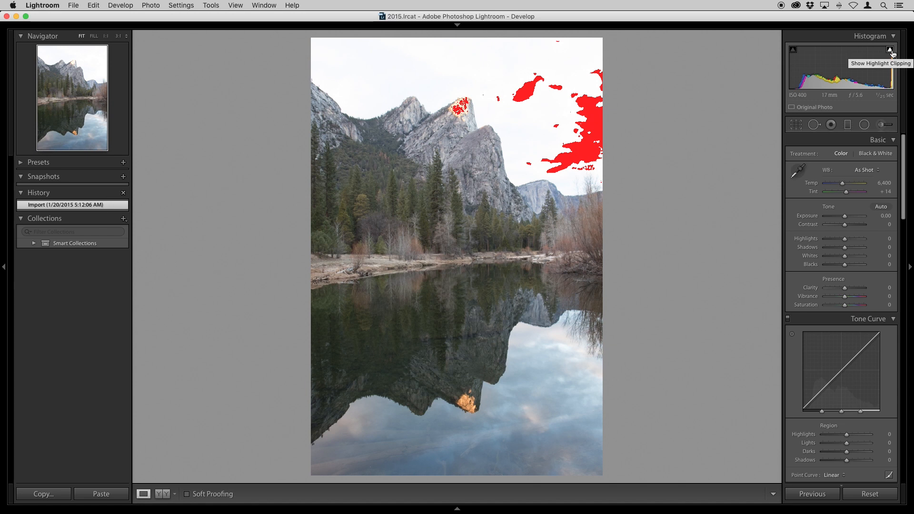
pyautogui.click(845, 217)
pyautogui.moveTo(845, 217); pyautogui.dragTo(827, 216)
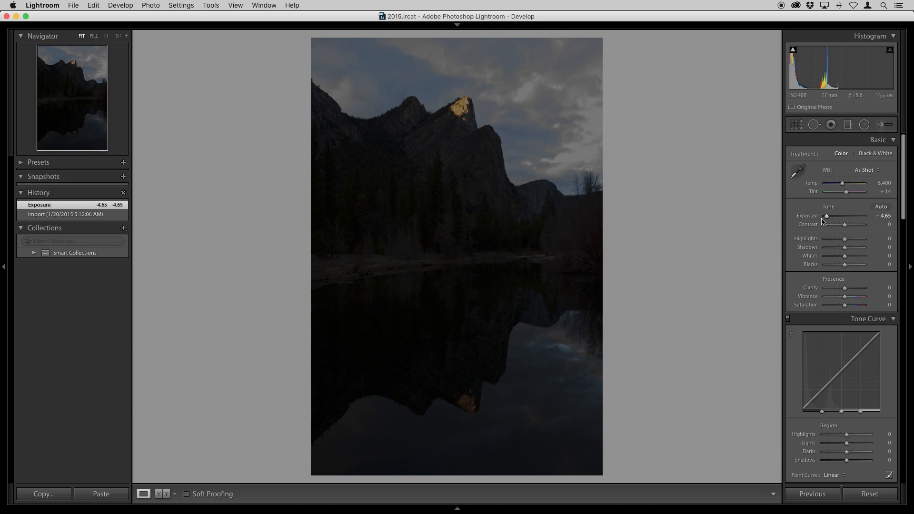
pyautogui.moveTo(827, 218); pyautogui.dragTo(846, 222)
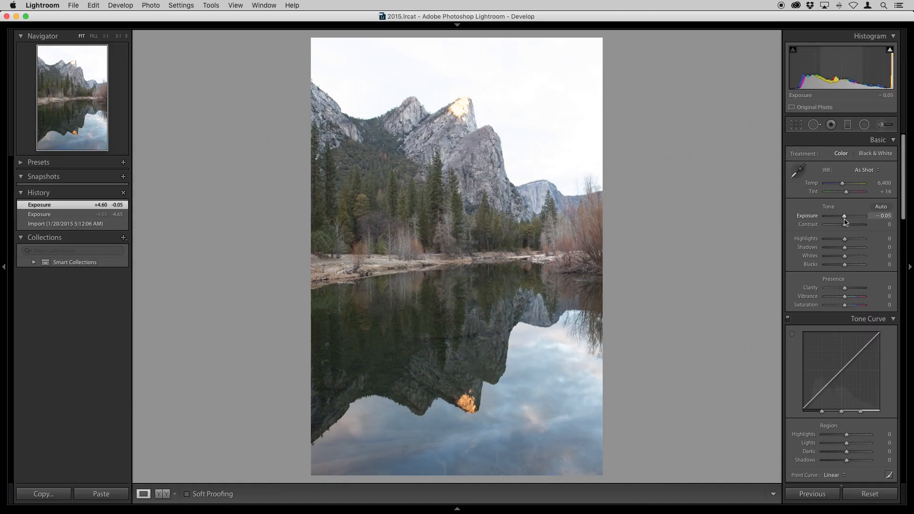
pyautogui.moveTo(845, 220)
pyautogui.mouseDown()
pyautogui.moveTo(835, 219)
pyautogui.moveTo(849, 219)
pyautogui.moveTo(840, 242)
pyautogui.moveTo(825, 240)
pyautogui.moveTo(845, 220)
pyautogui.mouseUp()
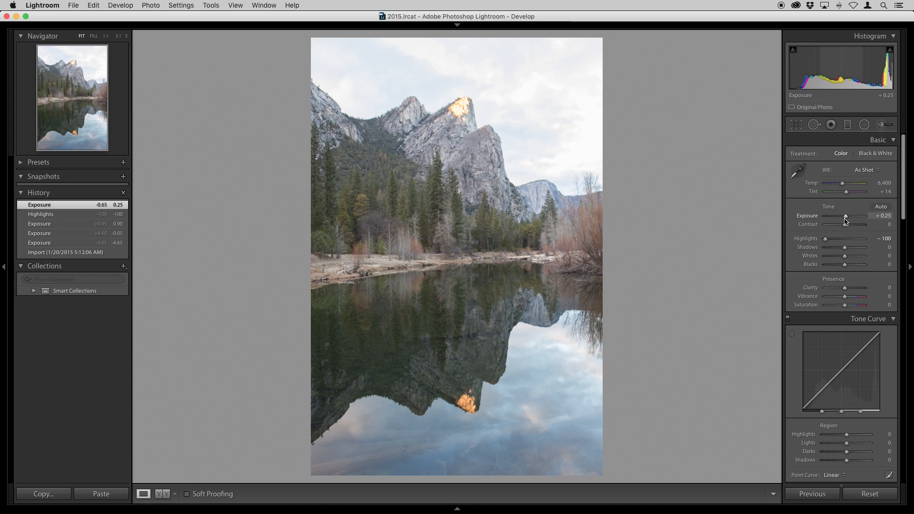
# Bring California Trip-1485 into Develop and set its Exposure to +0.05 and Highlights to -100
pyautogui.press('g')
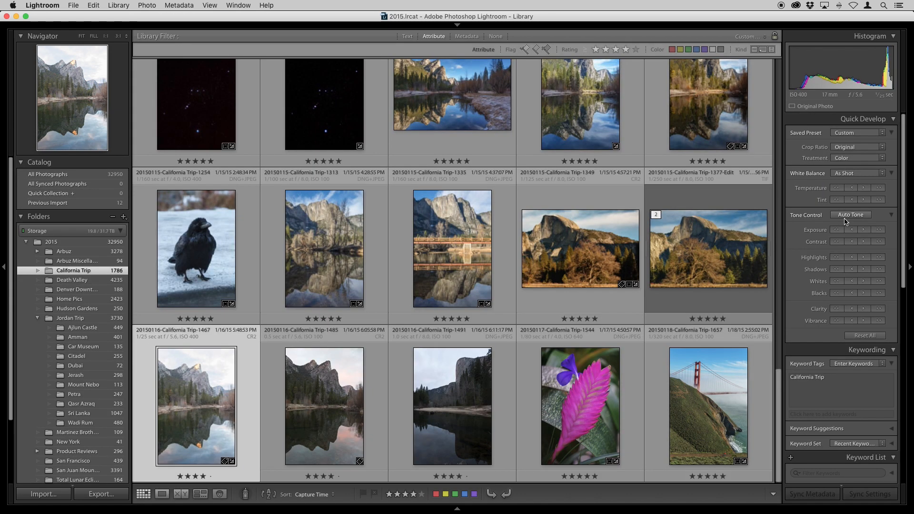
pyautogui.doubleClick(342, 394)
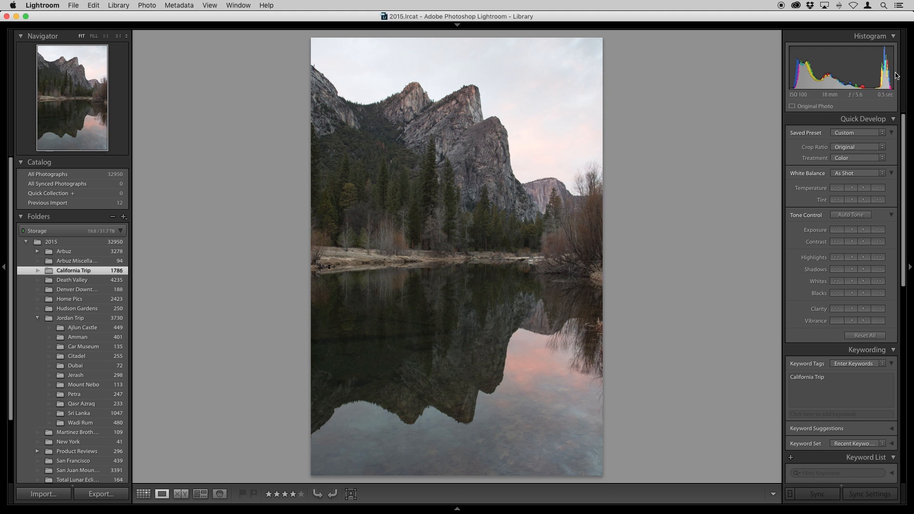
pyautogui.press('d')
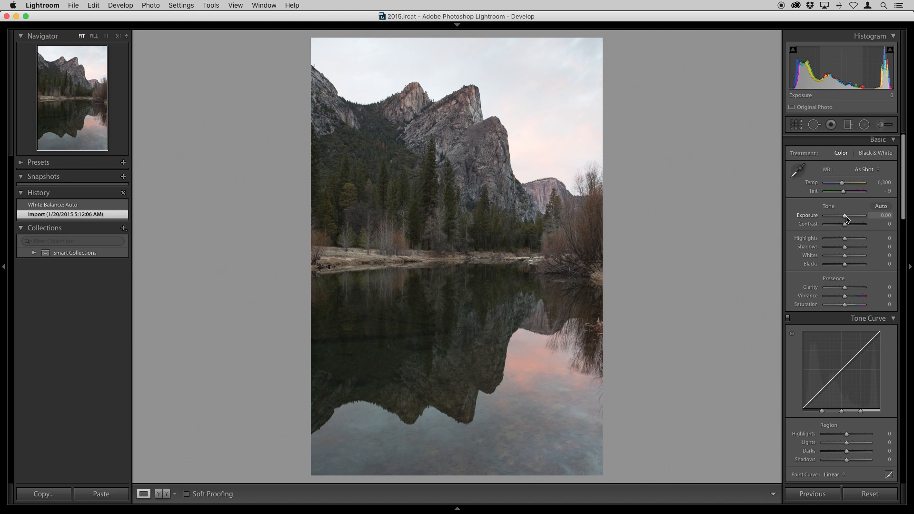
pyautogui.moveTo(847, 218); pyautogui.dragTo(839, 218)
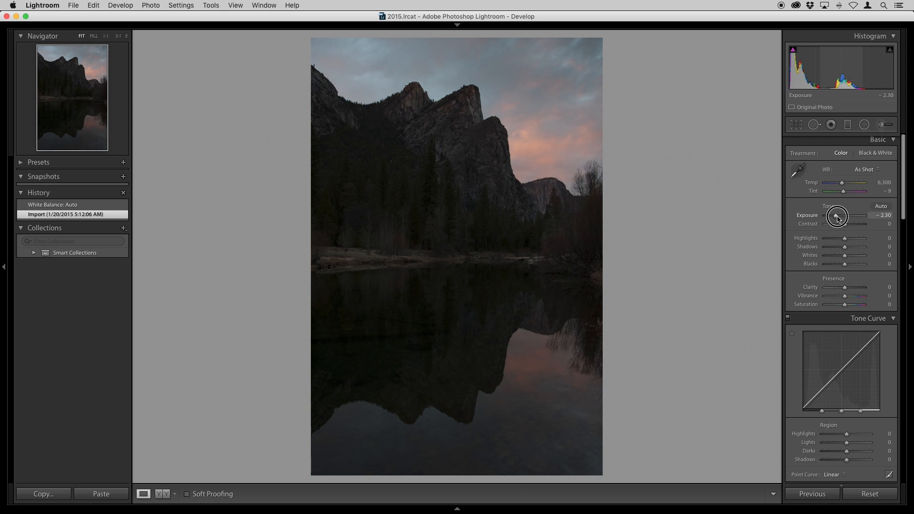
pyautogui.moveTo(839, 218); pyautogui.dragTo(821, 241)
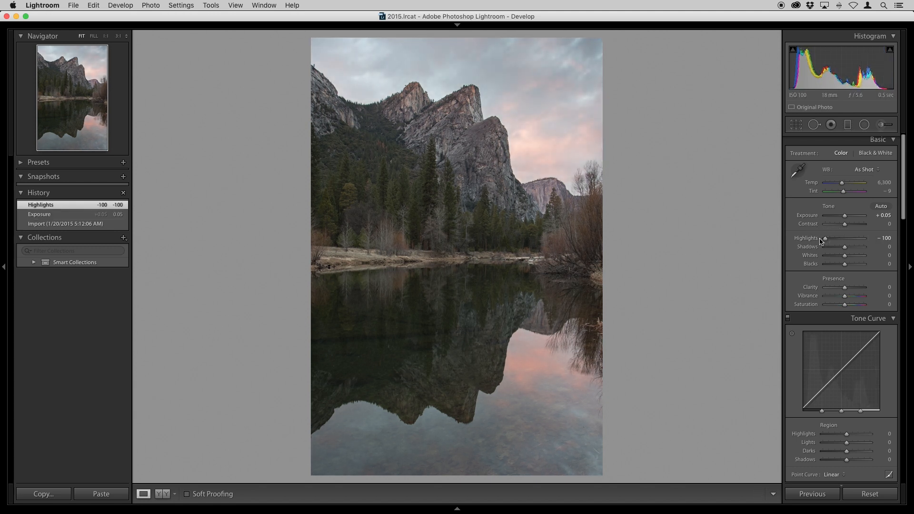
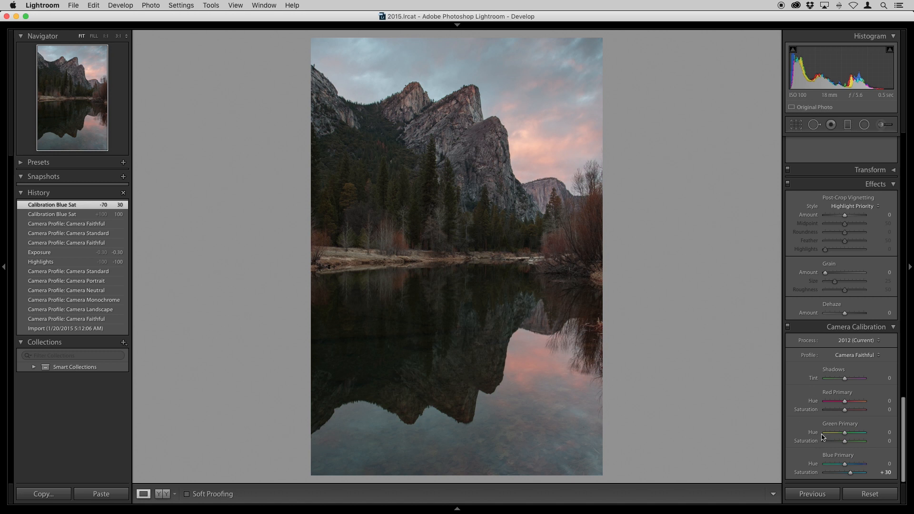
# Examine the upper-left cliff edge and the tree-lined shoreline at 1:1 for colour fringing
pyautogui.scroll(5, 827, 366)
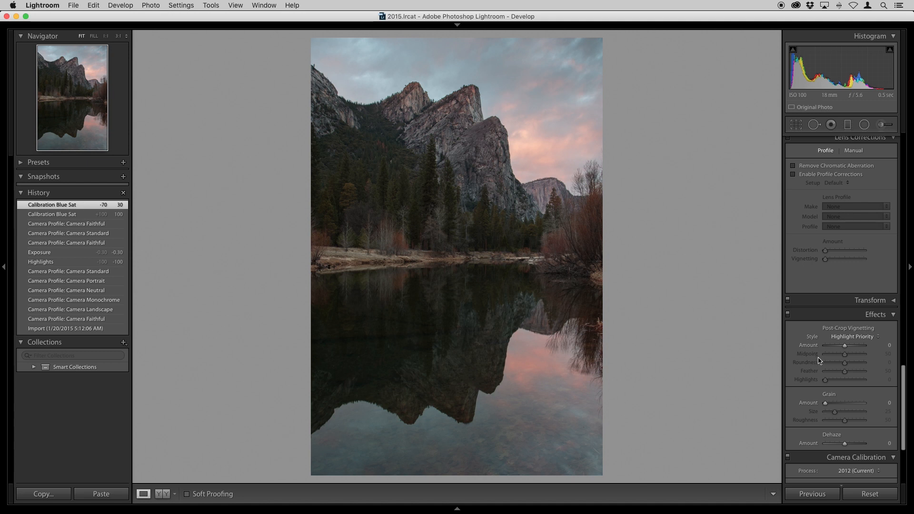
pyautogui.scroll(2, 819, 361)
pyautogui.scroll(3, 819, 361)
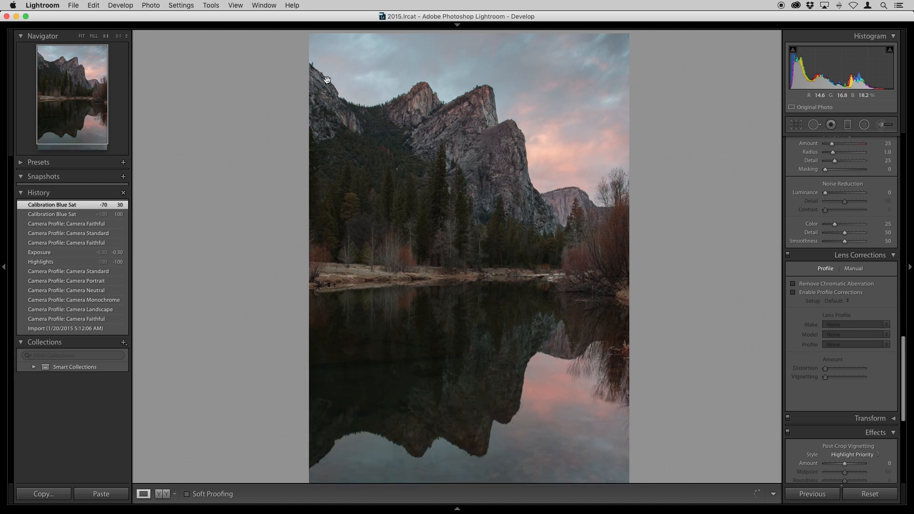
pyautogui.click(328, 80)
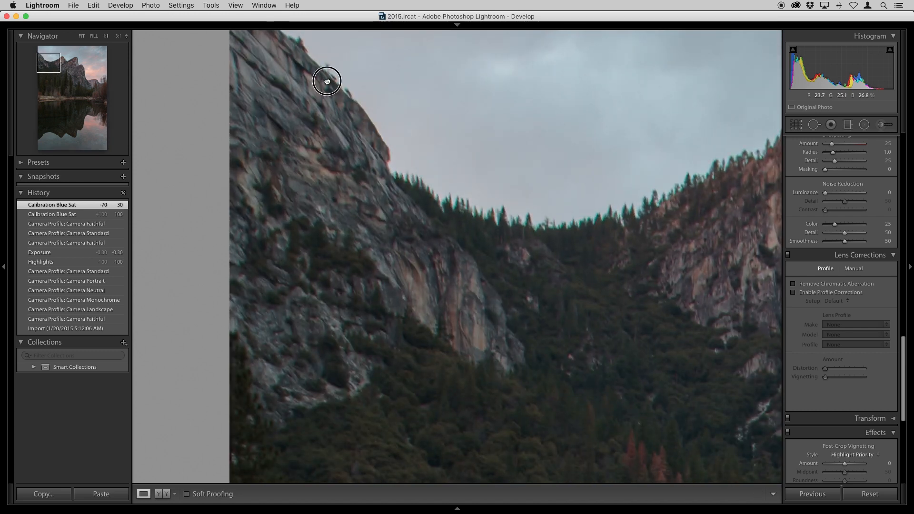
pyautogui.moveTo(328, 80); pyautogui.dragTo(399, 200)
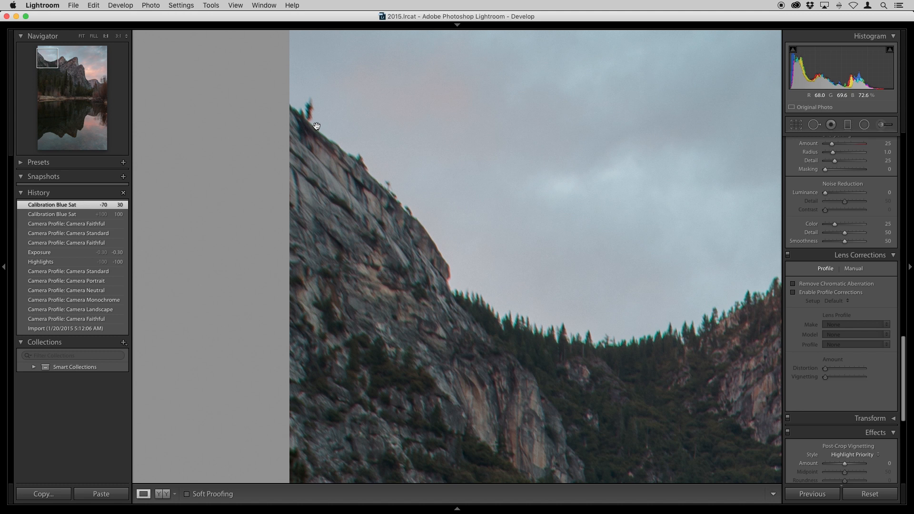
pyautogui.click(394, 194)
pyautogui.click(466, 251)
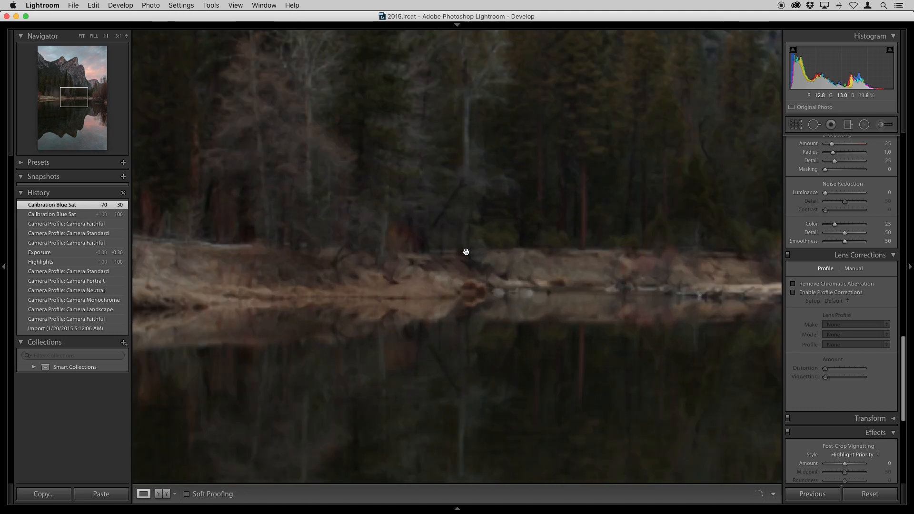
pyautogui.moveTo(441, 208); pyautogui.dragTo(476, 270)
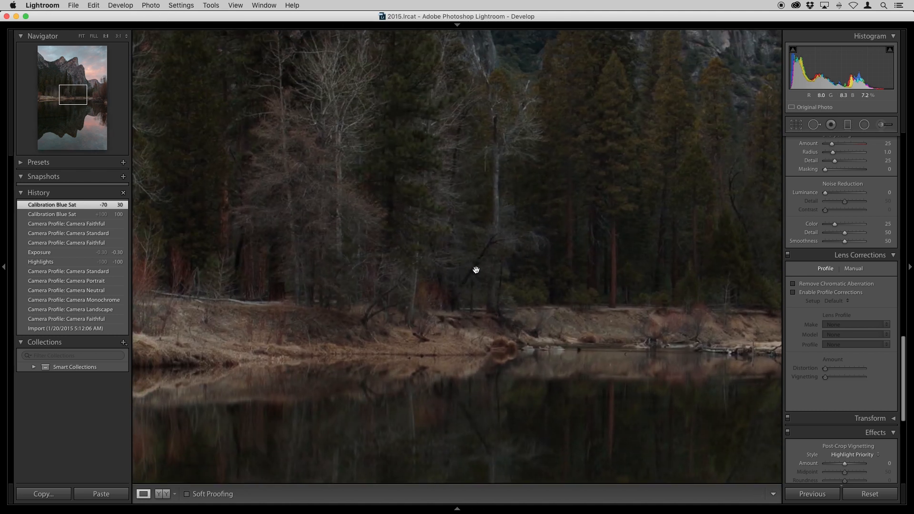
pyautogui.click(476, 270)
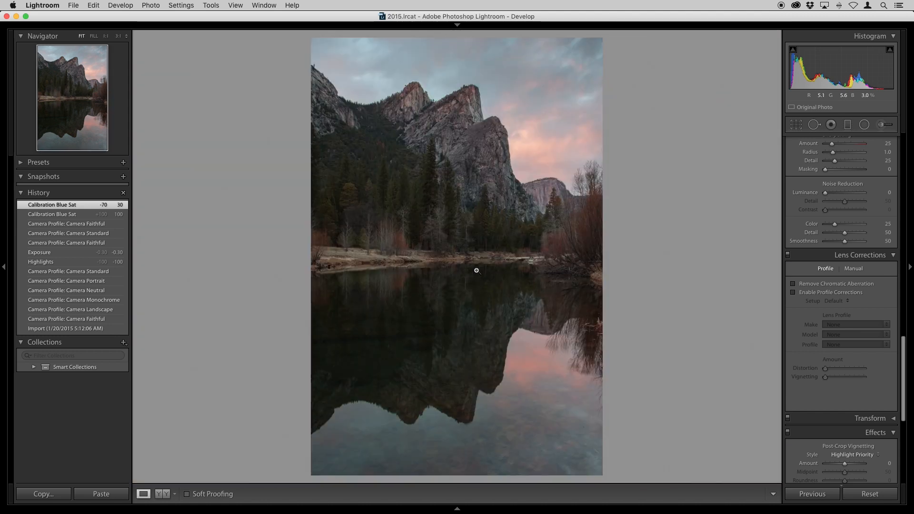
# Enable Remove Chromatic Aberration and compare the upper-left cliff edge at 1:1 with Lens Corrections off and on
pyautogui.click(320, 78)
pyautogui.moveTo(316, 76); pyautogui.dragTo(376, 167)
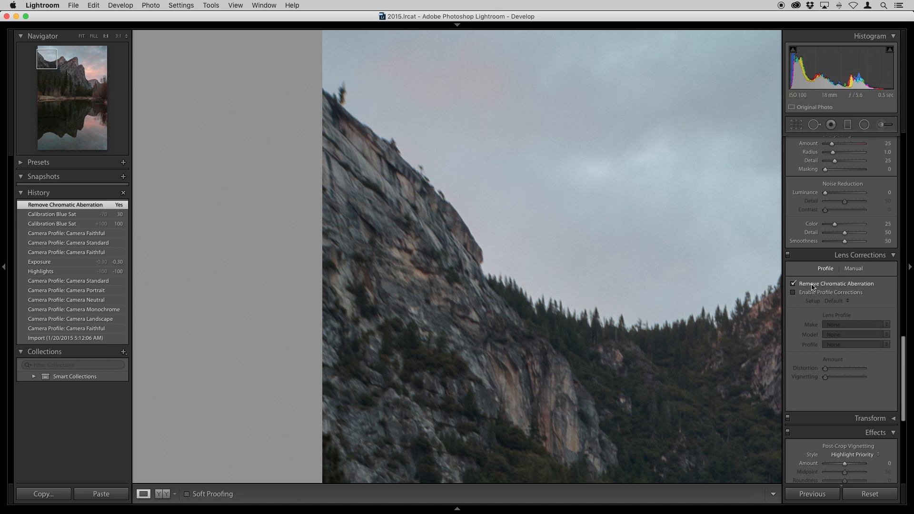
pyautogui.click(789, 254)
pyautogui.click(788, 254)
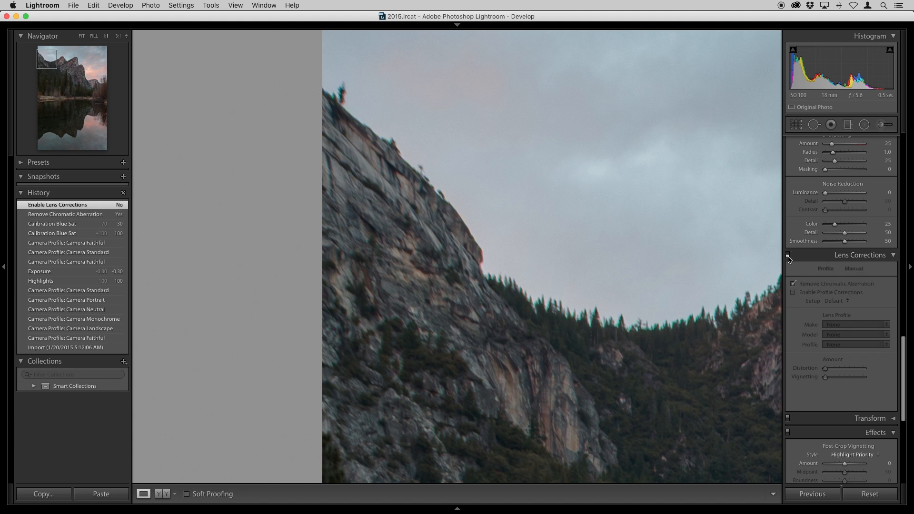
pyautogui.click(788, 255)
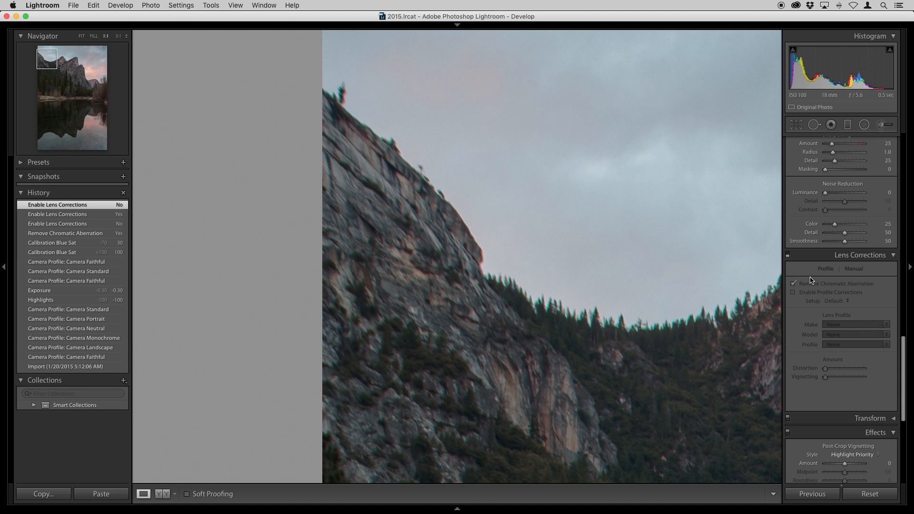
pyautogui.click(788, 255)
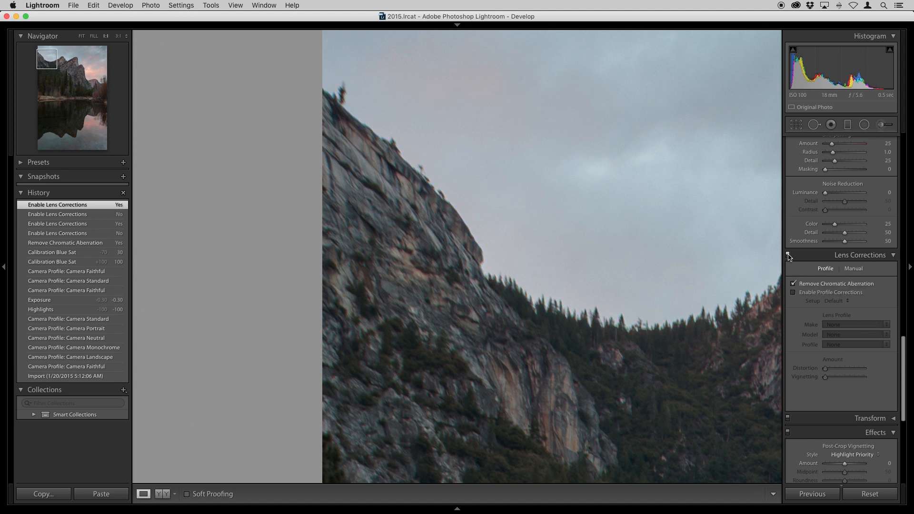
pyautogui.click(788, 255)
pyautogui.click(788, 256)
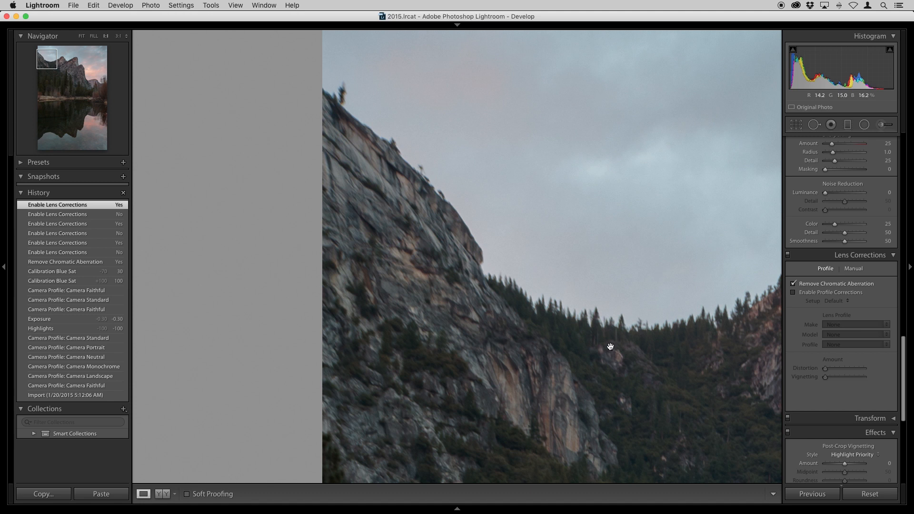
# Defringe the photo by sampling the fringe colour at the small tree on top of the cliff edge
pyautogui.click(852, 270)
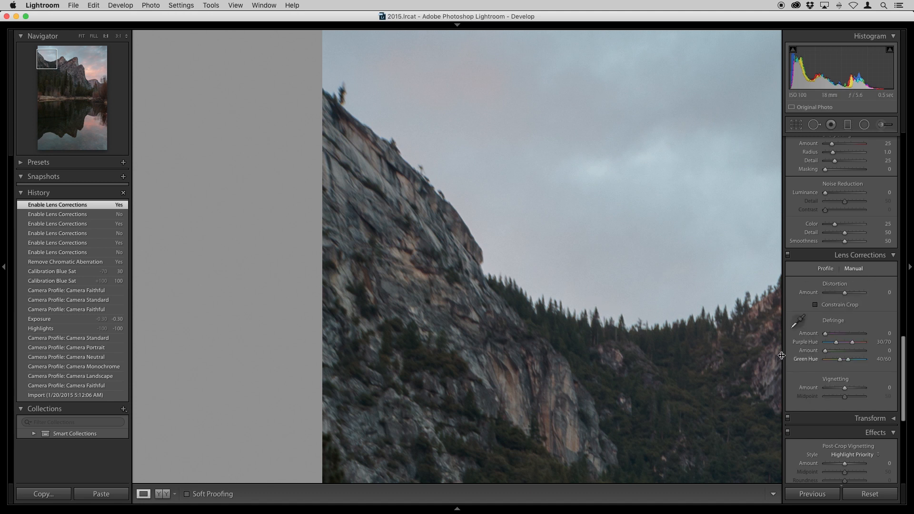
pyautogui.click(798, 322)
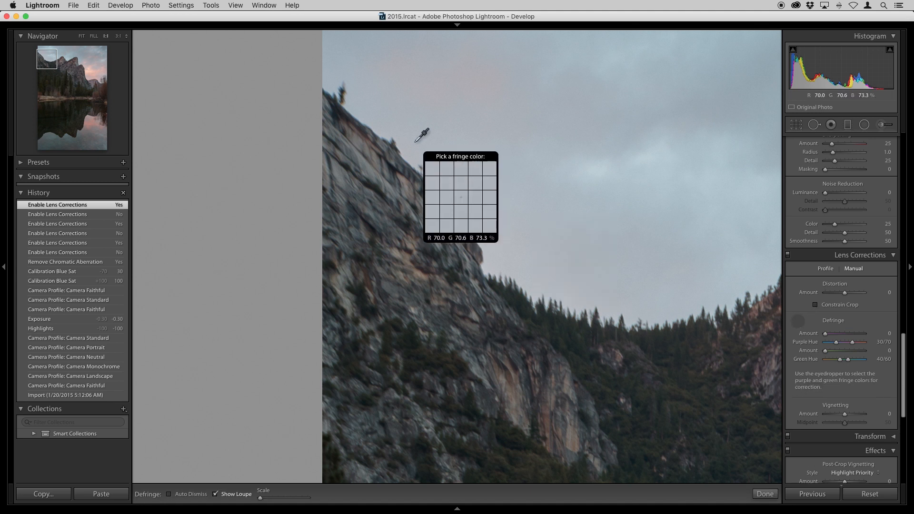
pyautogui.click(346, 91)
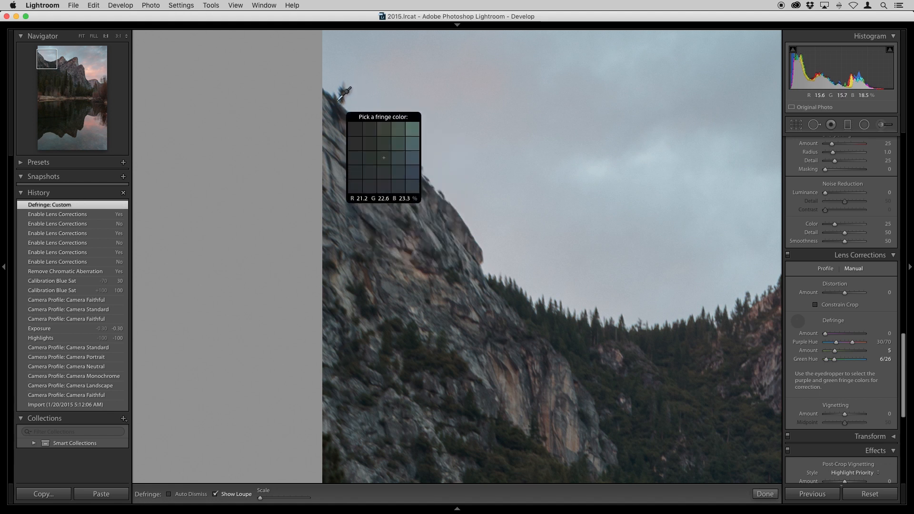
pyautogui.click(827, 270)
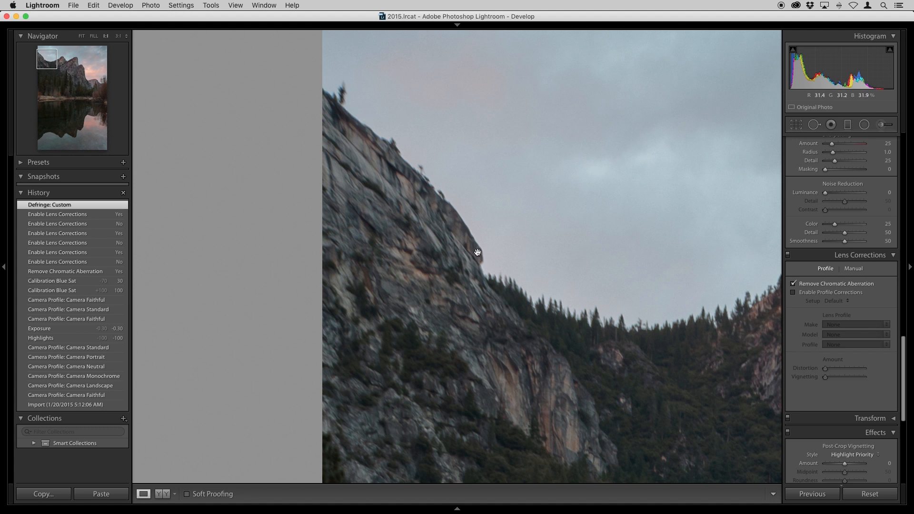
# Enable Profile Corrections and compare the whole photo with the lens profile off and on, leaving it on
pyautogui.click(631, 364)
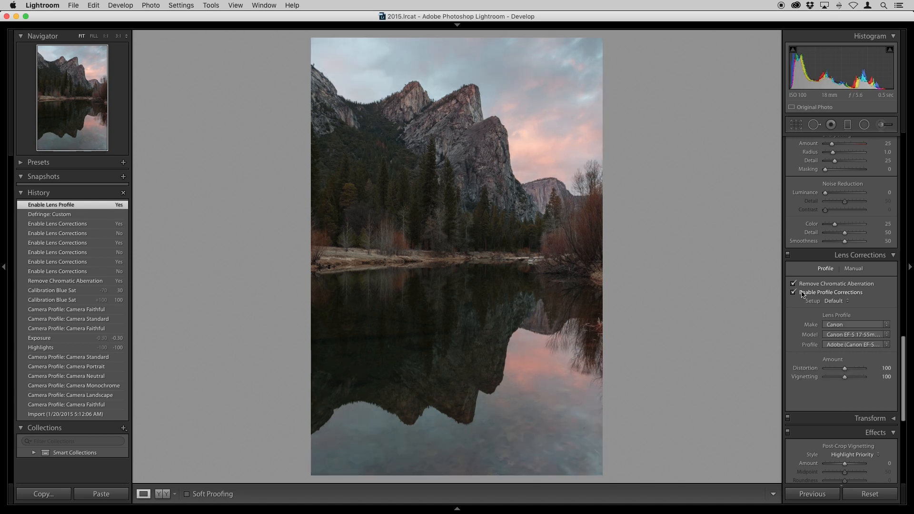
pyautogui.click(803, 293)
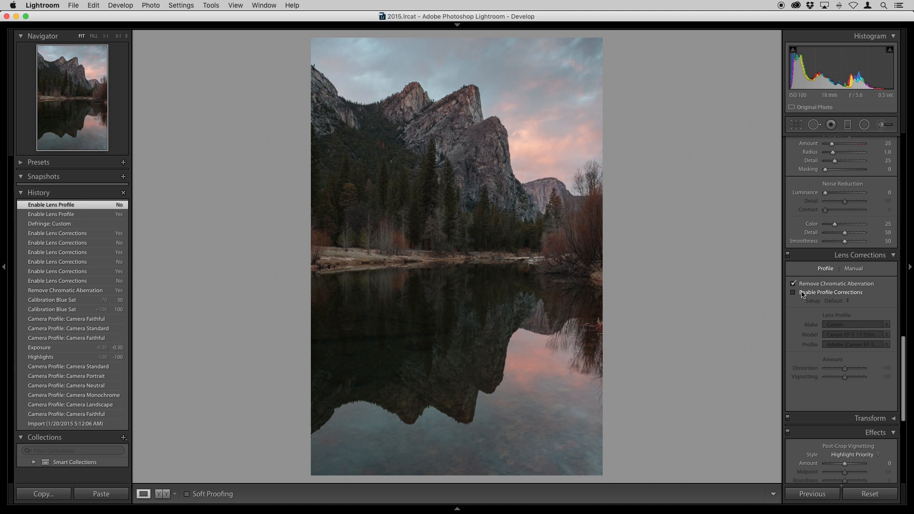
pyautogui.click(794, 292)
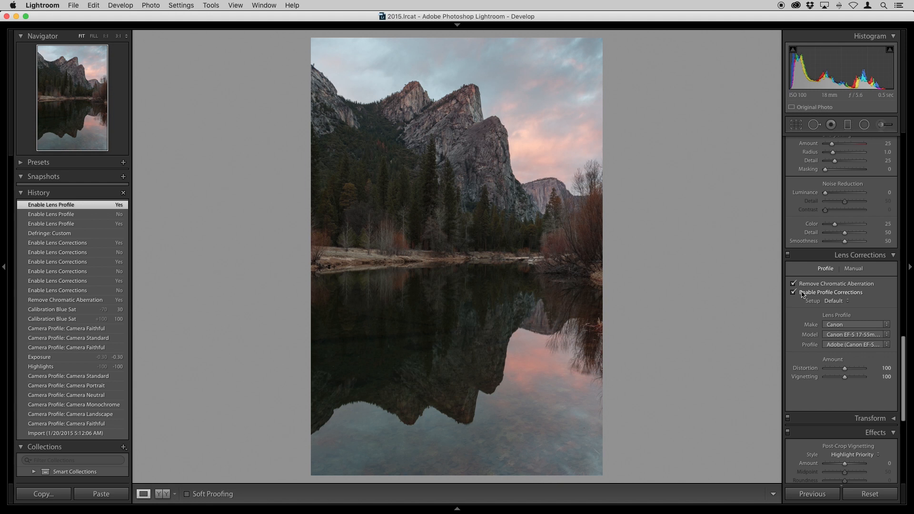
pyautogui.click(794, 292)
pyautogui.click(803, 294)
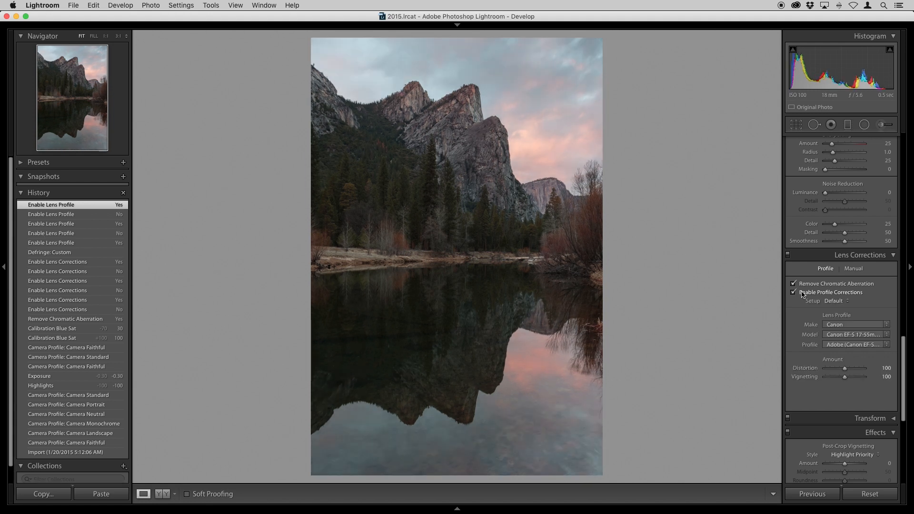
# Check the lens profile's effect once more by turning Profile Corrections off and back on
pyautogui.click(804, 294)
pyautogui.click(804, 294)
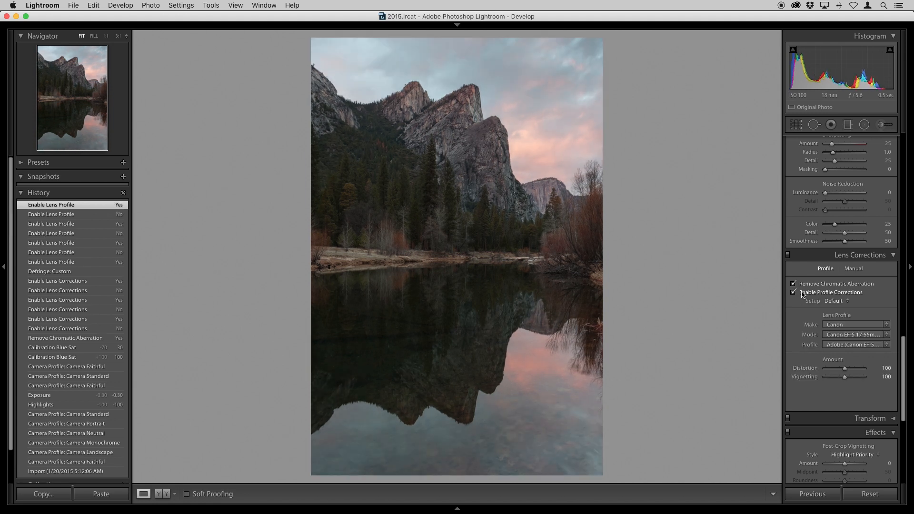
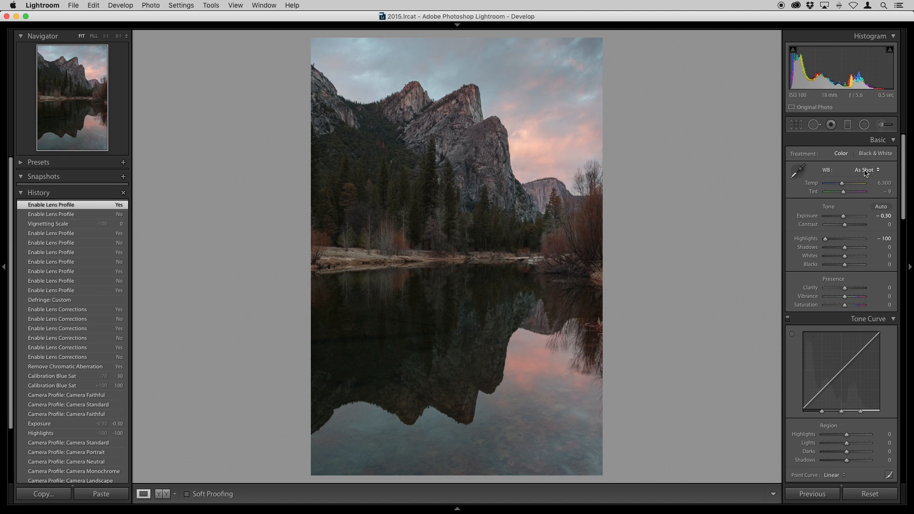
# Compare the Auto white balance with As Shot on the whole photo, ending on As Shot
pyautogui.click(865, 172)
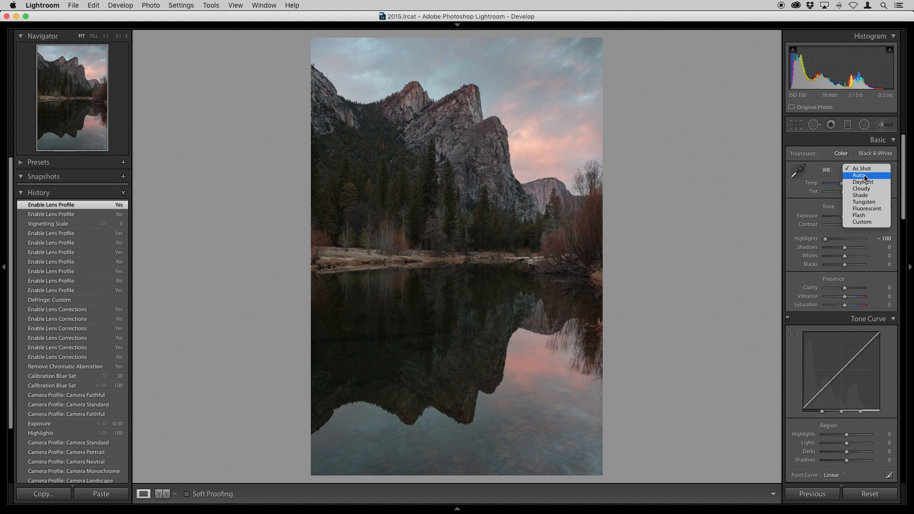
pyautogui.click(865, 176)
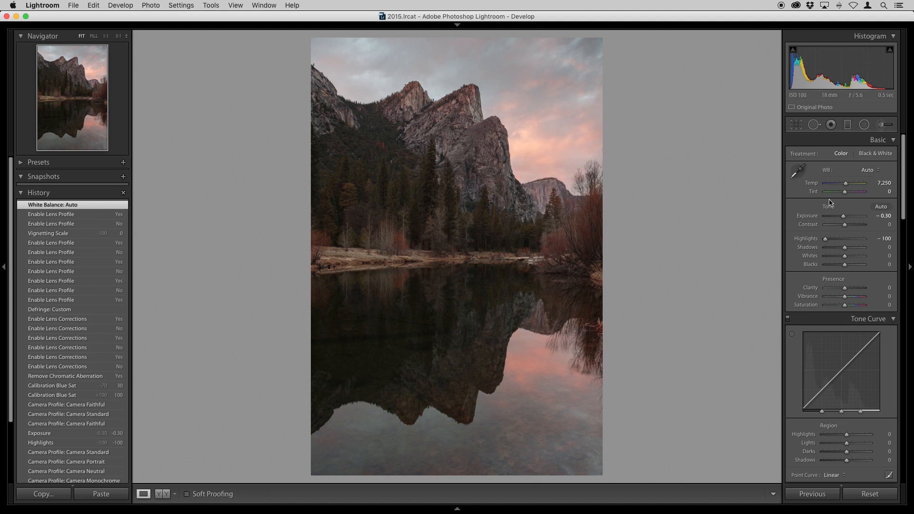
pyautogui.click(870, 171)
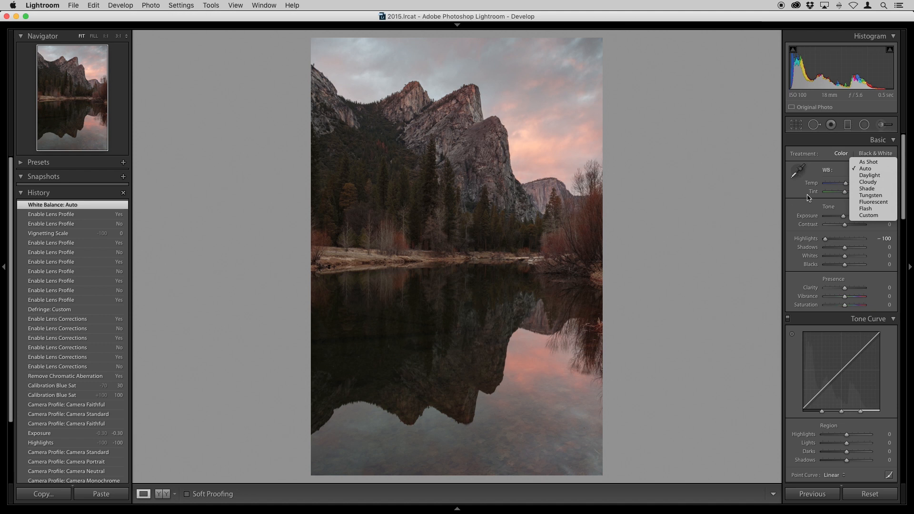
pyautogui.click(874, 163)
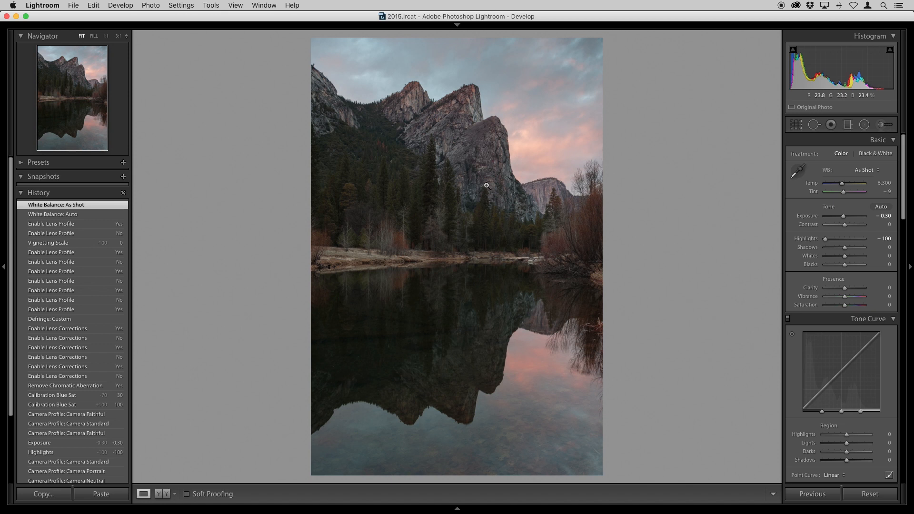
# Apply the Auto white balance and cool the temperature to 6,815
pyautogui.click(863, 175)
pyautogui.click(866, 178)
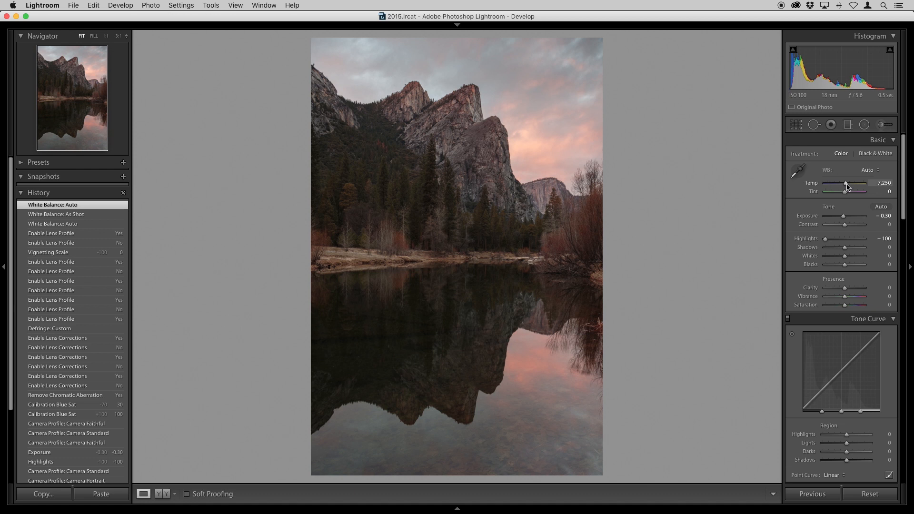
pyautogui.moveTo(847, 186); pyautogui.dragTo(847, 187)
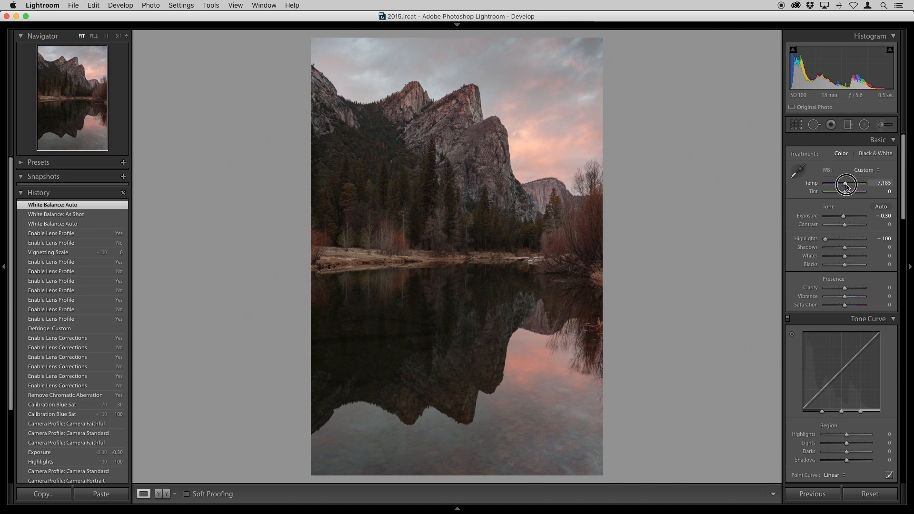
pyautogui.moveTo(847, 187); pyautogui.dragTo(846, 186)
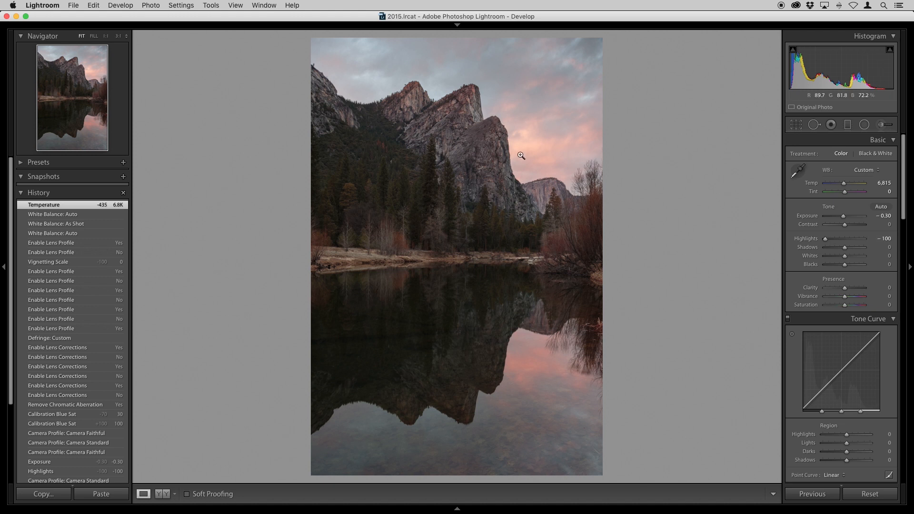
# Compare the photo at Exposure 0 with Exposure −0.30, keeping −0.30
pyautogui.click(887, 216)
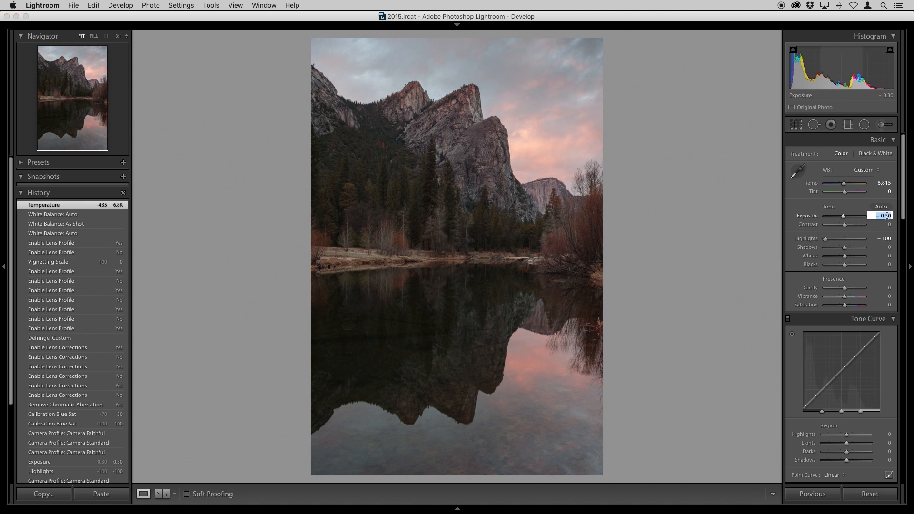
pyautogui.write('0')
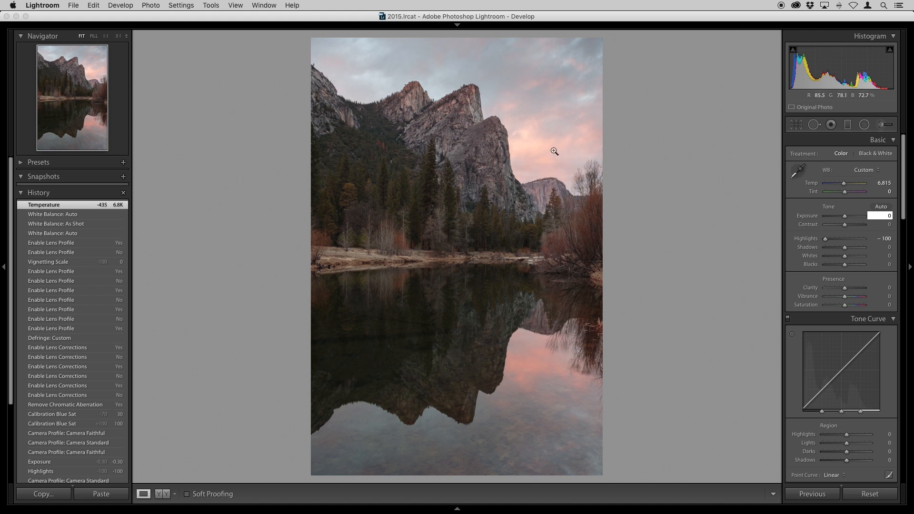
pyautogui.write('-0.3')
pyautogui.press('Return')
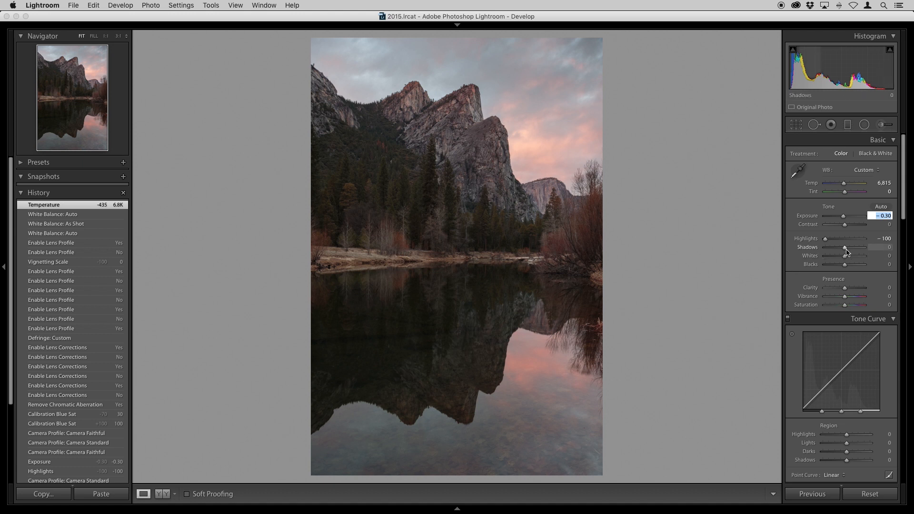
# Raise Shadows to +41 and use the clipping preview to set Whites to +61
pyautogui.moveTo(846, 252); pyautogui.dragTo(855, 253)
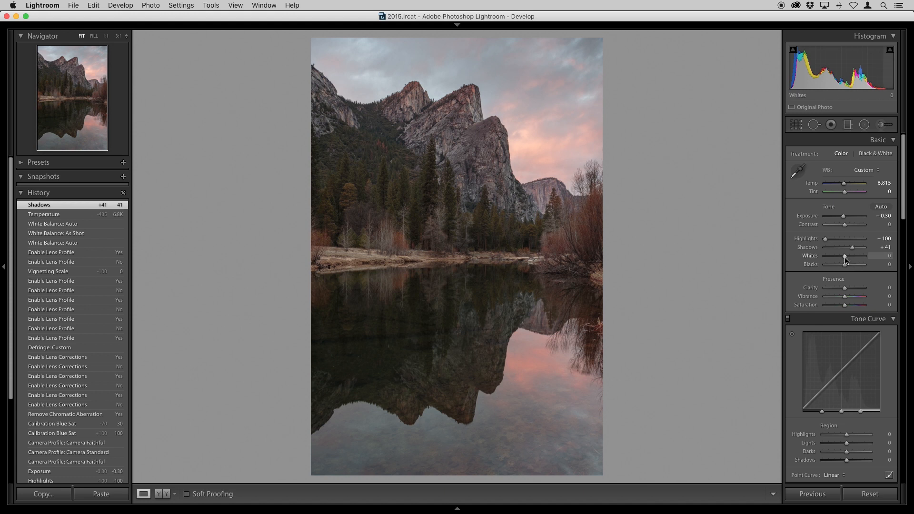
pyautogui.press('alt')
pyautogui.moveTo(847, 260); pyautogui.dragTo(854, 260)
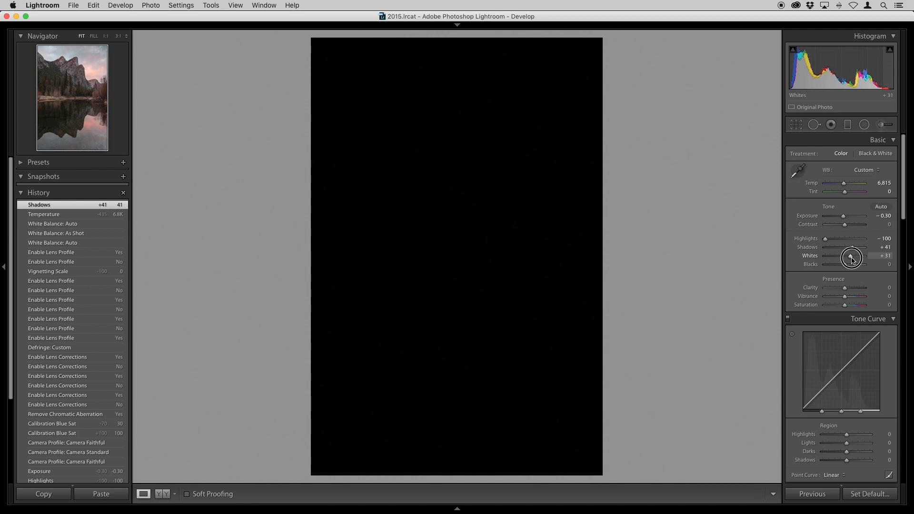
pyautogui.moveTo(852, 259); pyautogui.dragTo(862, 259)
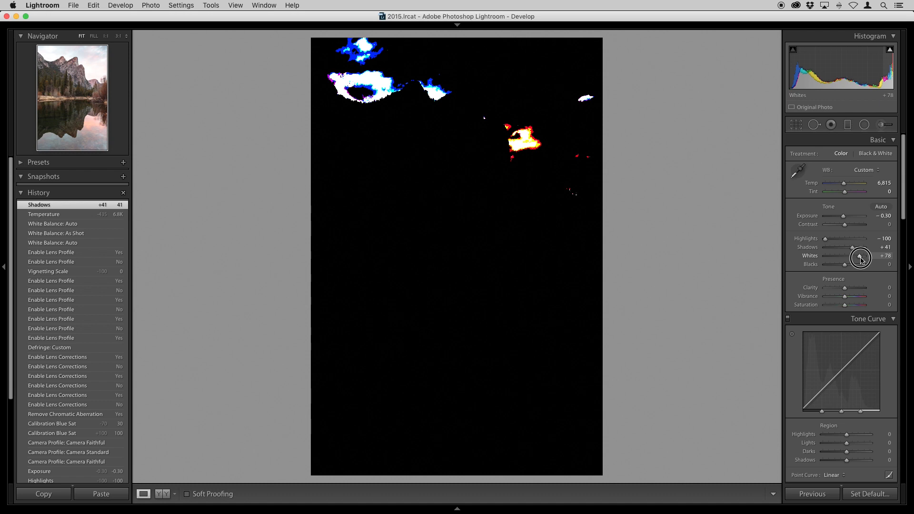
pyautogui.moveTo(861, 260); pyautogui.dragTo(861, 260)
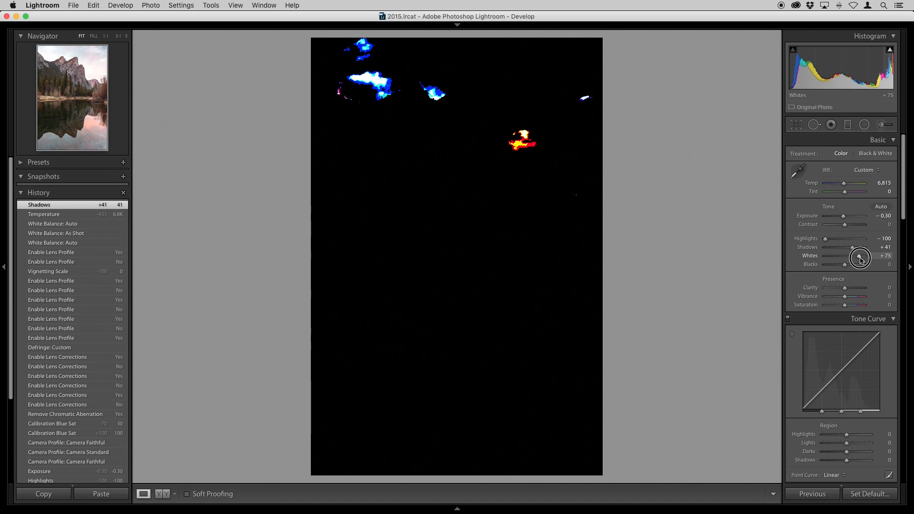
pyautogui.moveTo(861, 260); pyautogui.dragTo(858, 260)
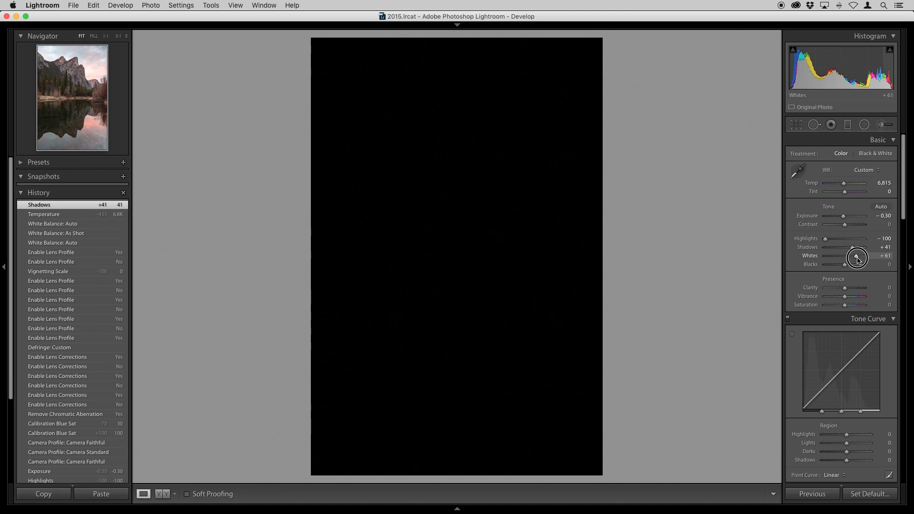
pyautogui.moveTo(859, 260); pyautogui.dragTo(859, 260)
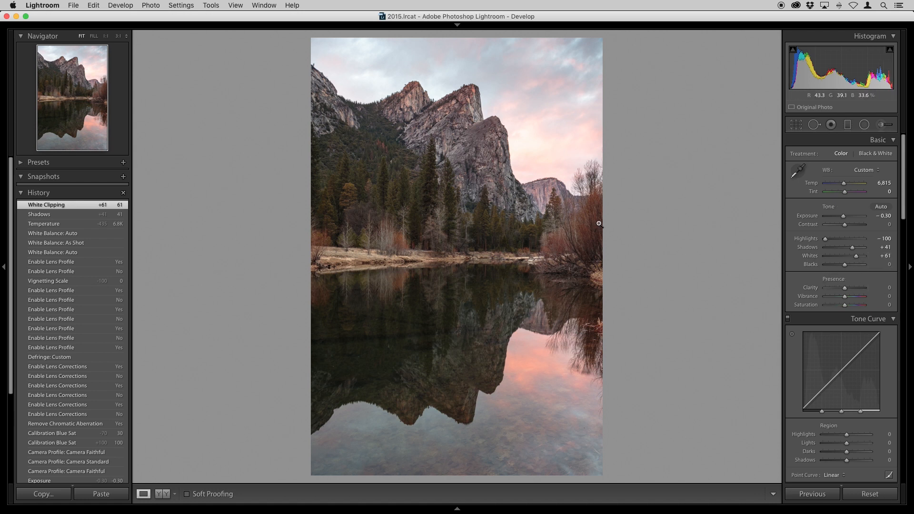
# Compare the photo with Whites at 0 and at +61, restoring +61
pyautogui.click(884, 257)
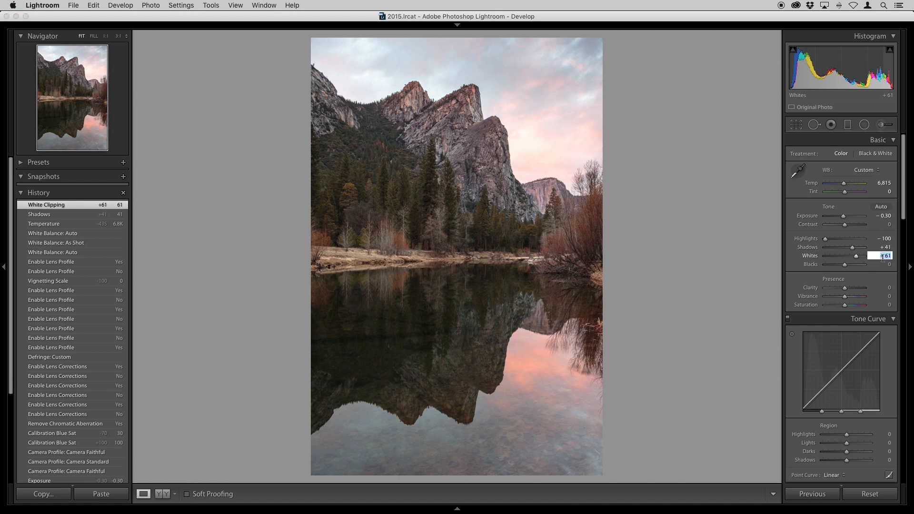
pyautogui.write('0')
pyautogui.press('super+z')
pyautogui.write('0')
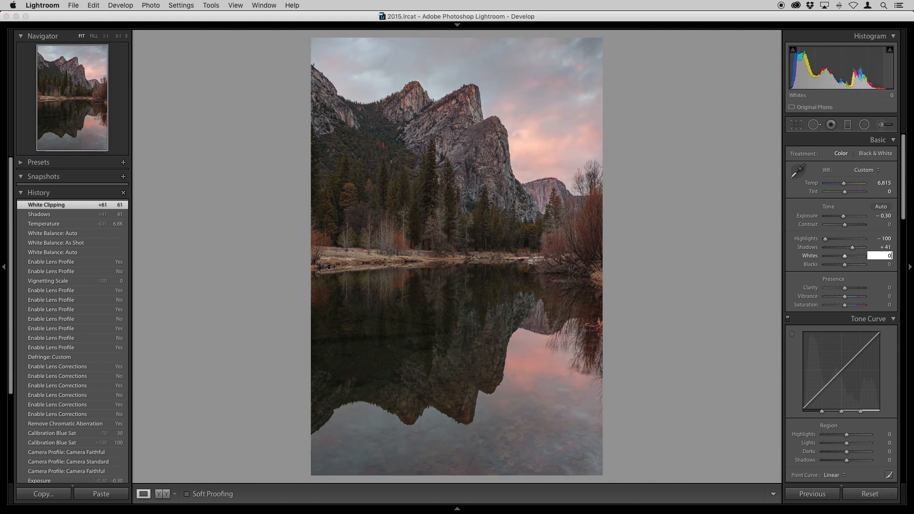
pyautogui.press('super+z')
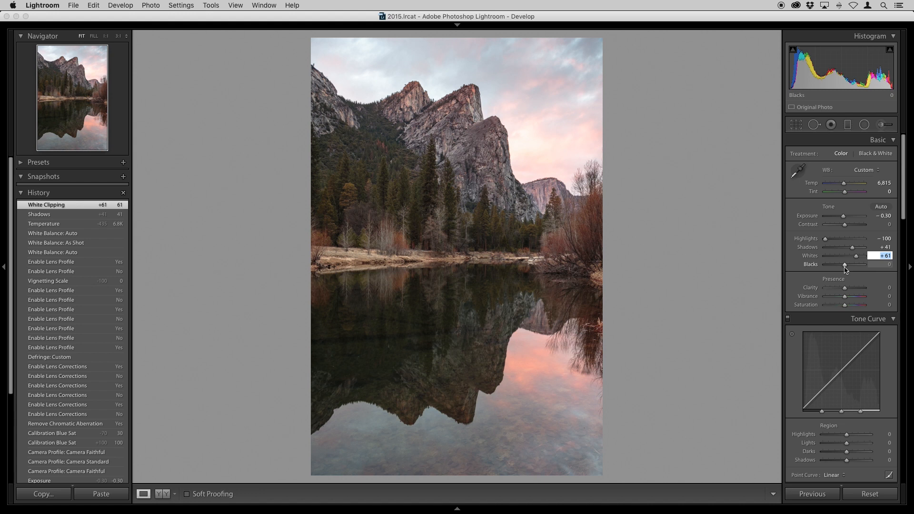
# Set Blacks to −28 using the clipping preview and compare the result with the earlier Shadows history state, ending on the latest edit
pyautogui.press('alt')
pyautogui.moveTo(846, 269); pyautogui.dragTo(841, 268)
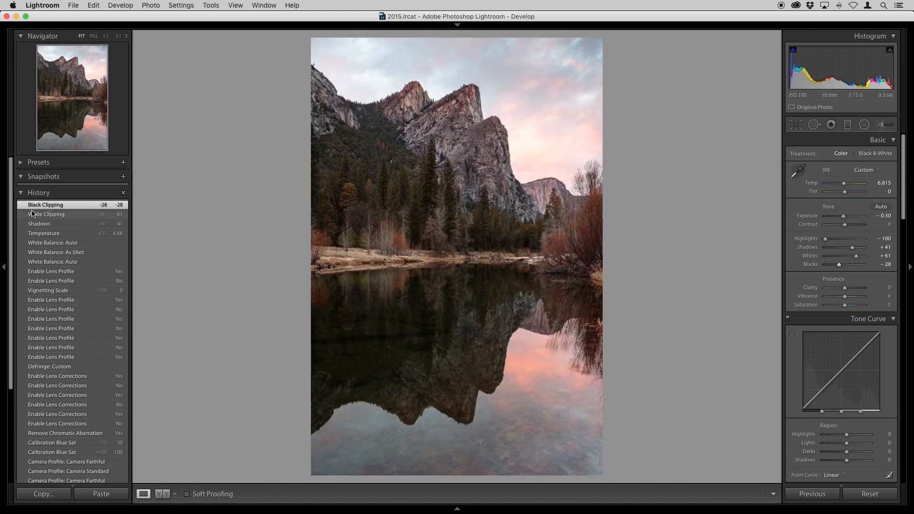
pyautogui.click(43, 224)
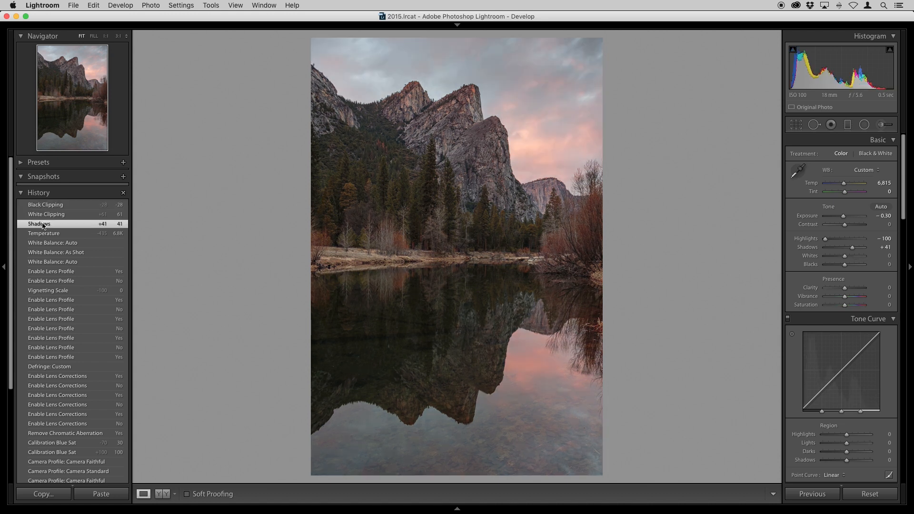
pyautogui.click(43, 205)
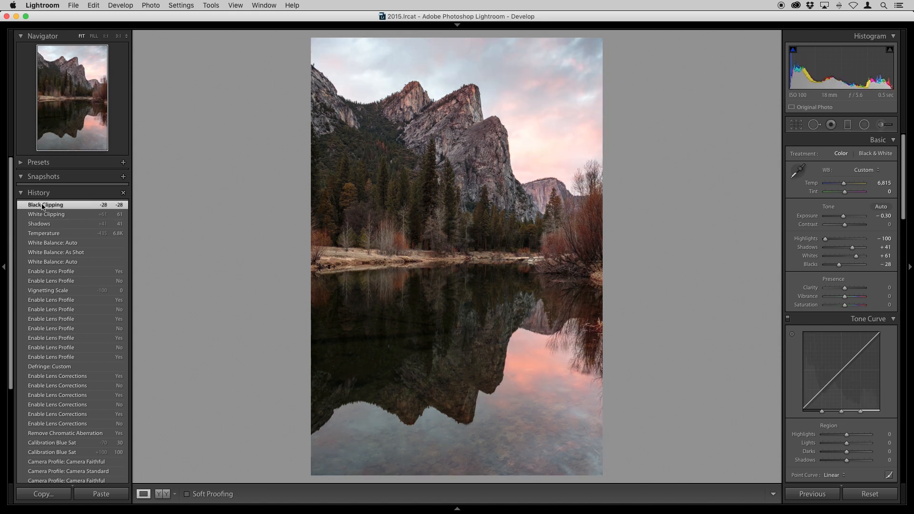
pyautogui.click(47, 225)
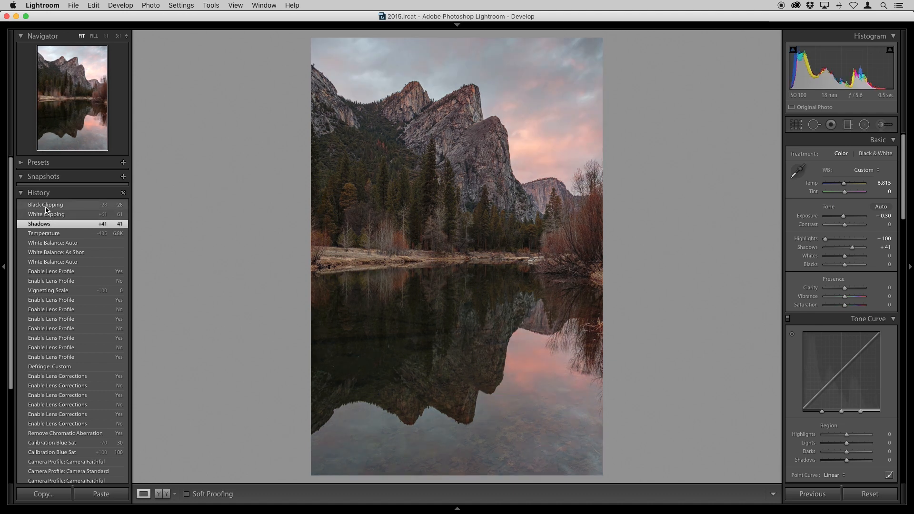
pyautogui.click(46, 207)
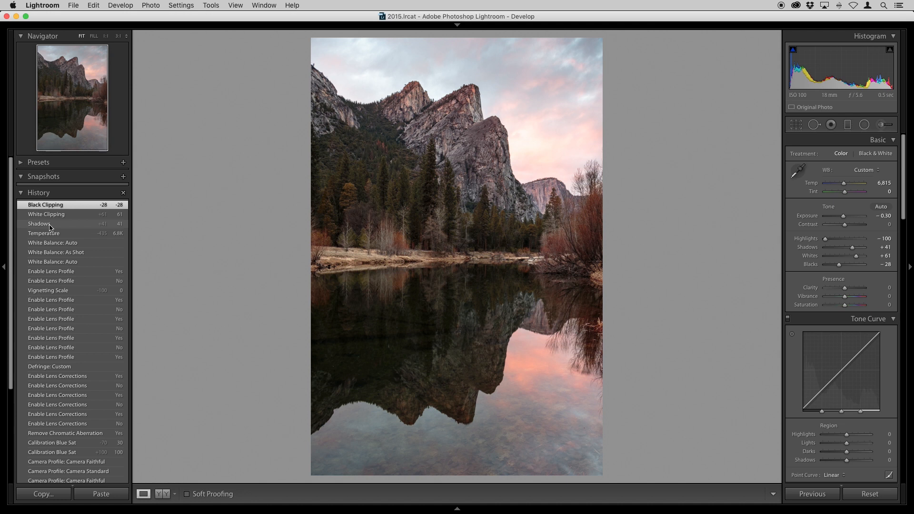
pyautogui.click(50, 224)
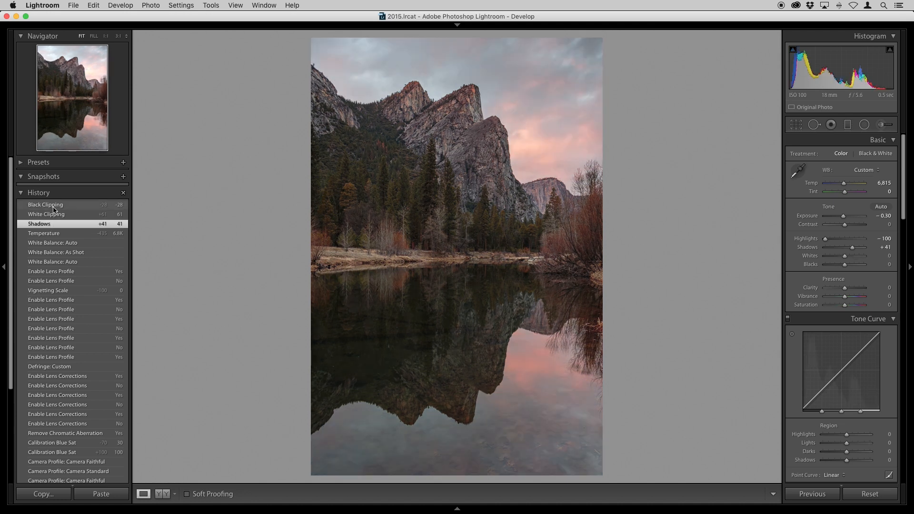
pyautogui.click(53, 205)
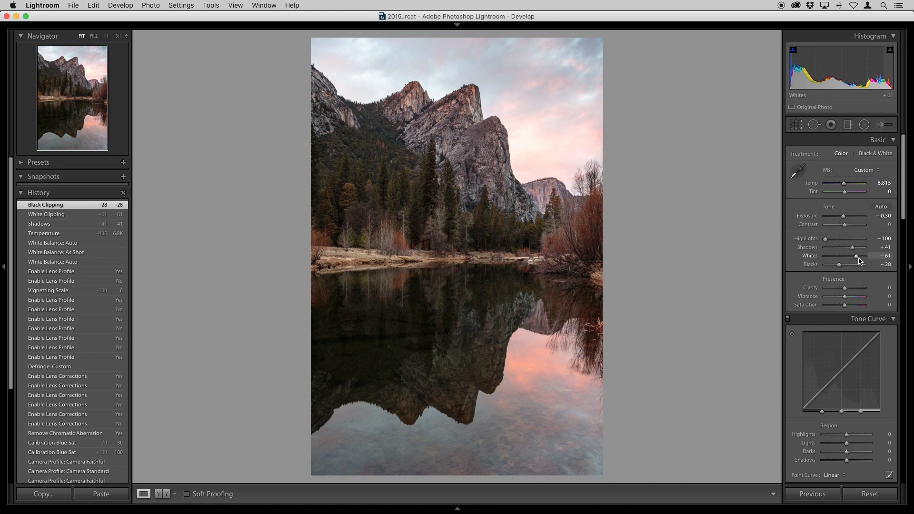
# Reduce Whites to +36 in the Basic adjustments
pyautogui.moveTo(859, 260); pyautogui.dragTo(854, 259)
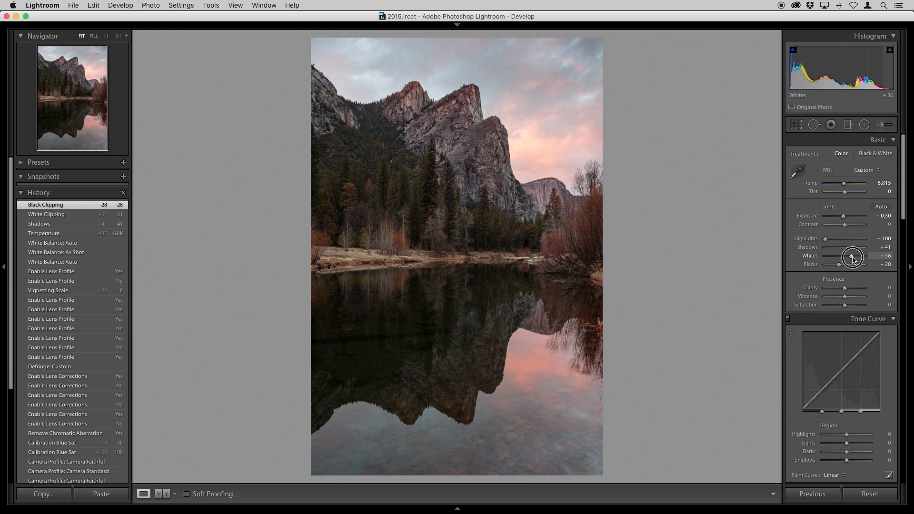
pyautogui.moveTo(853, 259); pyautogui.dragTo(853, 259)
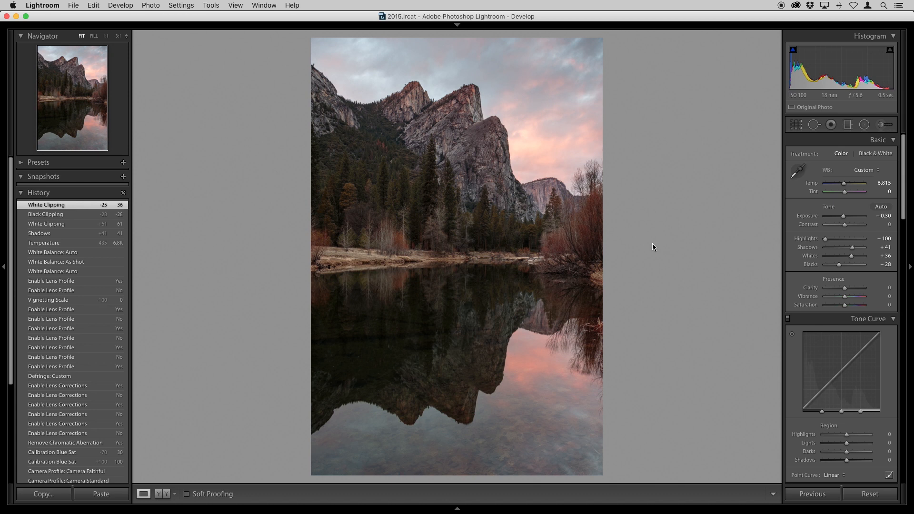
# Compare the latest Whites edit with the earlier Shadows and Temperature history states, ending on the latest edit
pyautogui.click(44, 234)
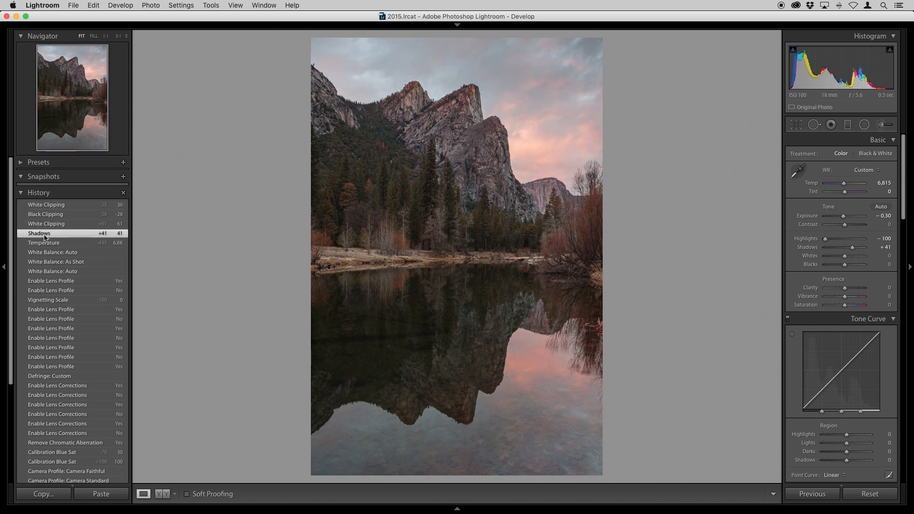
pyautogui.click(74, 205)
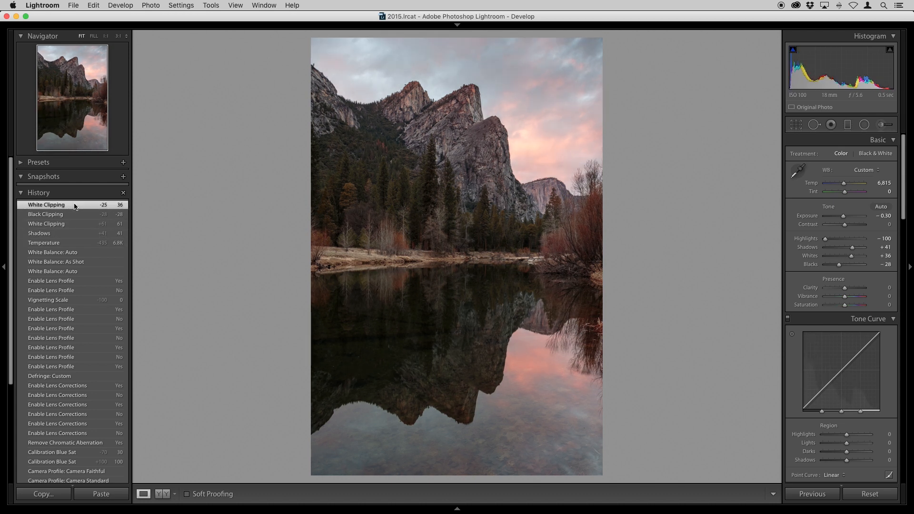
pyautogui.click(65, 236)
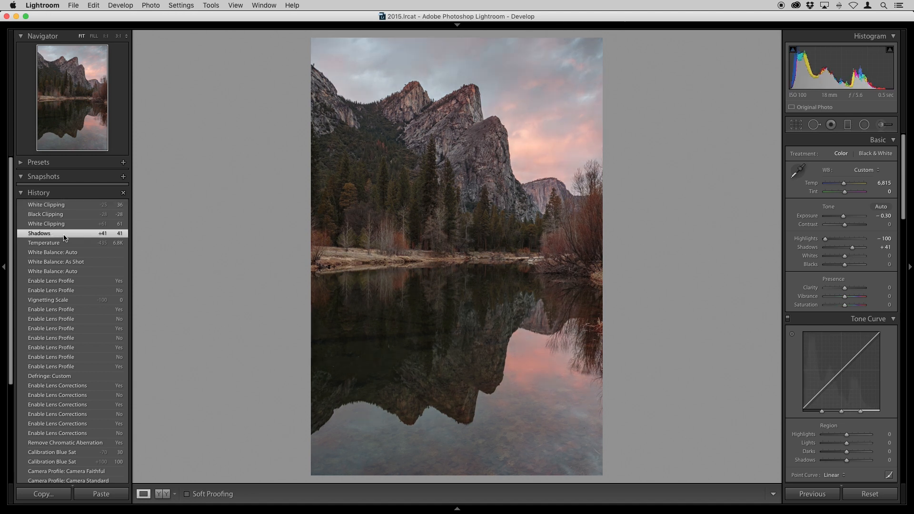
pyautogui.click(56, 207)
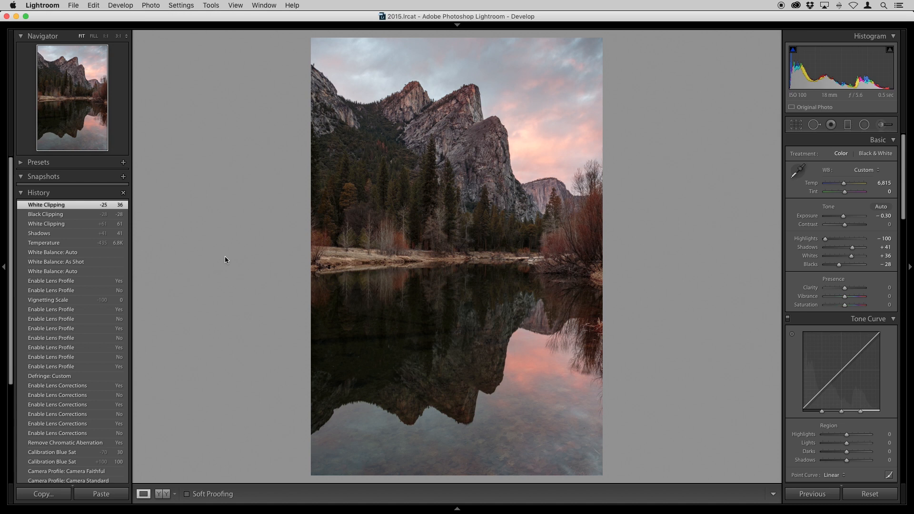
pyautogui.click(78, 235)
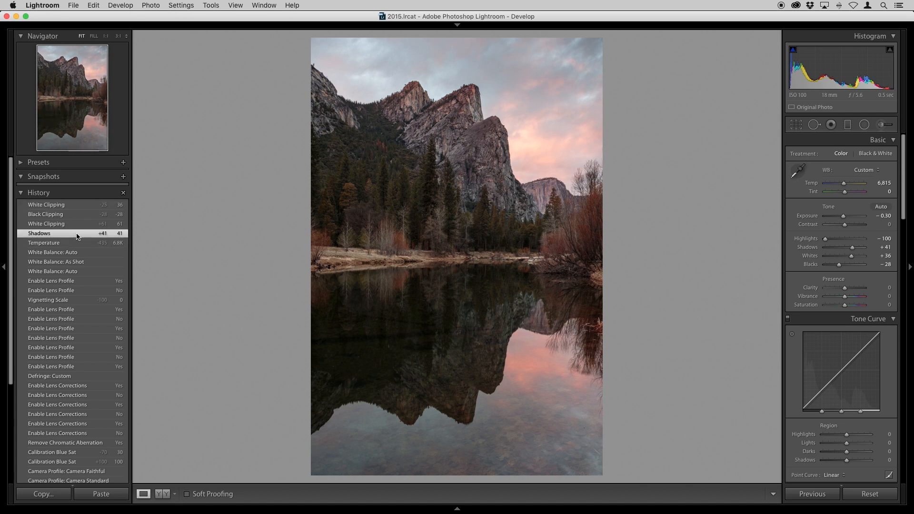
pyautogui.click(66, 210)
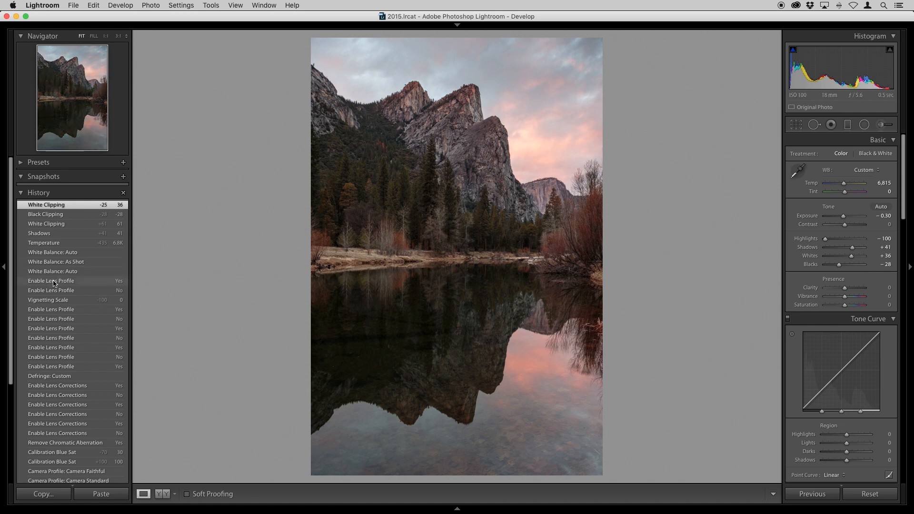
pyautogui.click(50, 244)
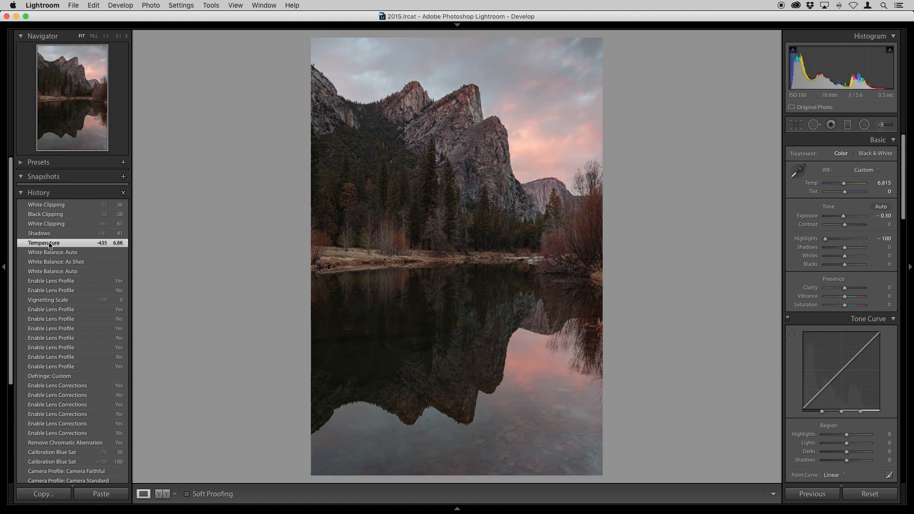
pyautogui.click(50, 206)
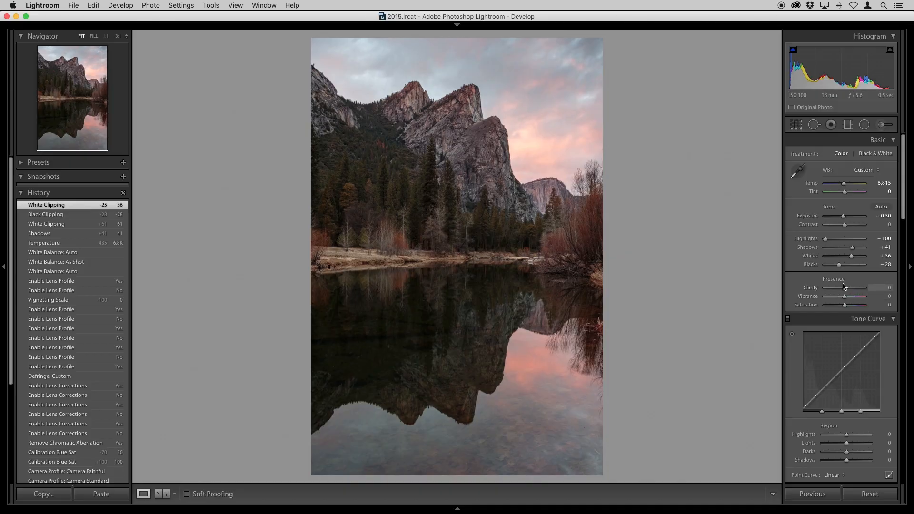
# Try Clarity at +100, undo it, and set Clarity to +15
pyautogui.moveTo(846, 292); pyautogui.dragTo(892, 293)
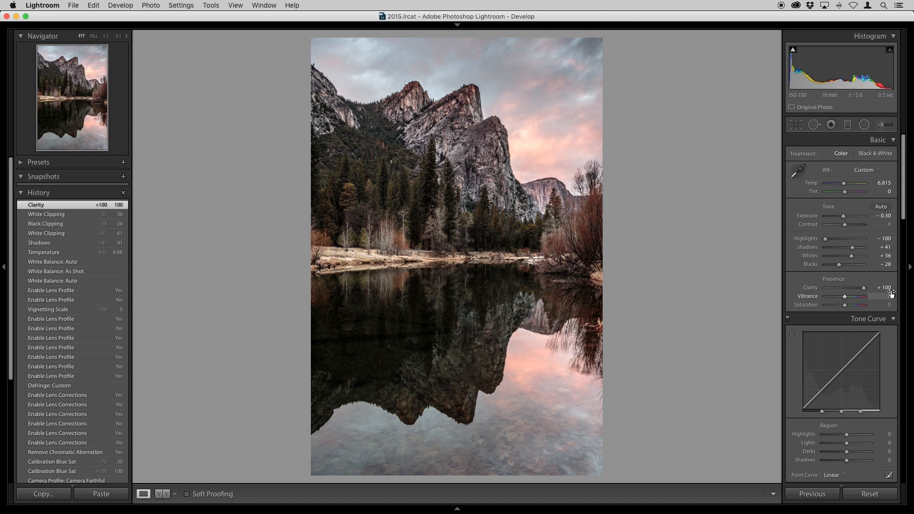
pyautogui.press('cmd+z')
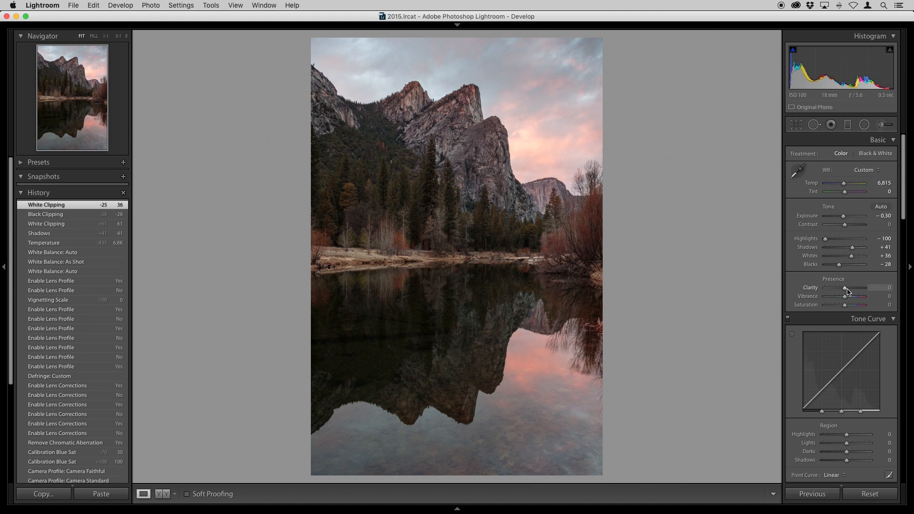
pyautogui.moveTo(848, 291); pyautogui.dragTo(852, 291)
pyautogui.click(882, 288)
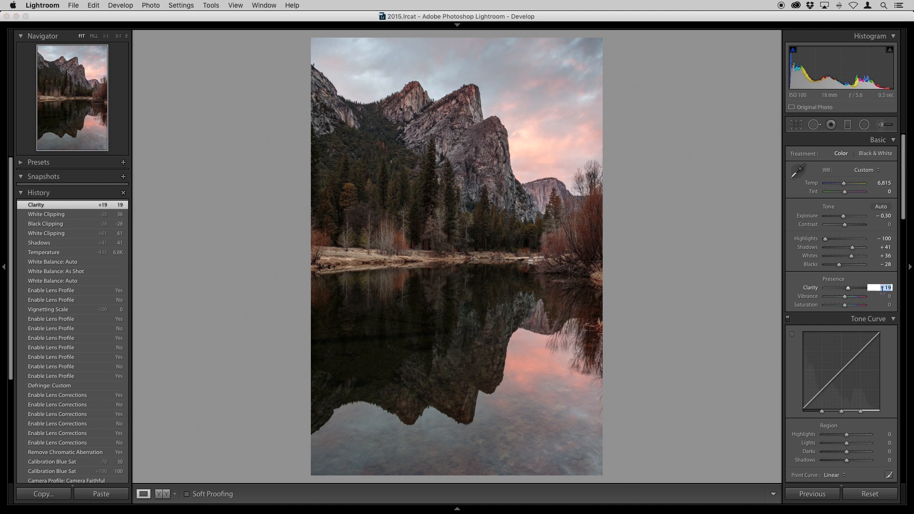
pyautogui.write('15')
pyautogui.press('Return')
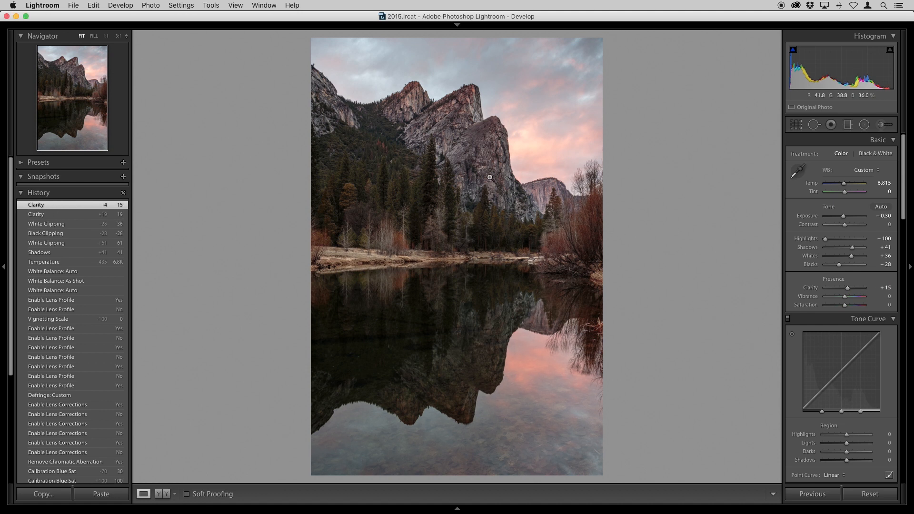
# Compare the photo with and without the Clarity adjustment by undoing and redoing it, ending on Clarity +15
pyautogui.click(885, 289)
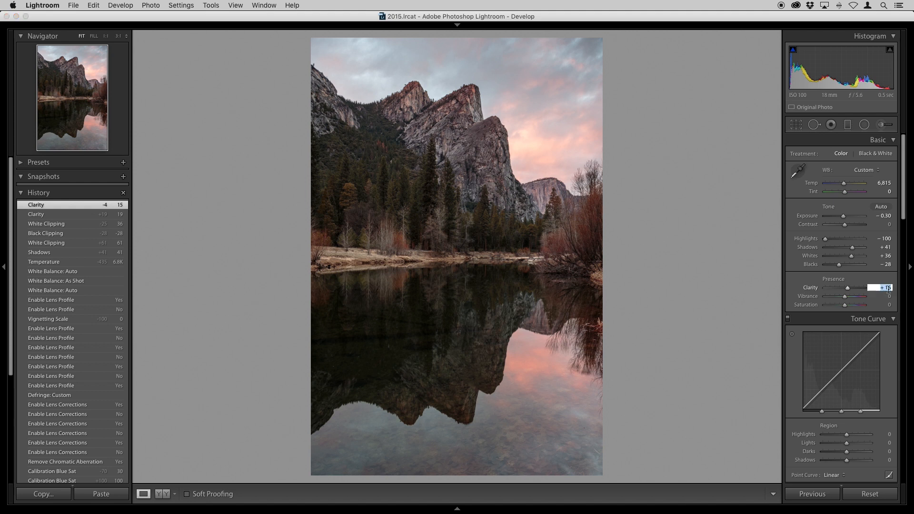
pyautogui.click(741, 282)
pyautogui.press('super+z')
pyautogui.press('super+z')
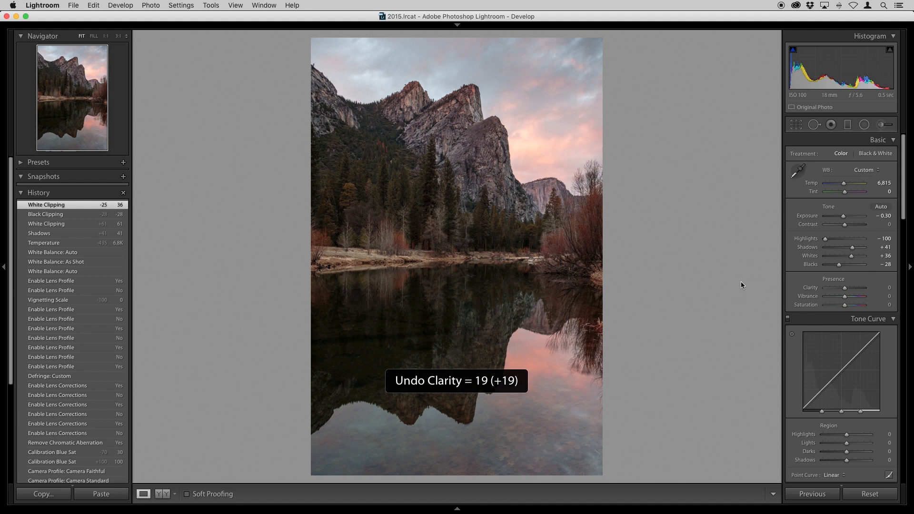
pyautogui.press('super+shift+z')
pyautogui.press('super+shift+z')
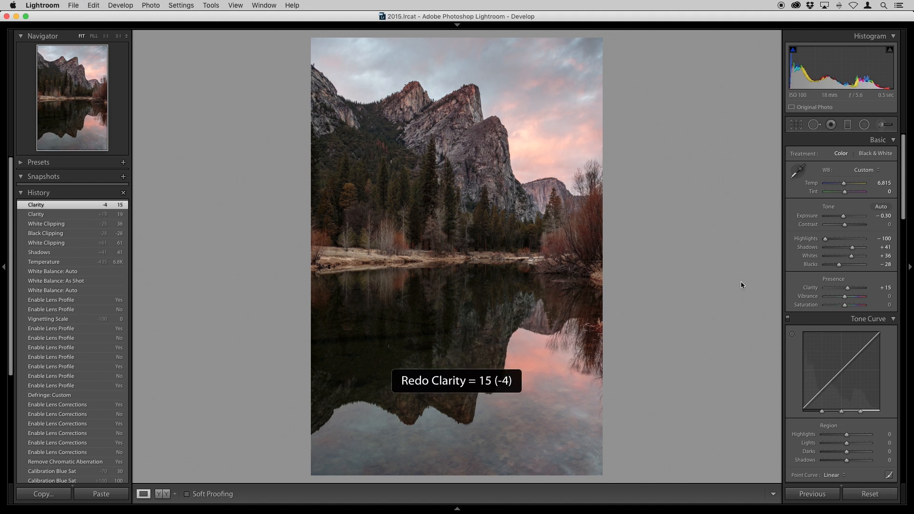
# Try Vibrance at +100, and reduce it to +20
pyautogui.click(885, 297)
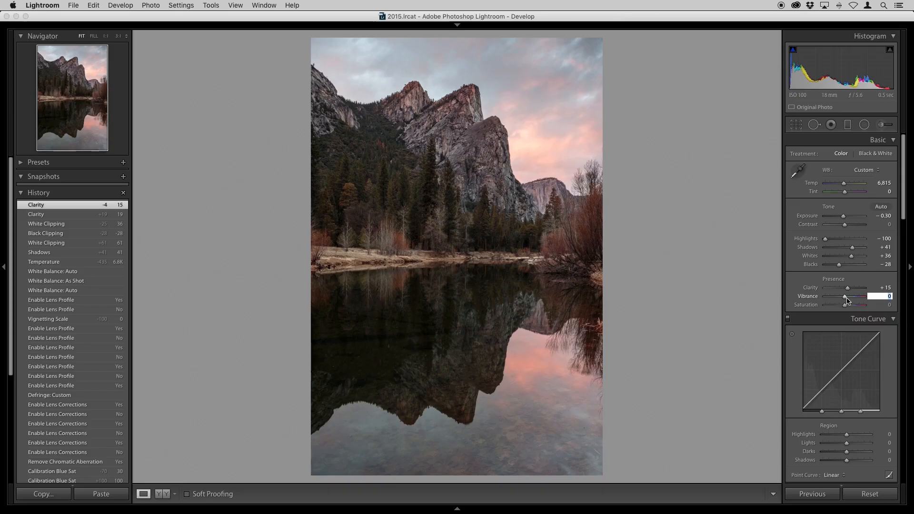
pyautogui.moveTo(846, 299); pyautogui.dragTo(869, 301)
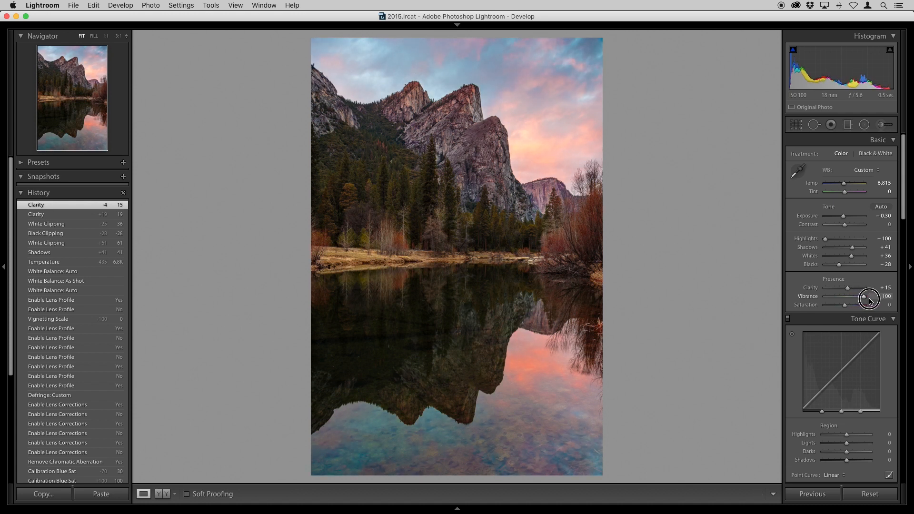
pyautogui.moveTo(869, 302); pyautogui.dragTo(871, 299)
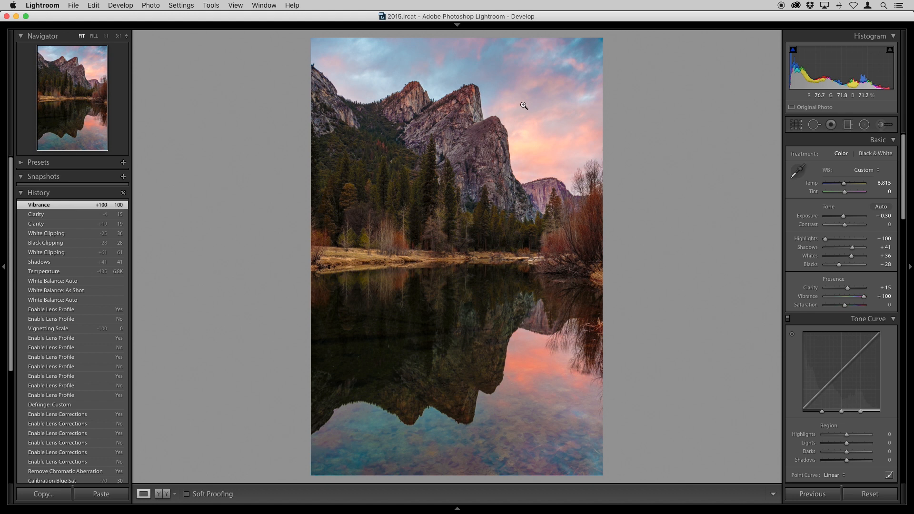
pyautogui.moveTo(866, 299); pyautogui.dragTo(851, 299)
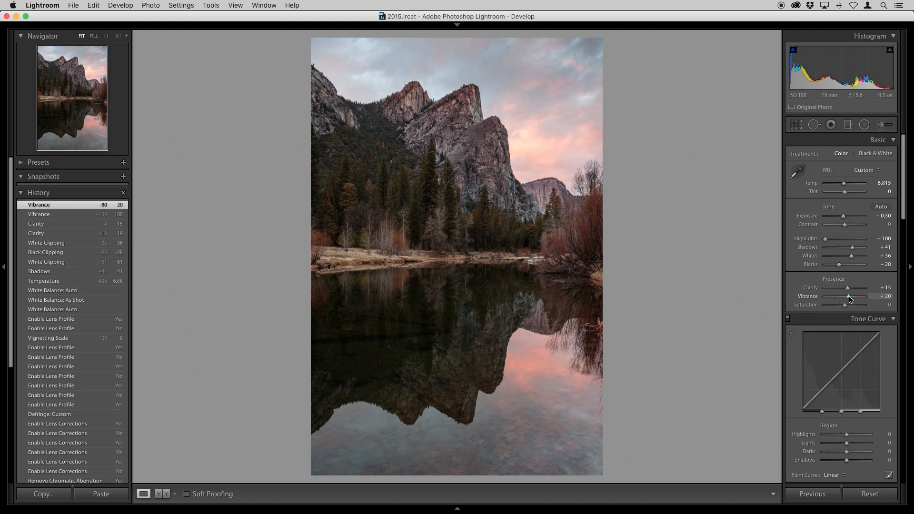
# Compare the photo with Vibrance at 0 and at +20, restoring +20
pyautogui.click(885, 297)
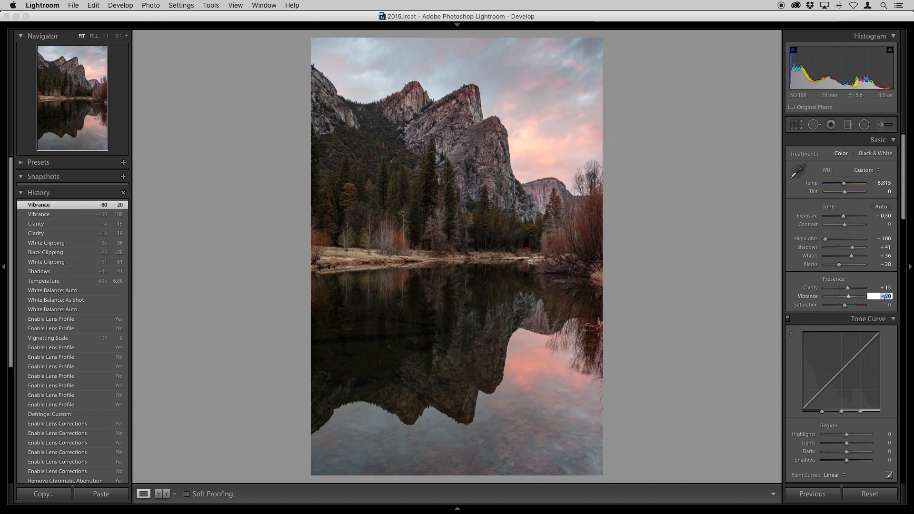
pyautogui.write('0')
pyautogui.press('Return')
pyautogui.press('super+z')
pyautogui.press('super+shift+z')
pyautogui.press('super+z')
pyautogui.press('Return')
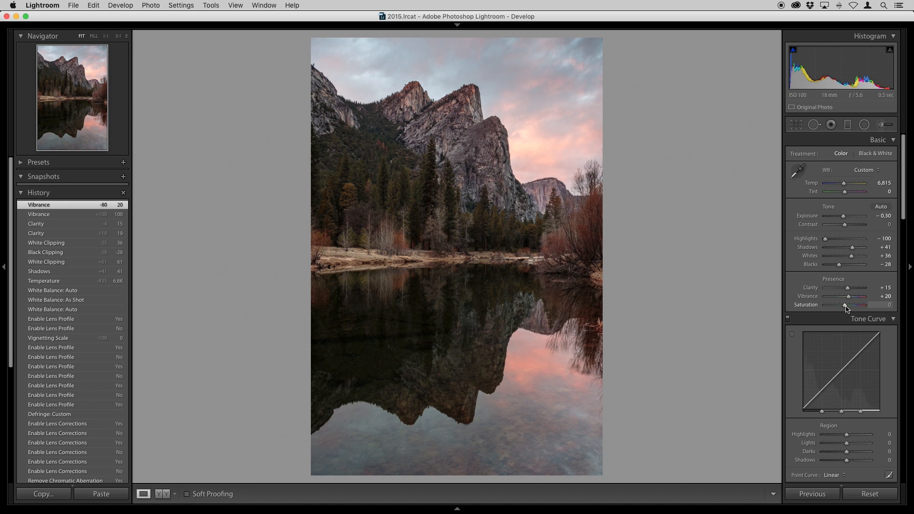
# Try Saturation at +51 and undo the change
pyautogui.moveTo(846, 307); pyautogui.dragTo(857, 310)
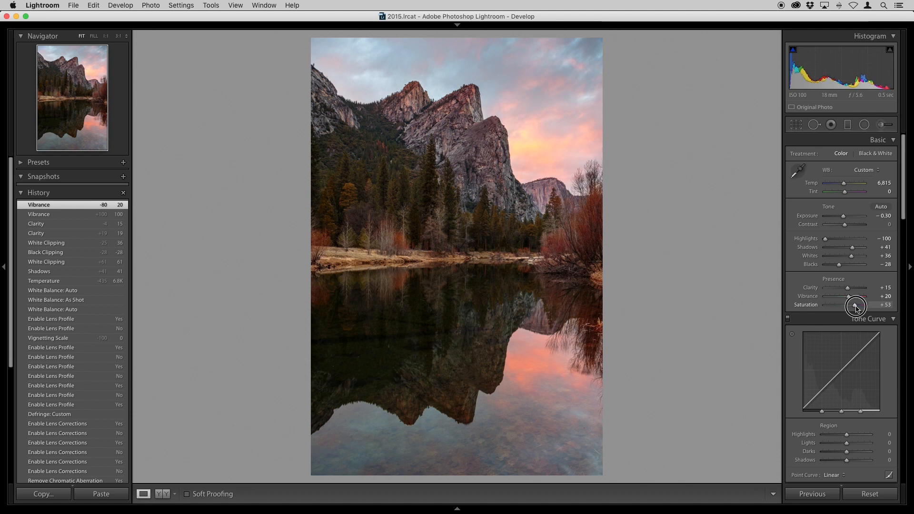
pyautogui.moveTo(857, 310); pyautogui.dragTo(856, 309)
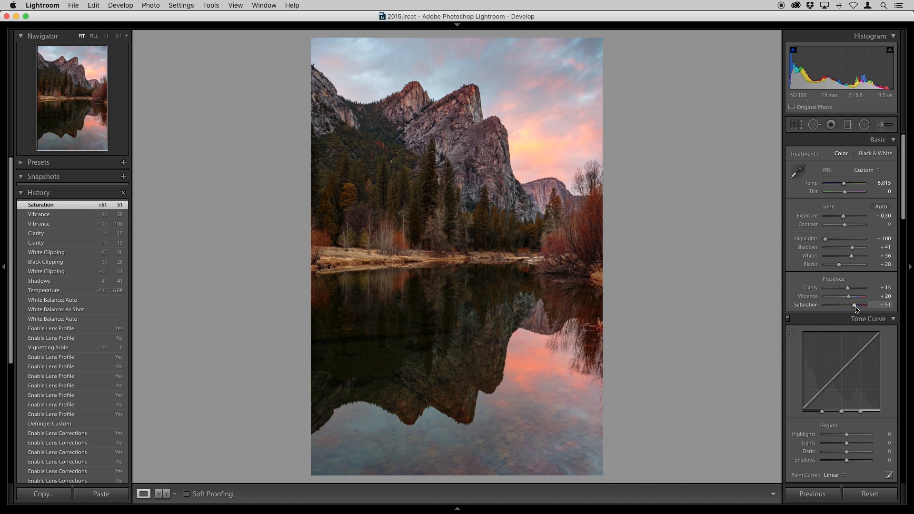
pyautogui.press('super+z')
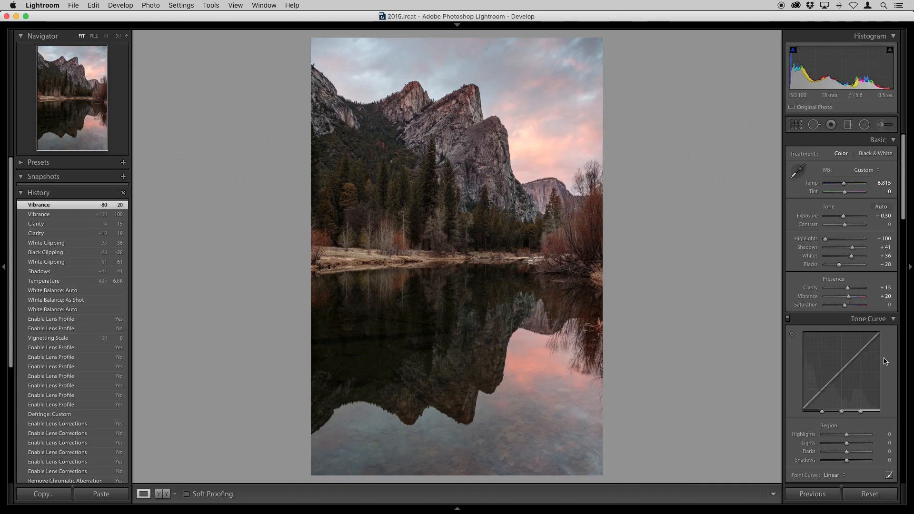
pyautogui.click(840, 475)
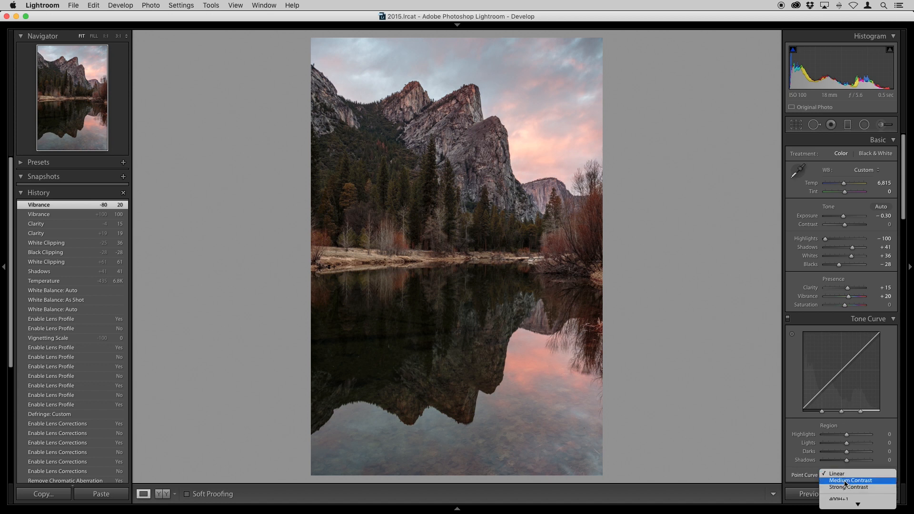
pyautogui.click(841, 475)
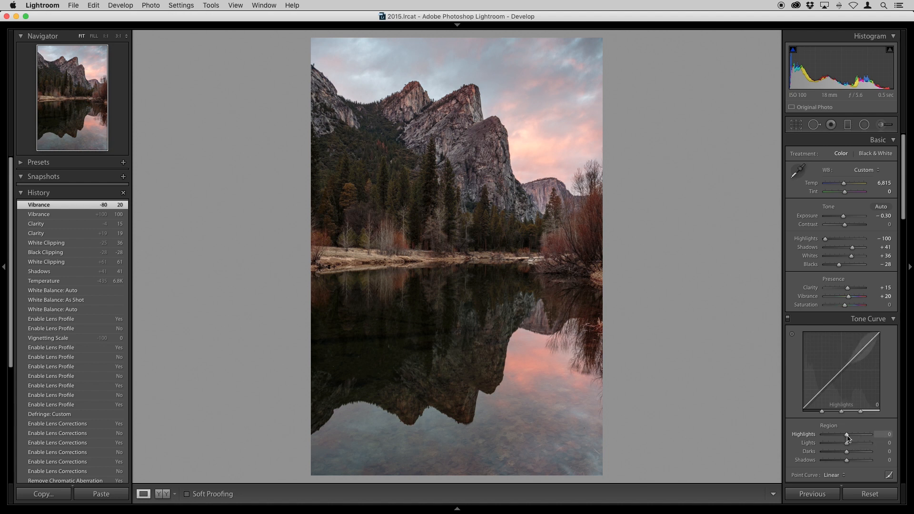
# Try the Tone Curve's Highlights region at +100, and lower it to −32
pyautogui.moveTo(847, 436); pyautogui.dragTo(872, 438)
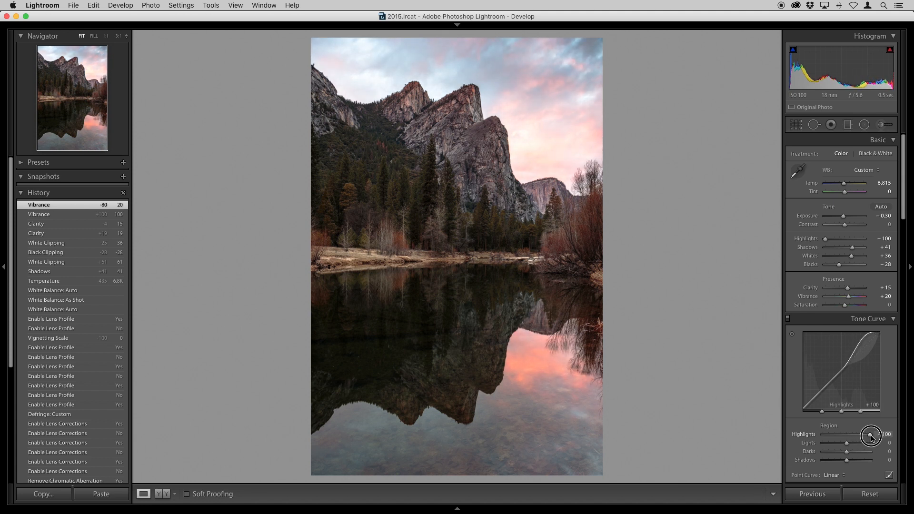
pyautogui.moveTo(872, 438); pyautogui.dragTo(840, 438)
# Compare the photo with Tone Curve Highlights at 0 and at −32, restoring −32
pyautogui.click(887, 433)
pyautogui.press('Up')
pyautogui.press('Down')
pyautogui.write('0')
pyautogui.press('super+z')
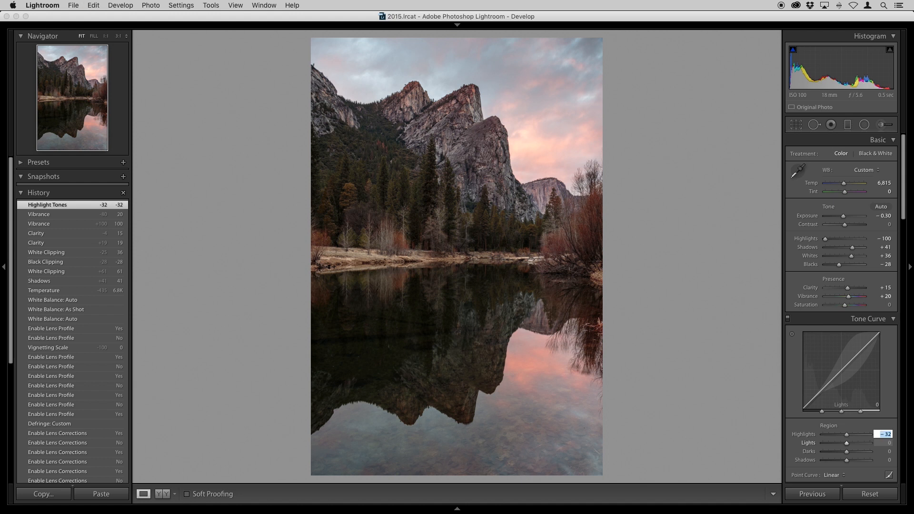
pyautogui.write('0')
pyautogui.press('super+z')
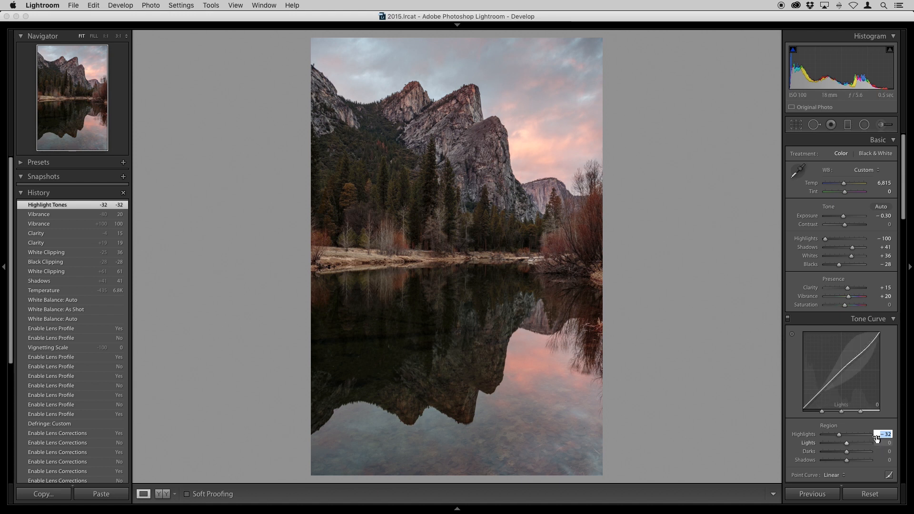
pyautogui.press('Return')
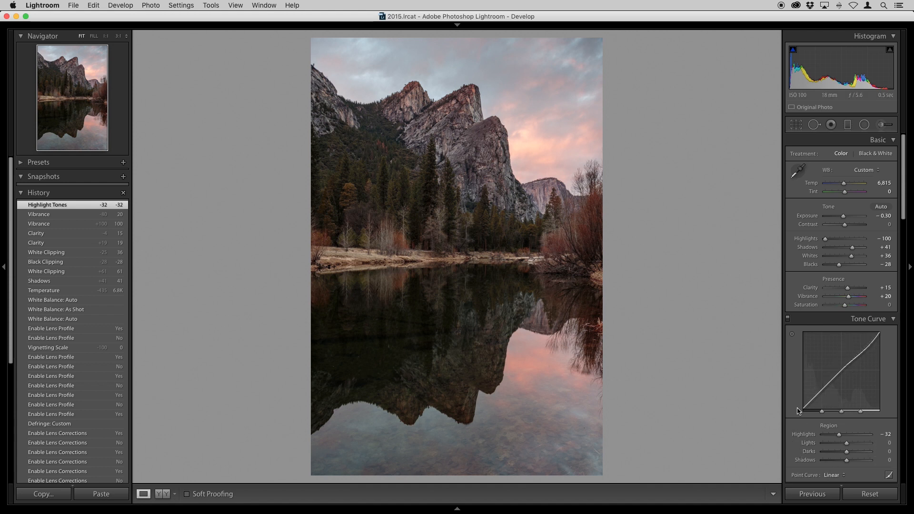
# Examine which Tone Curve region the dark trees belong to using the targeted adjustment tool, and switch the tool off
pyautogui.click(793, 334)
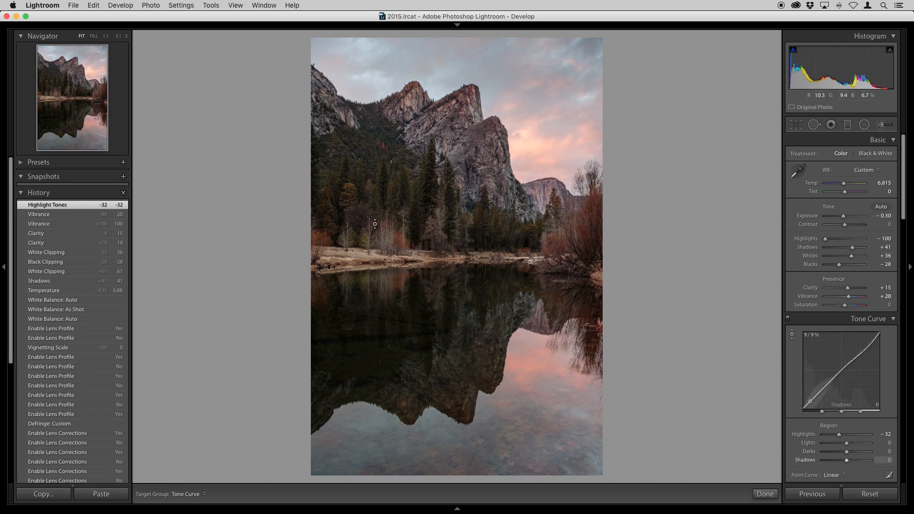
pyautogui.click(792, 337)
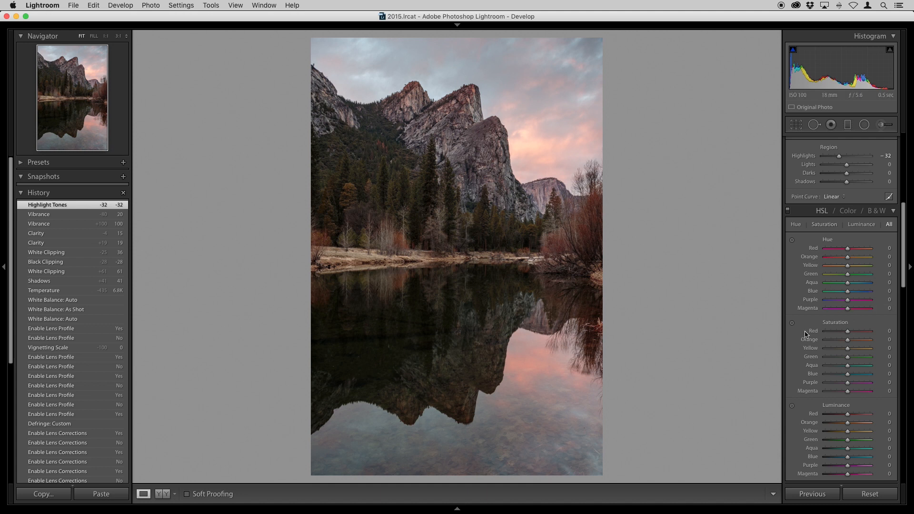
# Using the targeted adjustment tool on the pink sunset cloud, set HSL Saturation to Orange +27 and Red +3
pyautogui.click(825, 226)
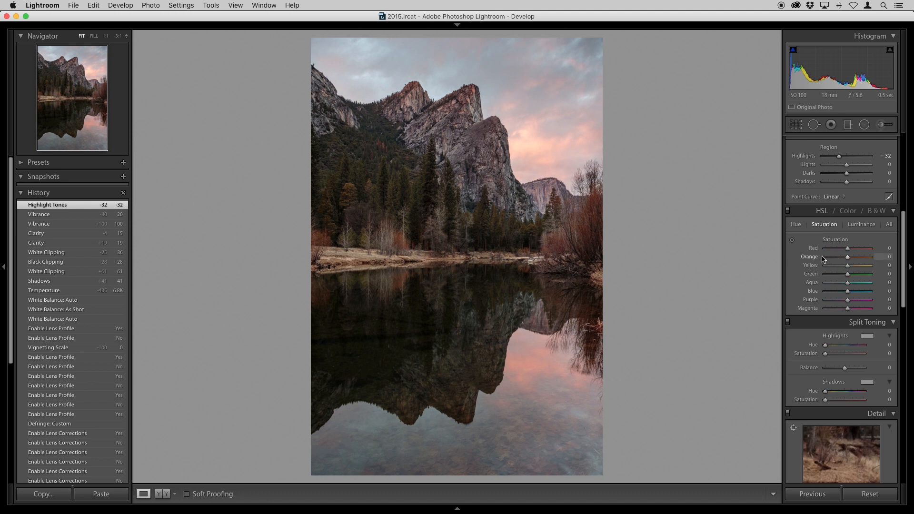
pyautogui.click(793, 240)
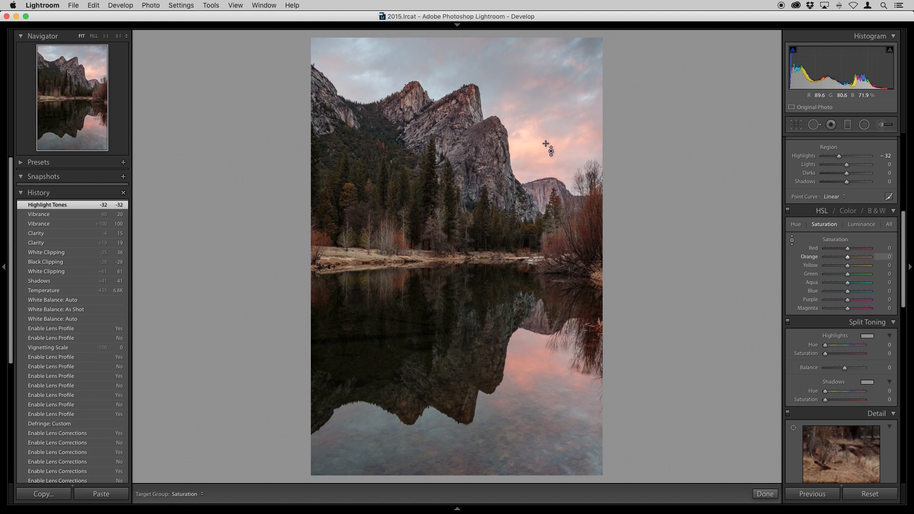
pyautogui.moveTo(546, 144); pyautogui.dragTo(546, 185)
pyautogui.moveTo(545, 162); pyautogui.dragTo(546, 112)
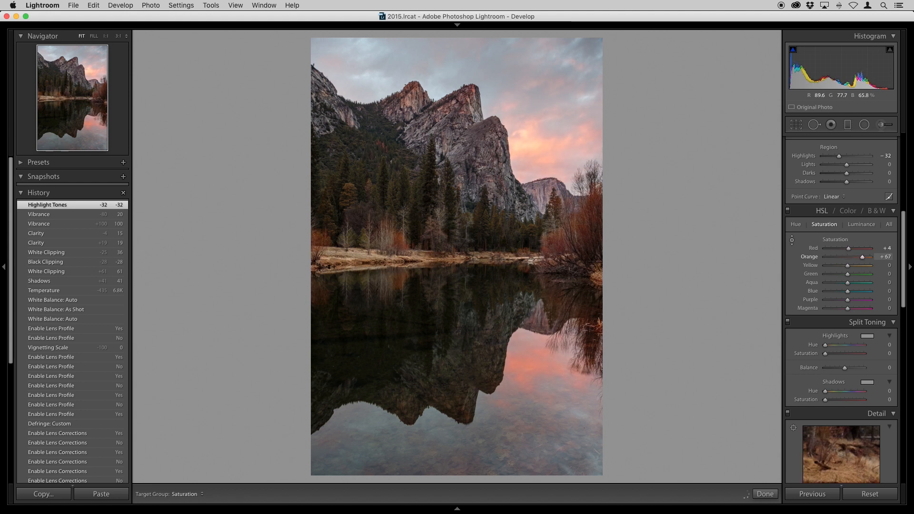
pyautogui.moveTo(546, 143); pyautogui.dragTo(546, 144)
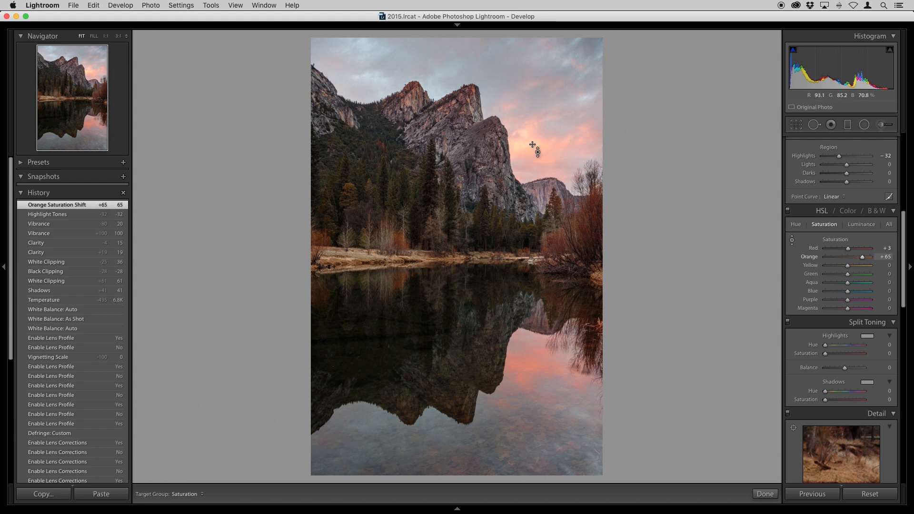
pyautogui.moveTo(539, 141); pyautogui.dragTo(539, 165)
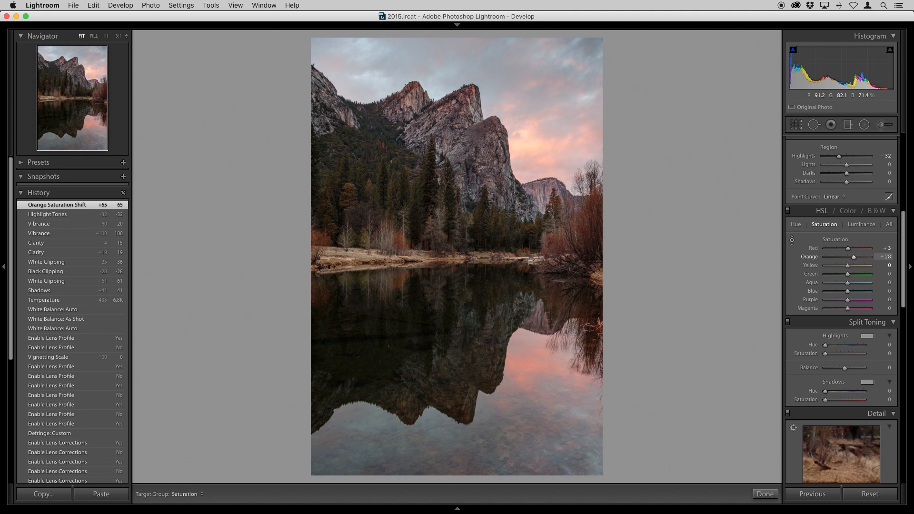
pyautogui.moveTo(539, 165); pyautogui.dragTo(540, 165)
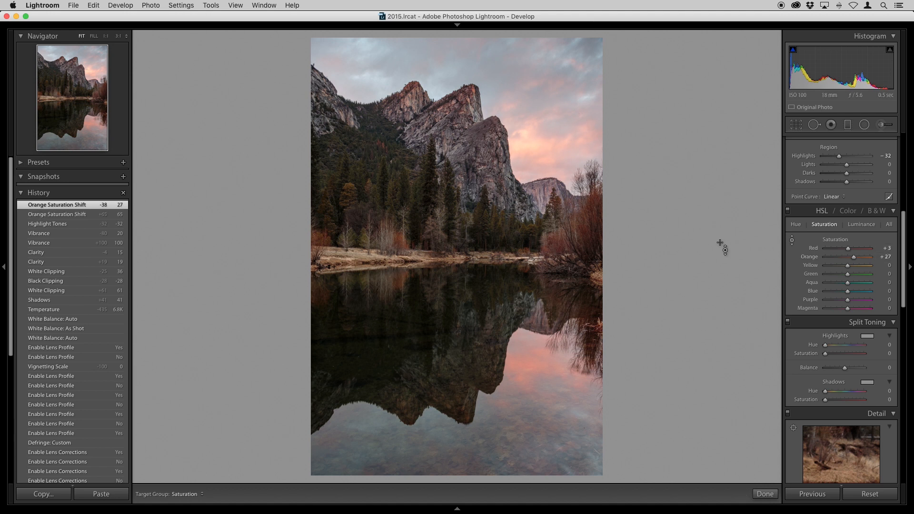
# Compare the photo before and after the Orange saturation shift through its history states, restoring the Orange +27 state
pyautogui.click(50, 224)
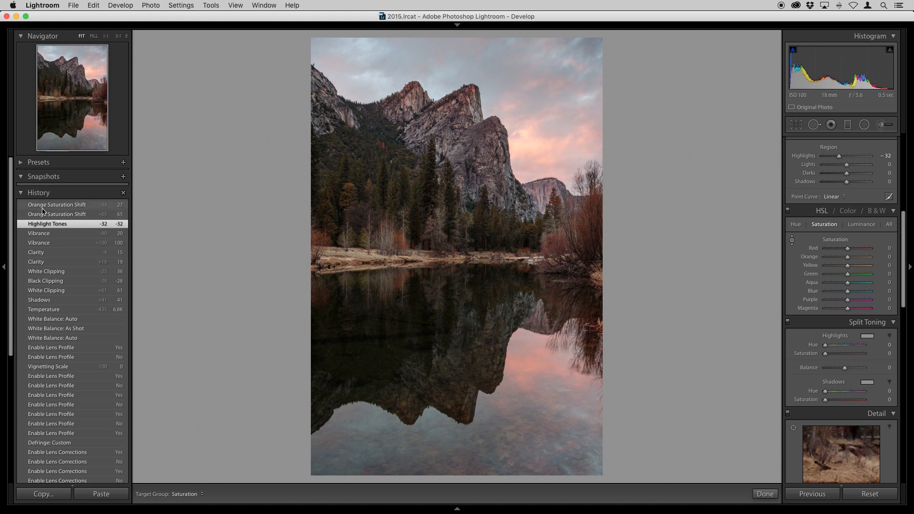
pyautogui.click(41, 205)
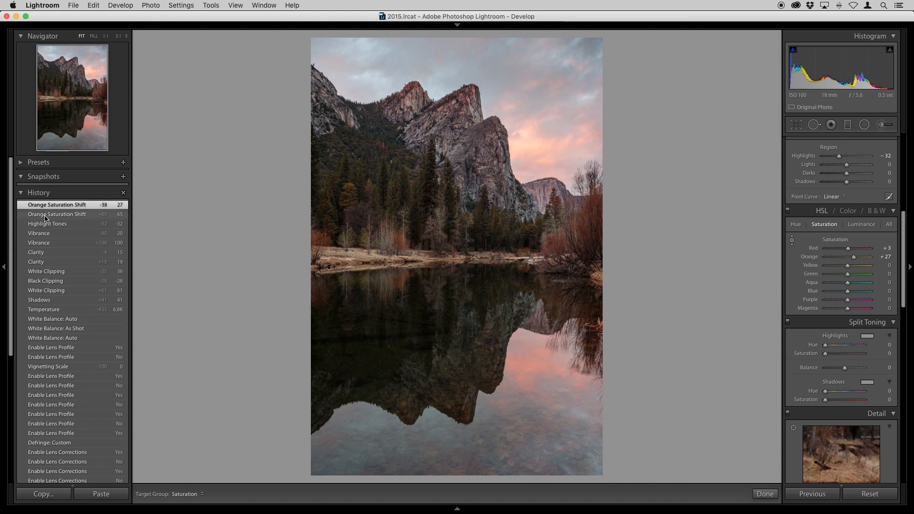
pyautogui.click(47, 225)
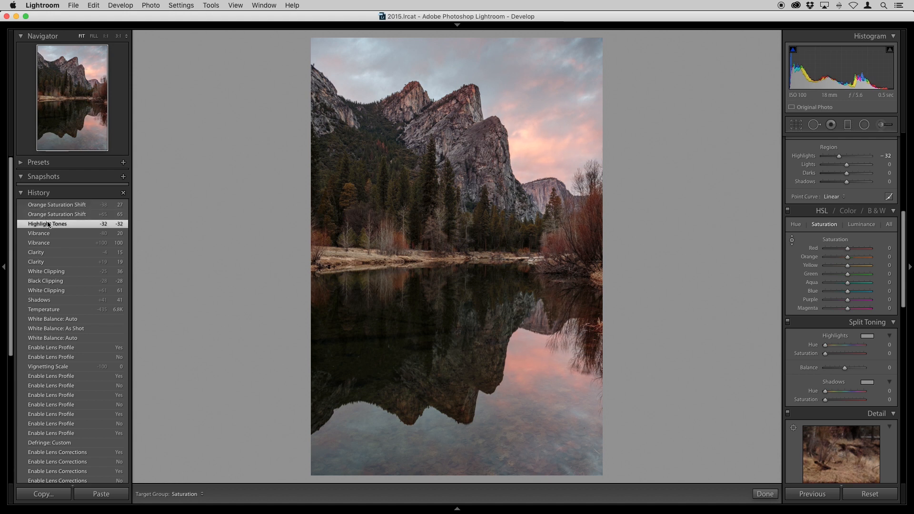
pyautogui.click(70, 207)
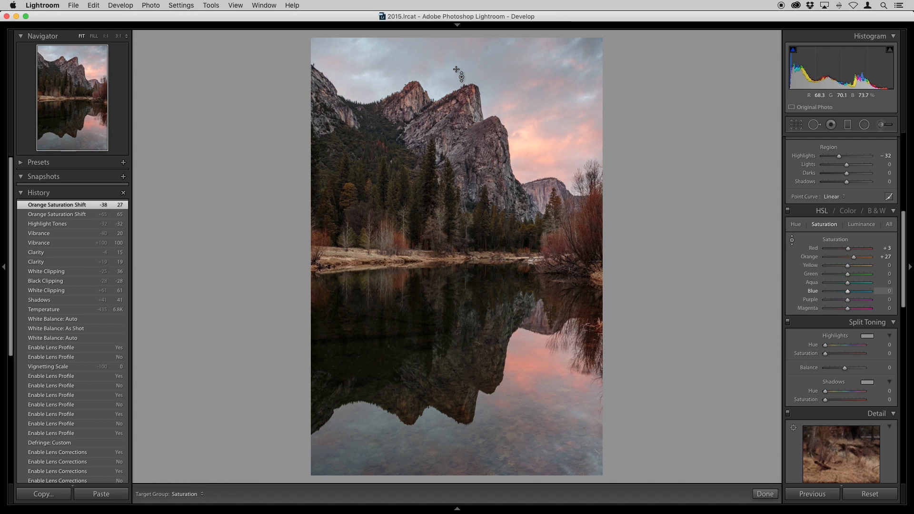
# Using the targeted adjustment tool on the blue sky above the peaks, set HSL Saturation to Blue +19 and Aqua +2
pyautogui.moveTo(456, 69); pyautogui.dragTo(456, 64)
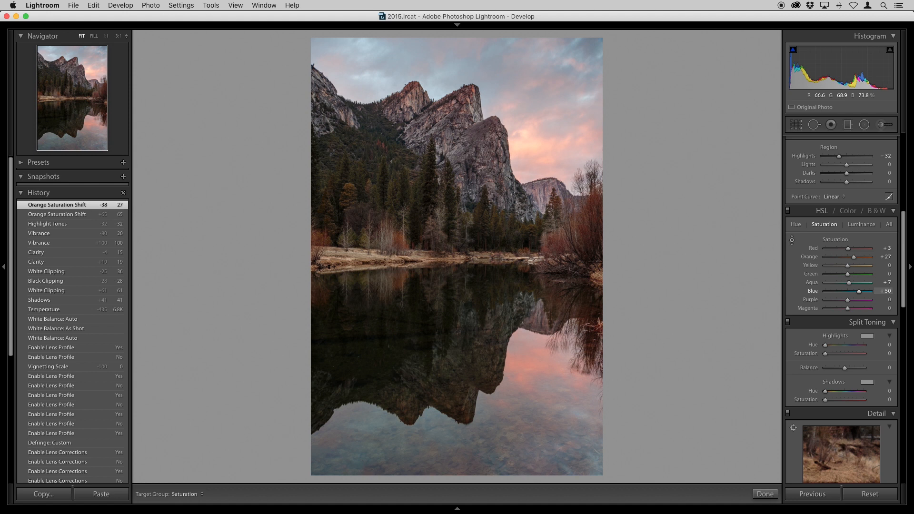
pyautogui.moveTo(456, 46); pyautogui.dragTo(456, 59)
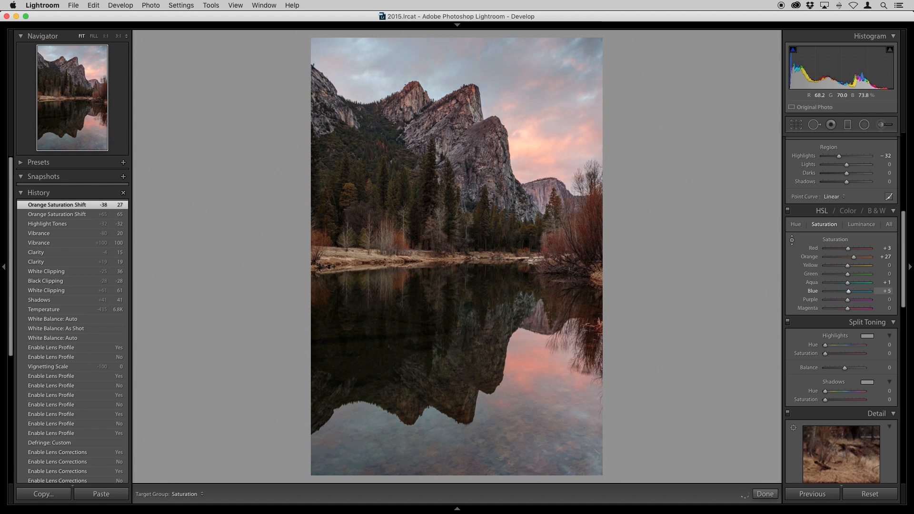
pyautogui.moveTo(456, 70); pyautogui.dragTo(456, 61)
pyautogui.moveTo(457, 62); pyautogui.dragTo(455, 68)
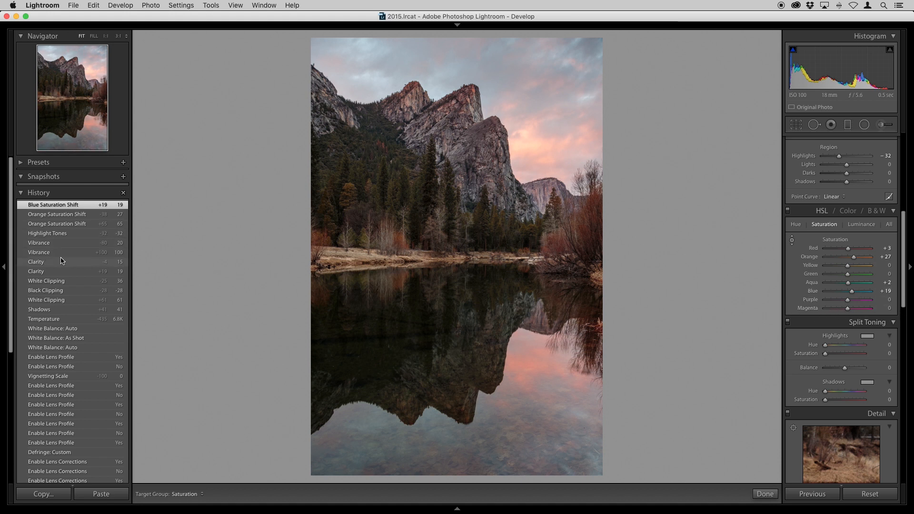
# Compare the Highlight Tones history state with the Blue Saturation Shift state, restoring the Blue +19 state
pyautogui.click(45, 235)
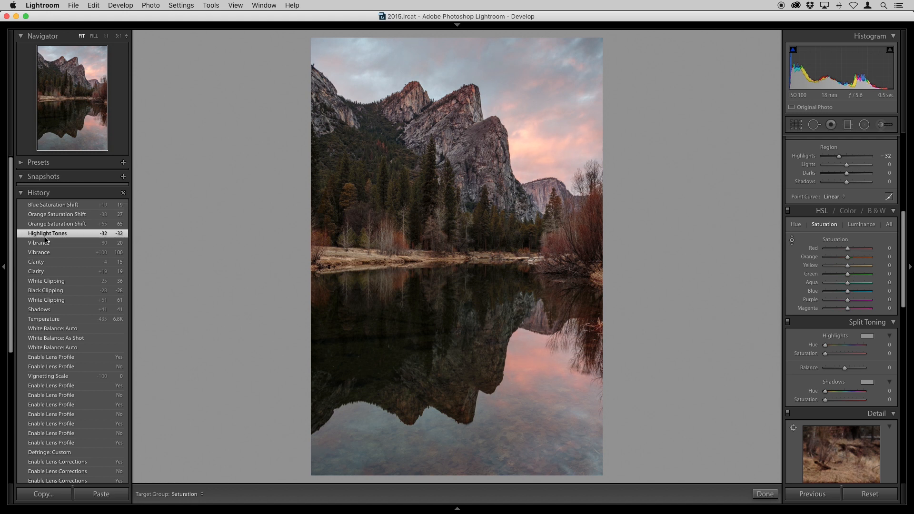
pyautogui.click(65, 206)
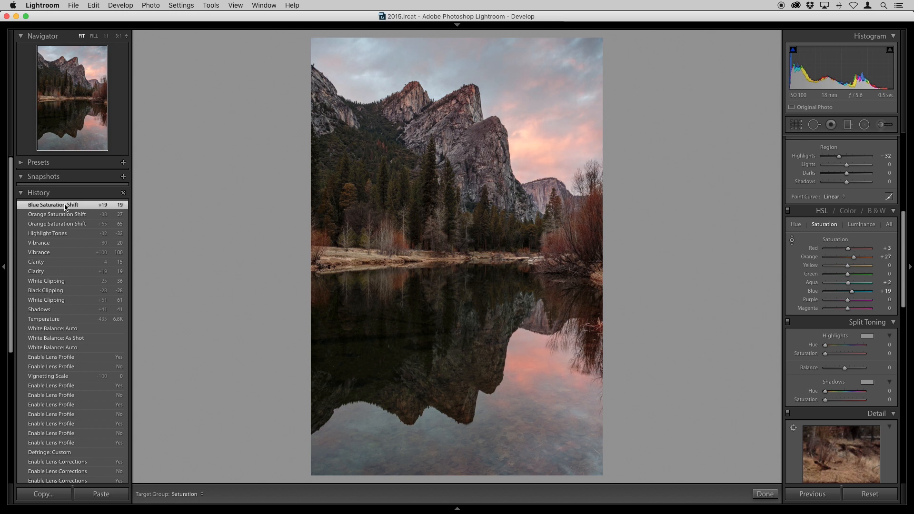
pyautogui.click(60, 234)
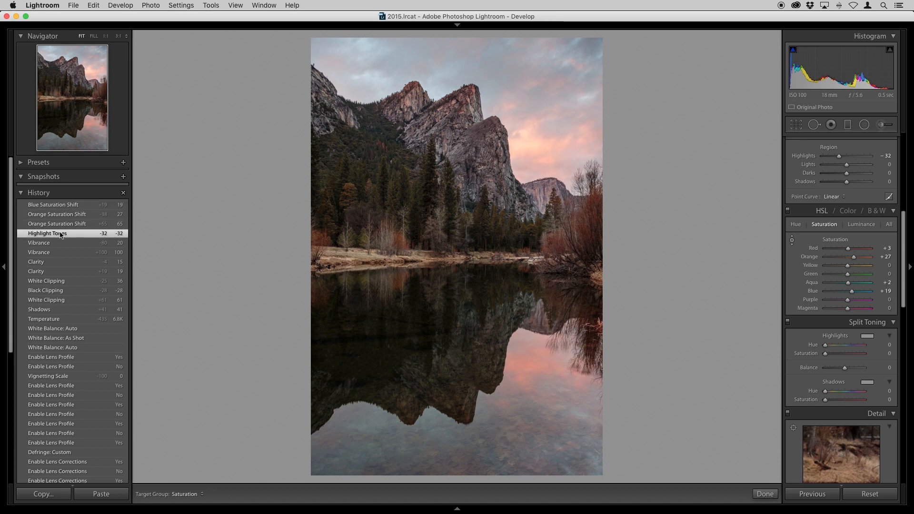
pyautogui.click(74, 207)
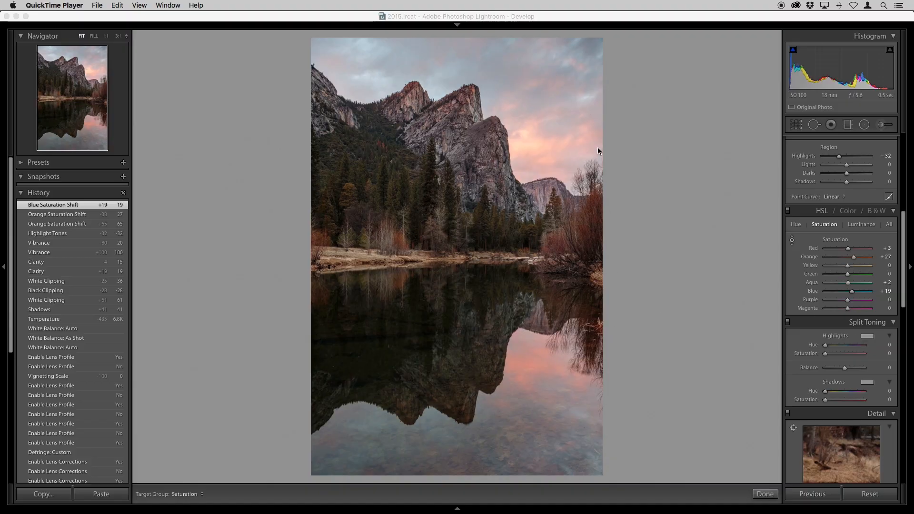
# Tint the highlights with Split Toning at Saturation 63 and Hue 360
pyautogui.click(827, 358)
pyautogui.moveTo(827, 357); pyautogui.dragTo(852, 359)
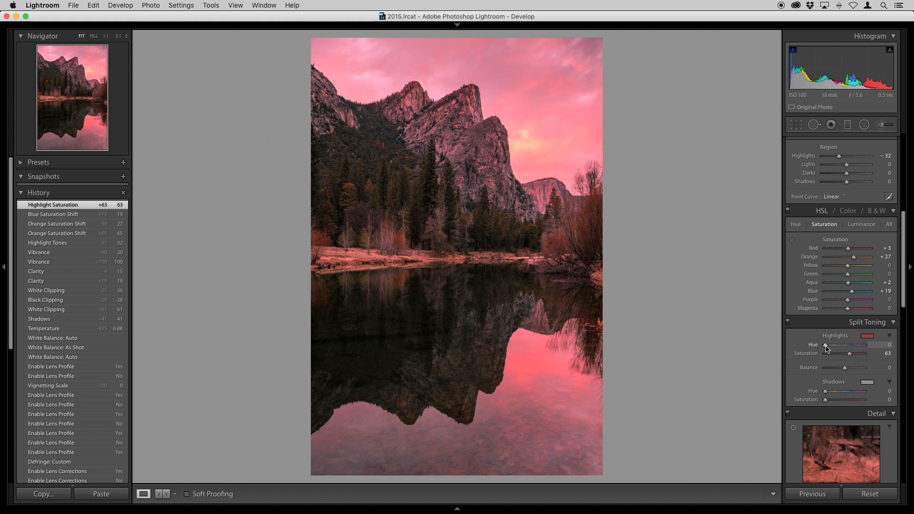
pyautogui.click(826, 348)
pyautogui.moveTo(827, 347); pyautogui.dragTo(870, 351)
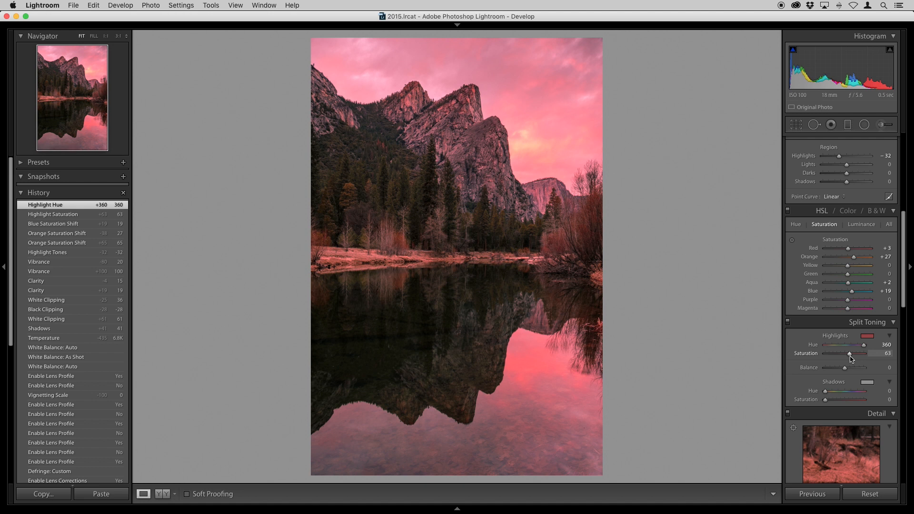
# Lower the Split Toning highlight Saturation through 32 and 8 to a final value of 6
pyautogui.moveTo(852, 358)
pyautogui.mouseDown()
pyautogui.moveTo(825, 357)
pyautogui.moveTo(839, 357)
pyautogui.mouseUp()
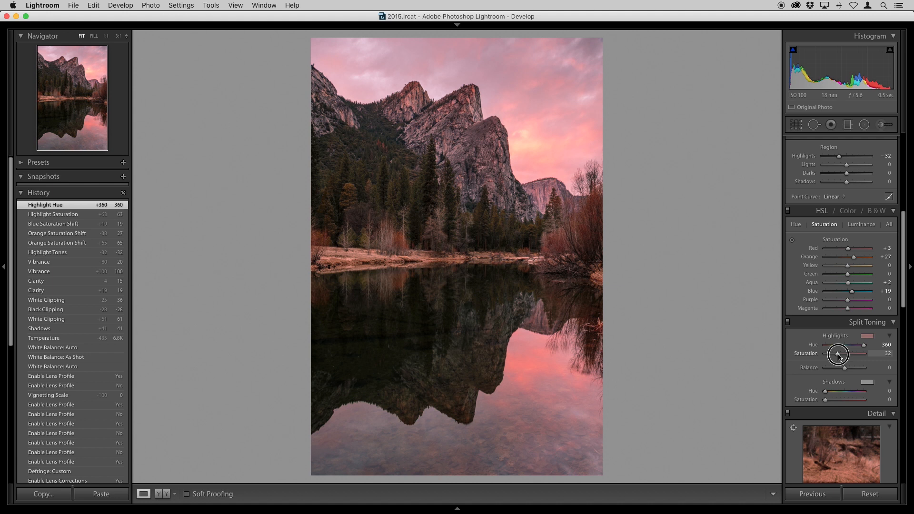
pyautogui.moveTo(839, 356); pyautogui.dragTo(839, 356)
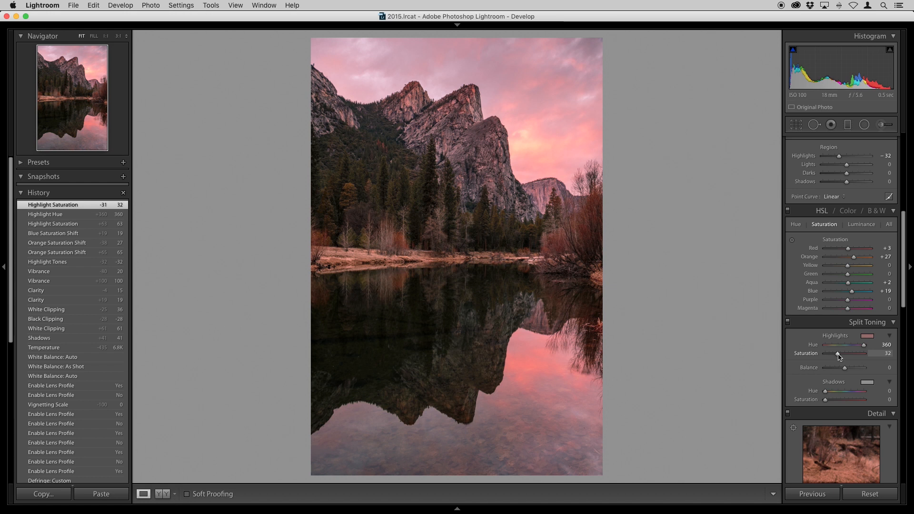
pyautogui.moveTo(839, 355); pyautogui.dragTo(829, 356)
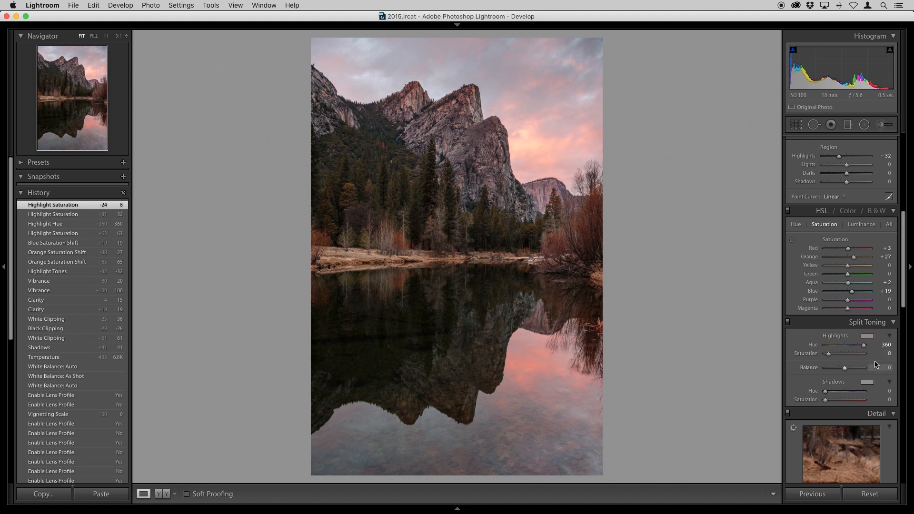
pyautogui.click(889, 355)
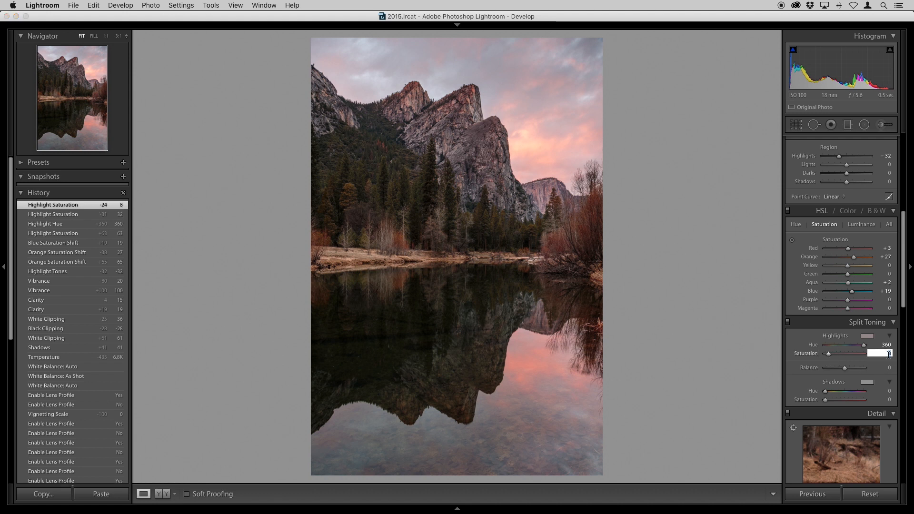
pyautogui.write('6')
pyautogui.press('Return')
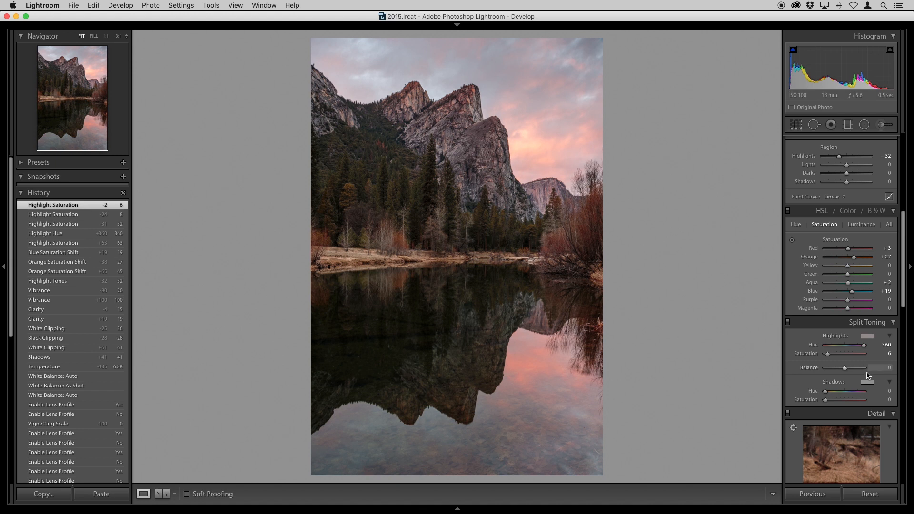
# Compare the photo with Split Toning disabled and enabled several times, leaving it enabled
pyautogui.click(789, 322)
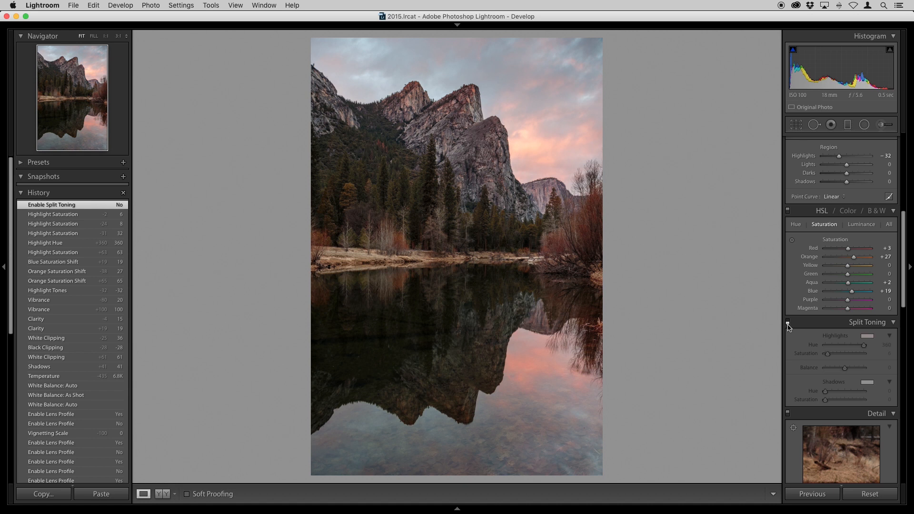
pyautogui.click(788, 322)
pyautogui.click(789, 323)
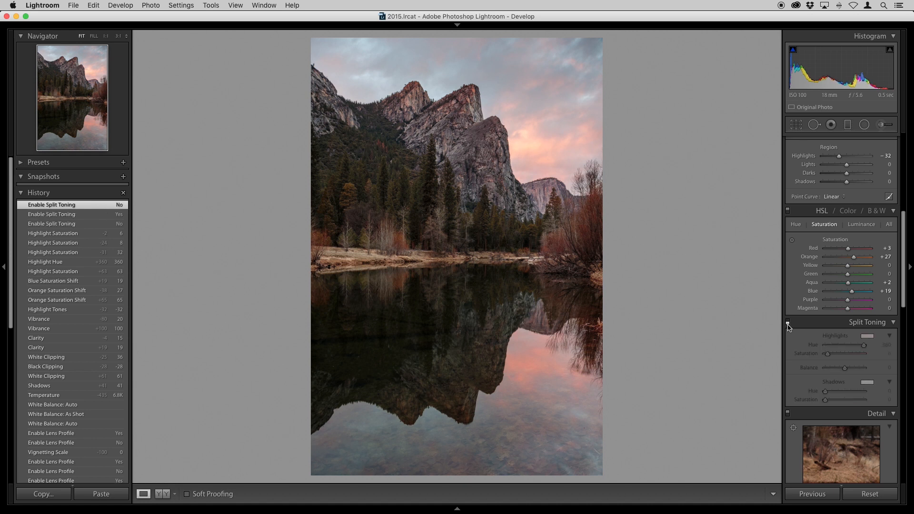
pyautogui.click(789, 322)
pyautogui.click(788, 322)
pyautogui.click(788, 323)
pyautogui.click(788, 323)
pyautogui.click(788, 322)
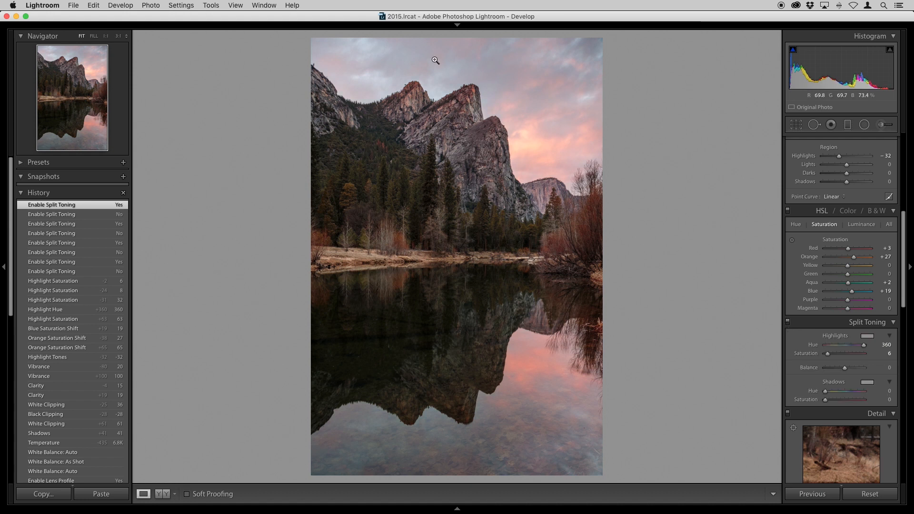
# Sharpen the photo in the Detail settings with Detail 100, Radius 0.5 and Amount 45, judging the effect on the trees
pyautogui.moveTo(806, 362); pyautogui.dragTo(811, 204)
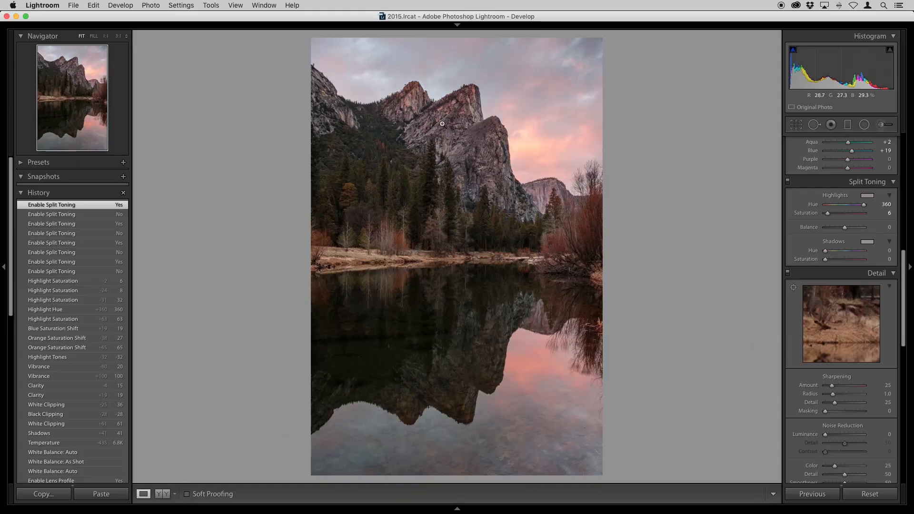
pyautogui.click(440, 151)
pyautogui.moveTo(476, 320); pyautogui.dragTo(468, 67)
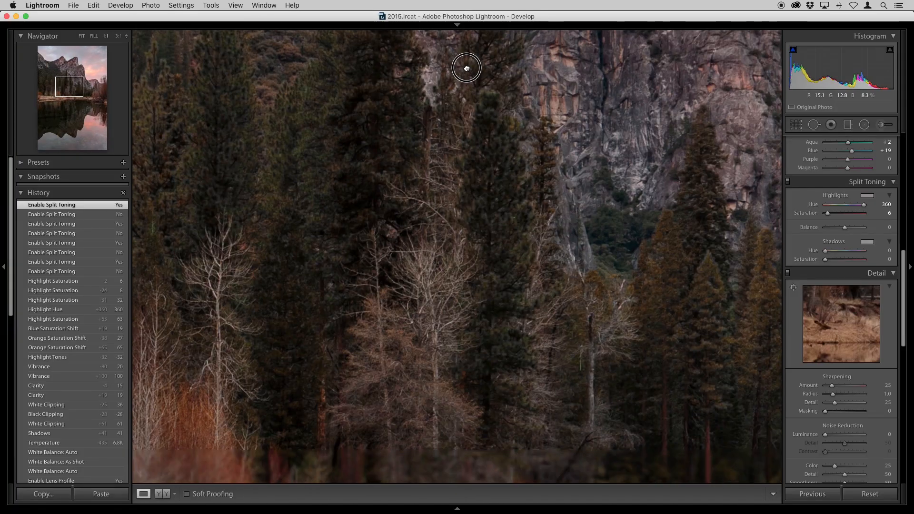
pyautogui.moveTo(439, 446); pyautogui.dragTo(437, 273)
pyautogui.moveTo(453, 320); pyautogui.dragTo(484, 473)
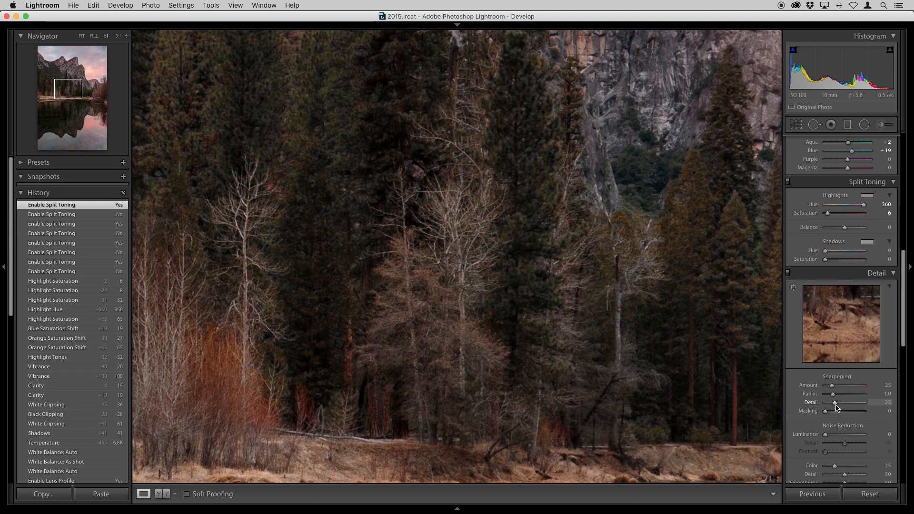
pyautogui.moveTo(837, 408); pyautogui.dragTo(887, 409)
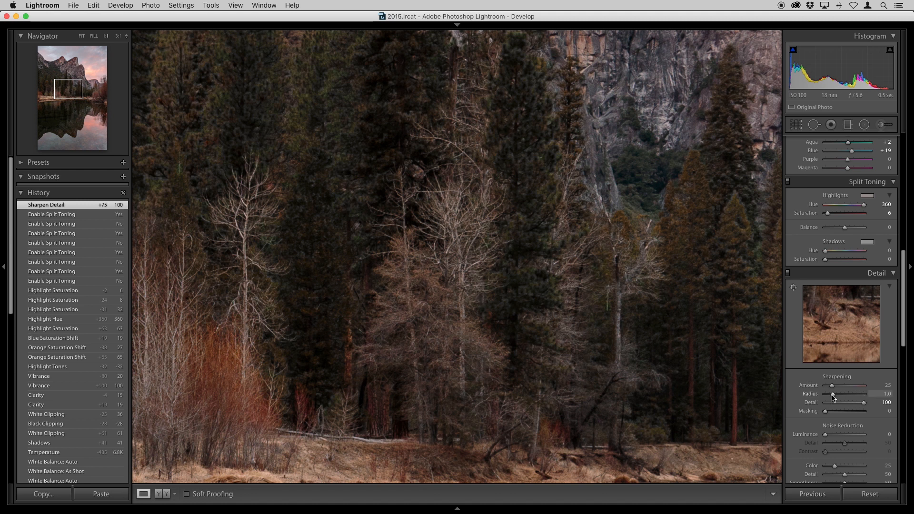
pyautogui.moveTo(837, 399); pyautogui.dragTo(807, 397)
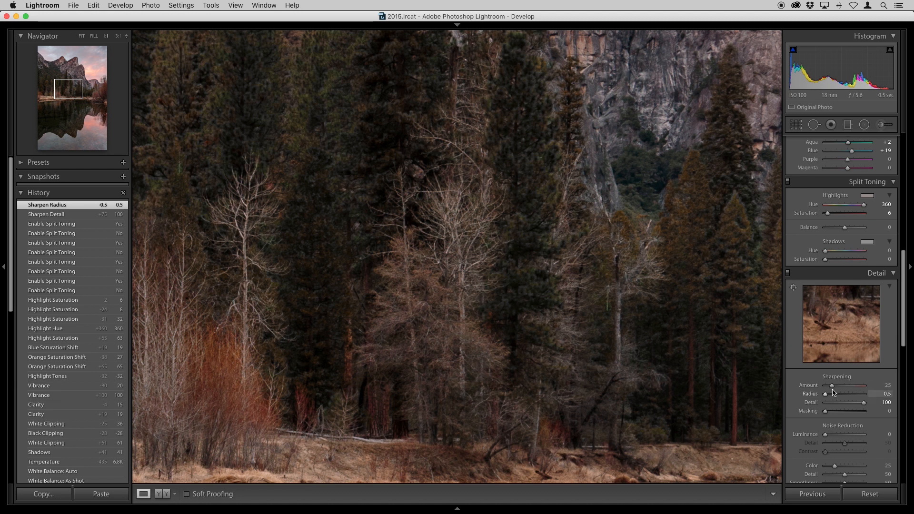
pyautogui.moveTo(833, 391); pyautogui.dragTo(839, 390)
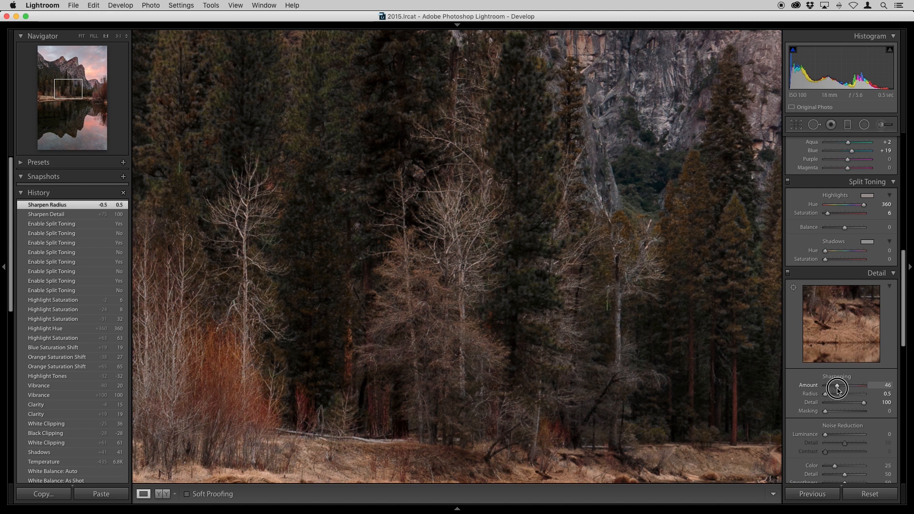
pyautogui.moveTo(839, 390); pyautogui.dragTo(838, 390)
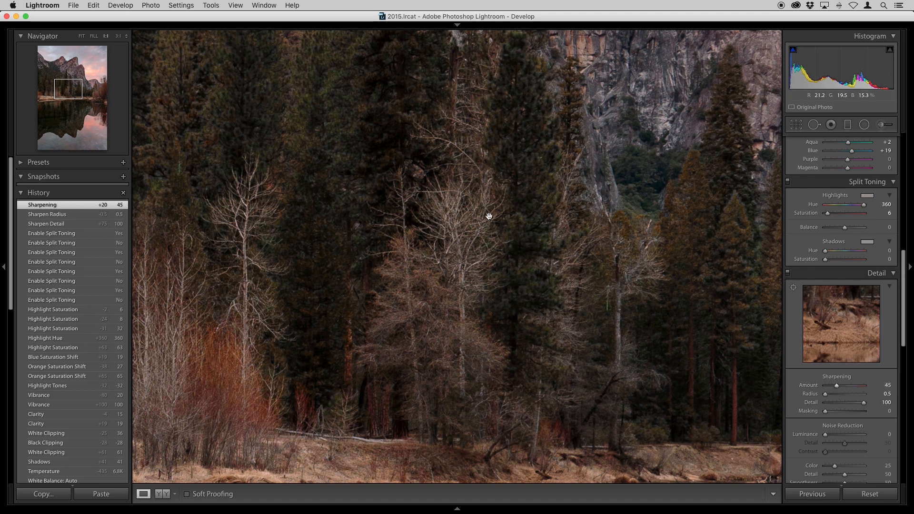
pyautogui.click(470, 219)
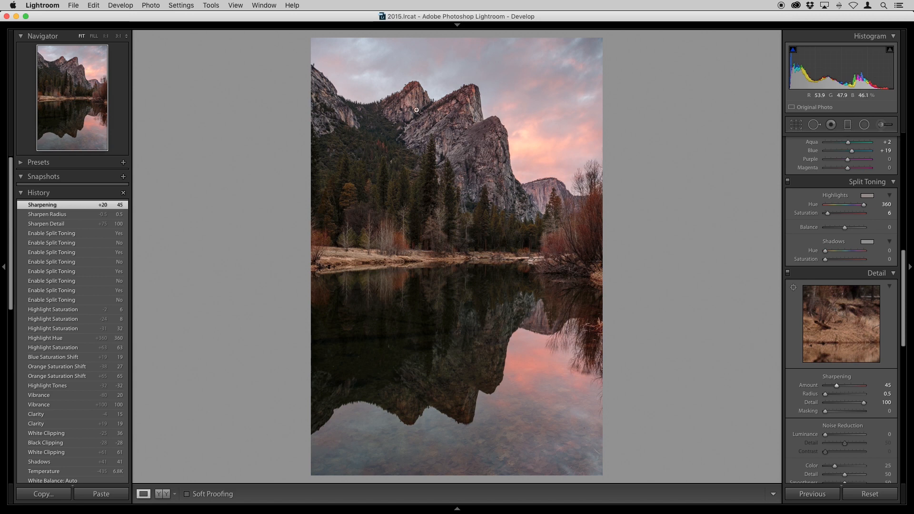
# Examine the trees and shoreline close up with the Detail settings disabled and enabled, leaving them enabled
pyautogui.moveTo(420, 157); pyautogui.dragTo(316, 2)
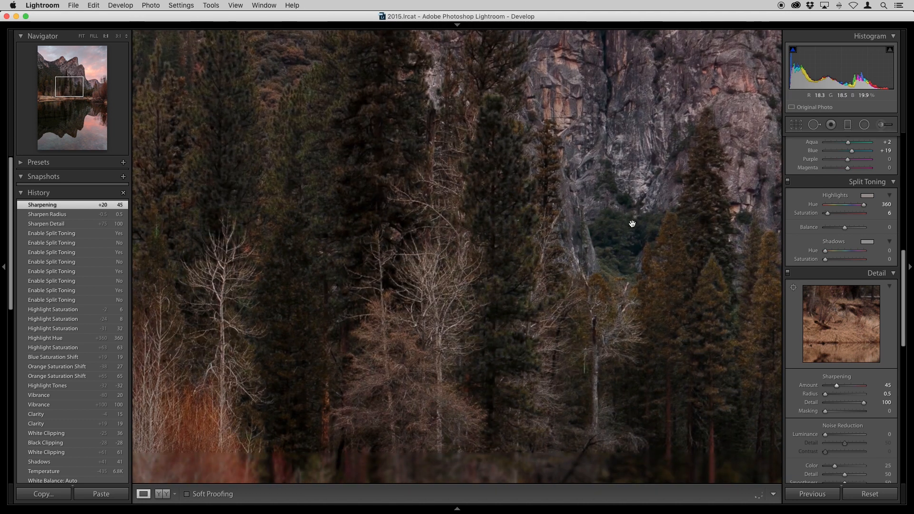
pyautogui.click(788, 272)
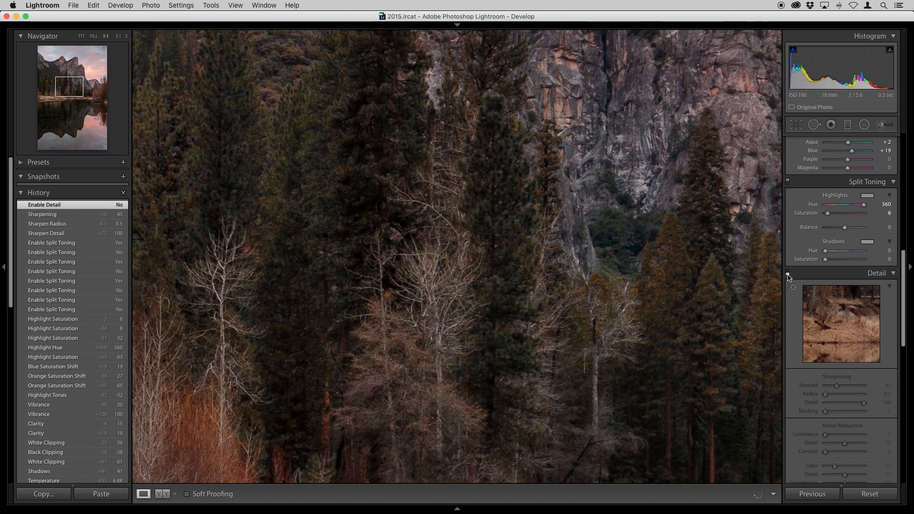
pyautogui.click(788, 274)
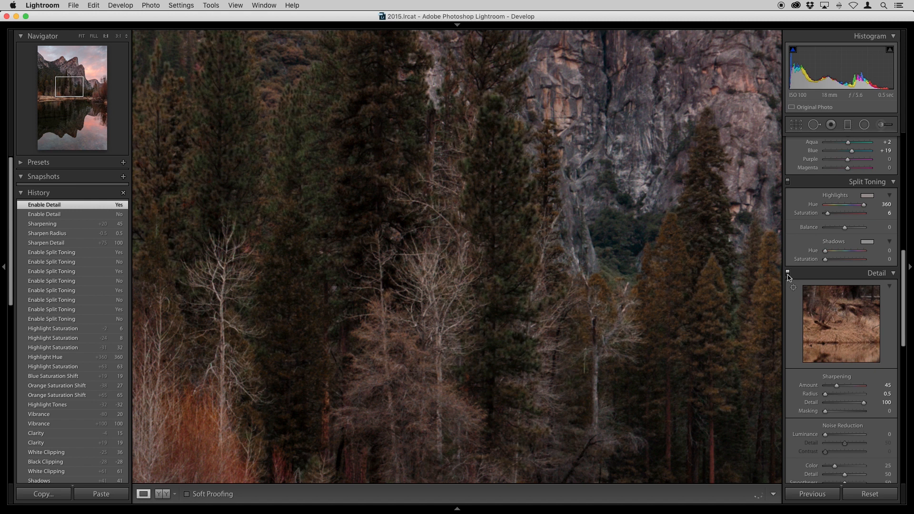
pyautogui.moveTo(501, 363); pyautogui.dragTo(490, 217)
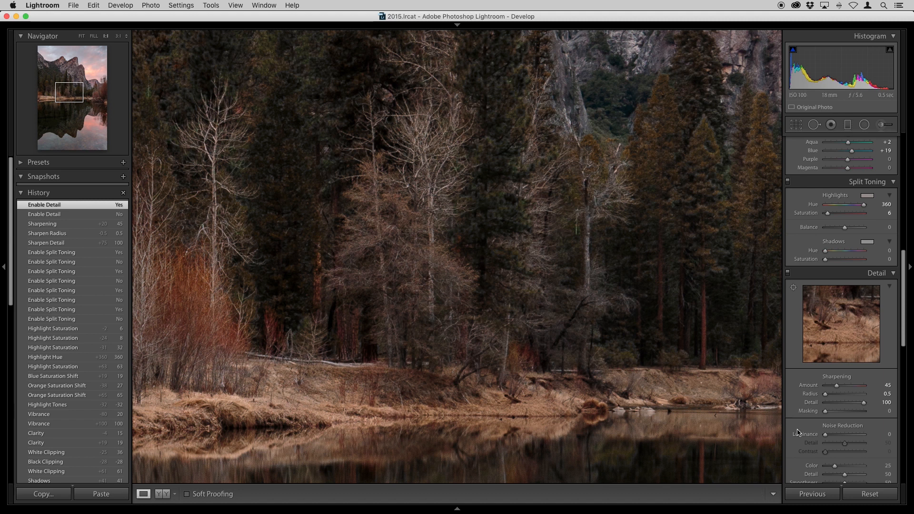
pyautogui.click(675, 354)
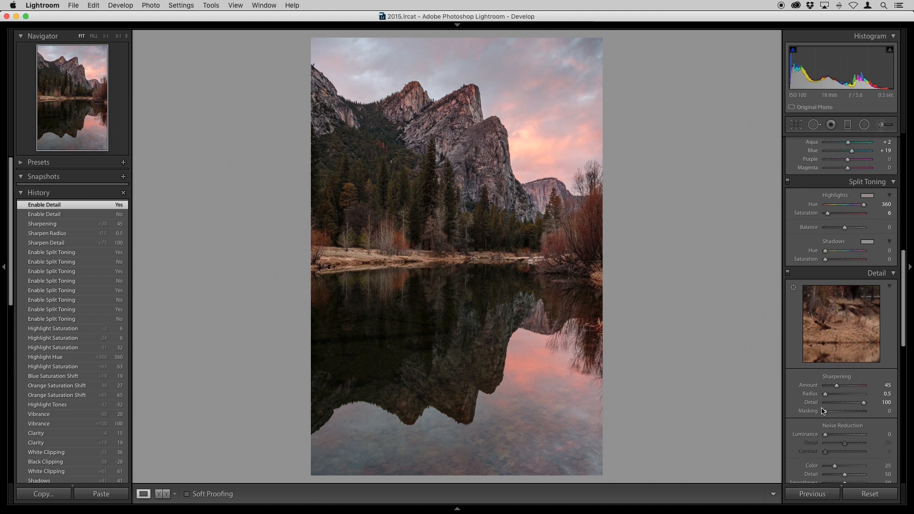
# Set the sharpening Masking to 45 while previewing the black-and-white mask, restricting sharpening mainly to edges
pyautogui.press('alt')
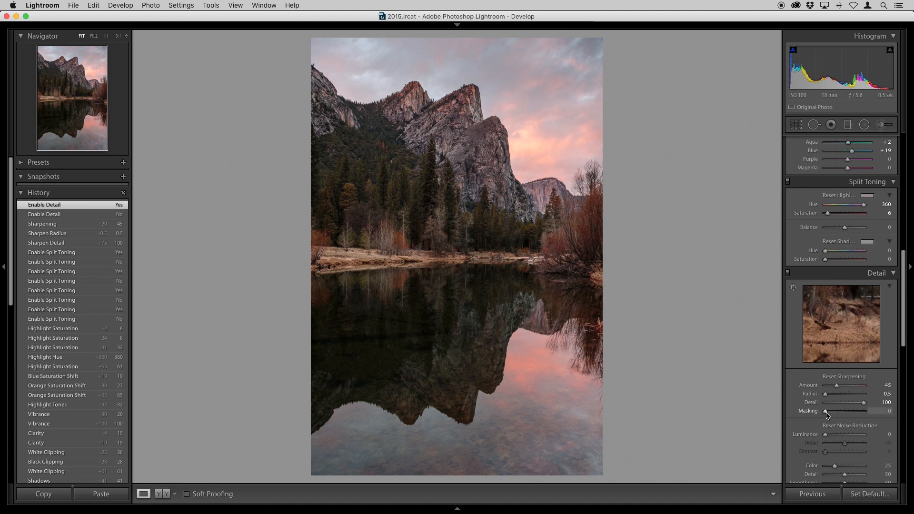
pyautogui.moveTo(827, 415)
pyautogui.mouseDown()
pyautogui.moveTo(837, 414)
pyautogui.moveTo(826, 413)
pyautogui.mouseUp()
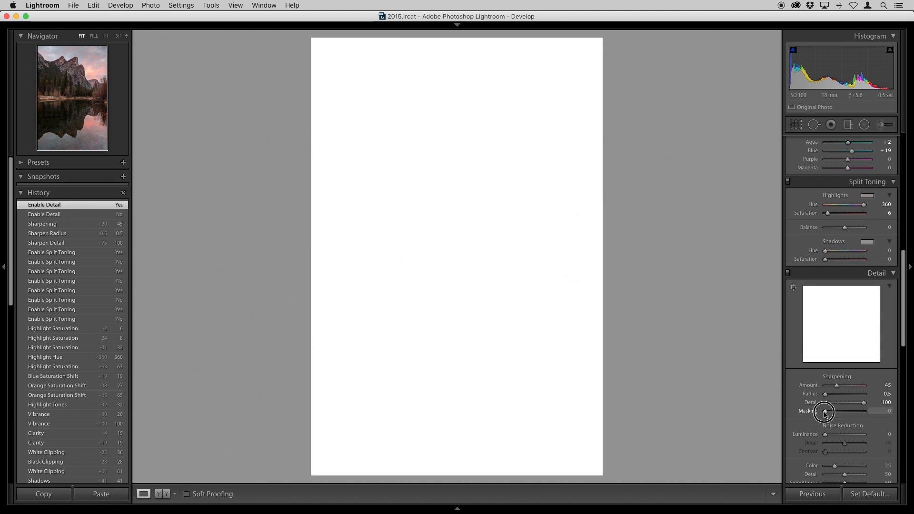
pyautogui.moveTo(826, 414); pyautogui.dragTo(835, 415)
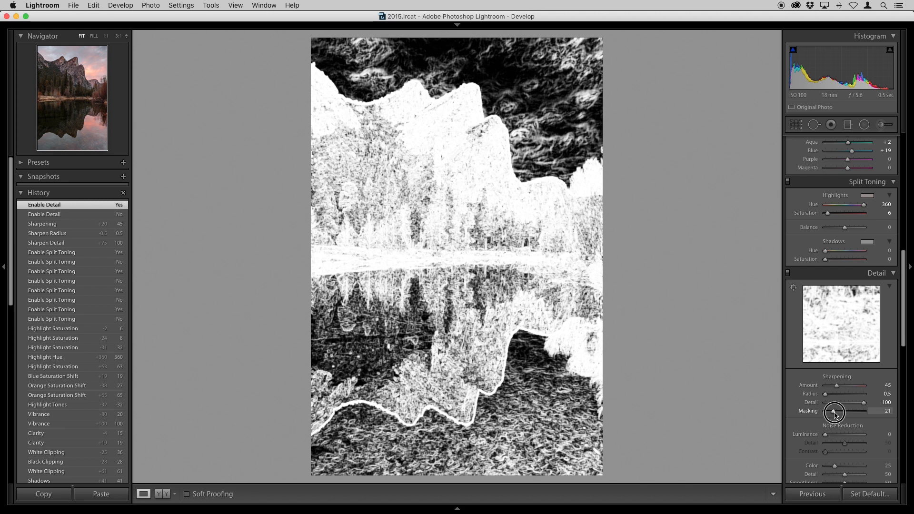
pyautogui.moveTo(836, 414)
pyautogui.mouseDown()
pyautogui.moveTo(870, 414)
pyautogui.moveTo(832, 415)
pyautogui.moveTo(841, 415)
pyautogui.mouseUp()
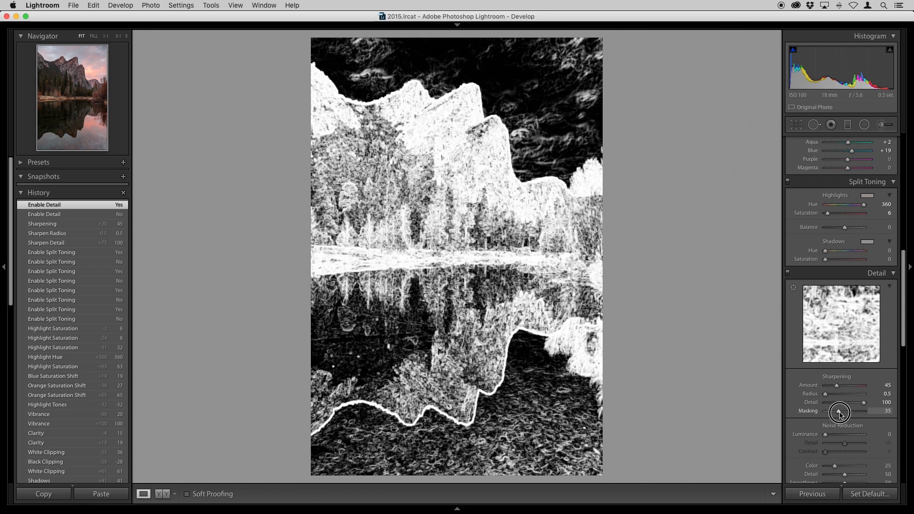
pyautogui.moveTo(841, 413); pyautogui.dragTo(850, 415)
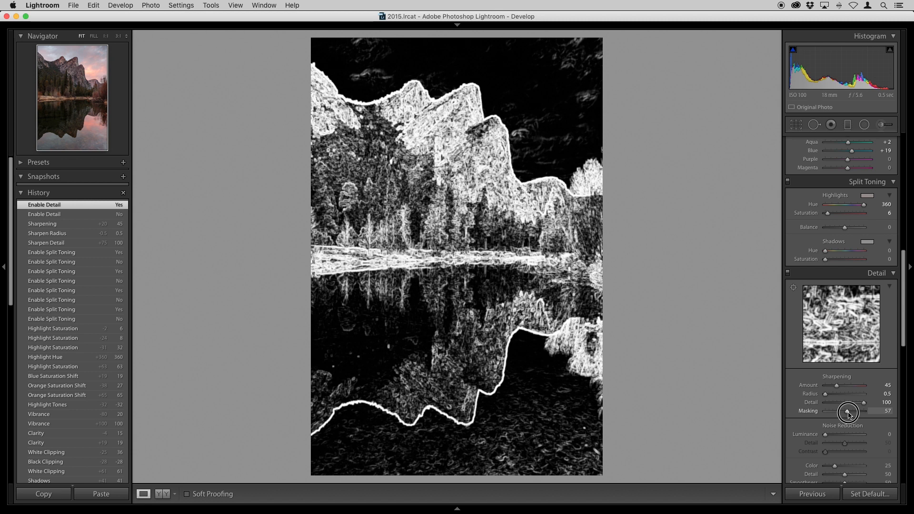
pyautogui.moveTo(849, 415); pyautogui.dragTo(845, 415)
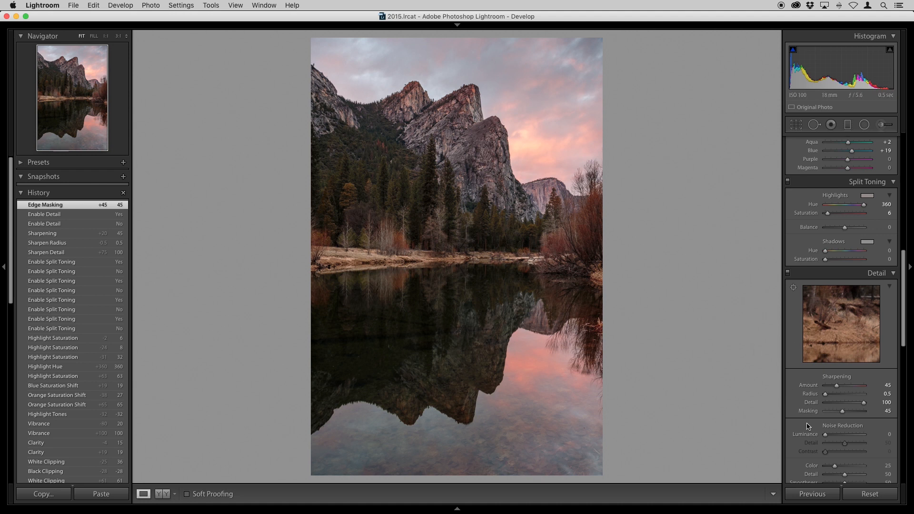
# Collapse the Transform settings and compare the whole photo before and after all edits
pyautogui.scroll(-3, 812, 424)
pyautogui.scroll(-6, 813, 354)
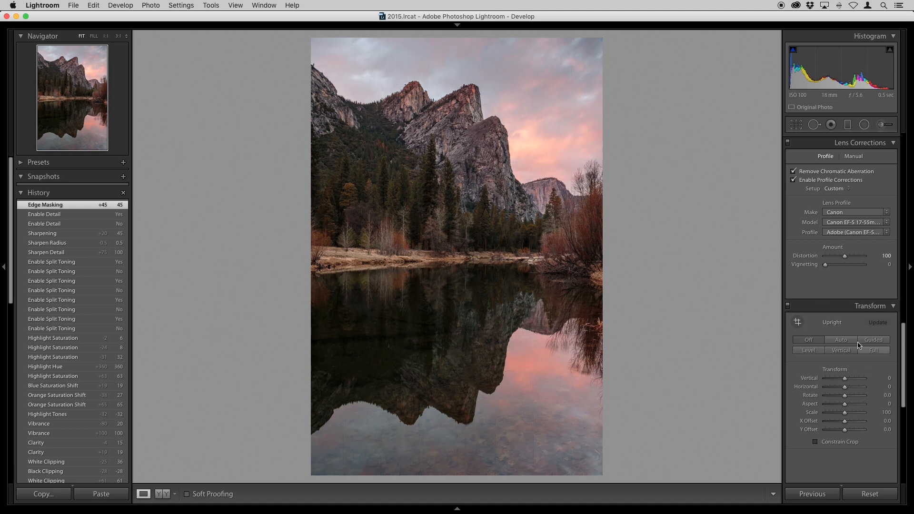
pyautogui.click(892, 312)
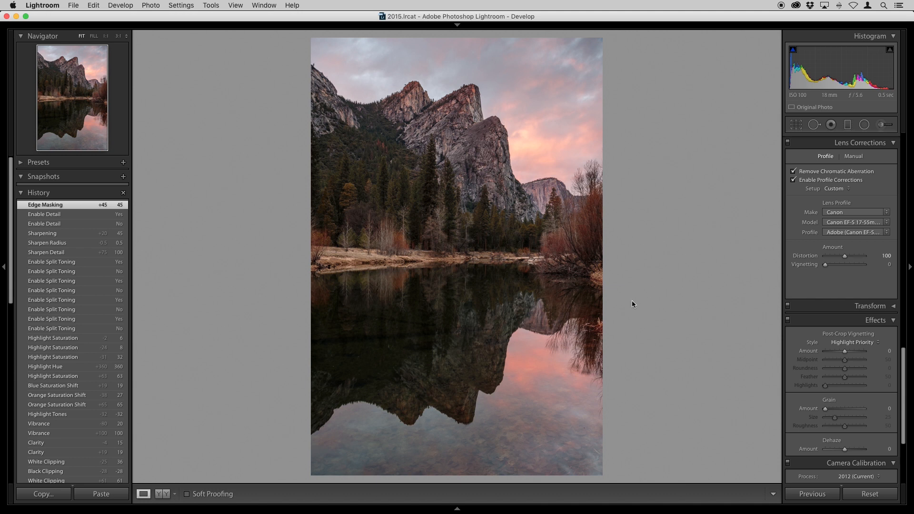
pyautogui.press('\\')
pyautogui.press('\\')
pyautogui.press('\\')
pyautogui.press('\\')
# Prepare a new graduated filter with Exposure -0.30 and the selected mask overlay turned on
pyautogui.click(848, 126)
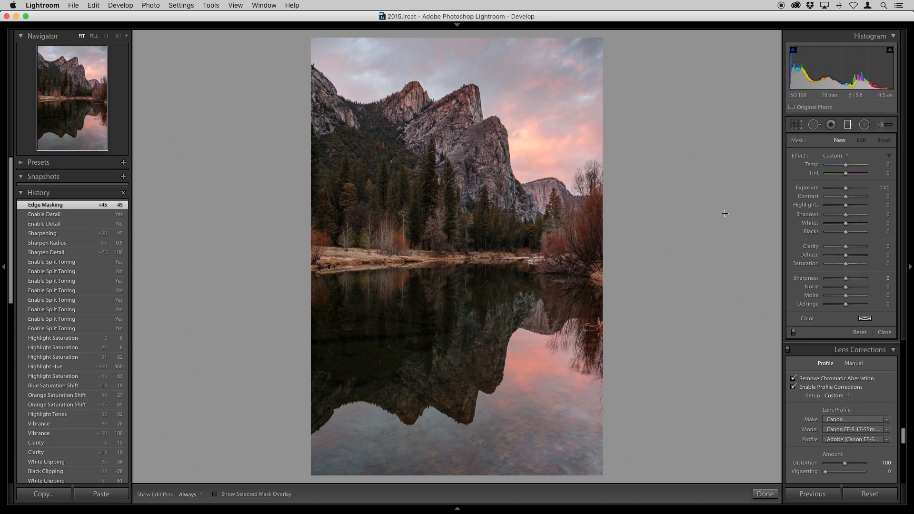
pyautogui.press('o')
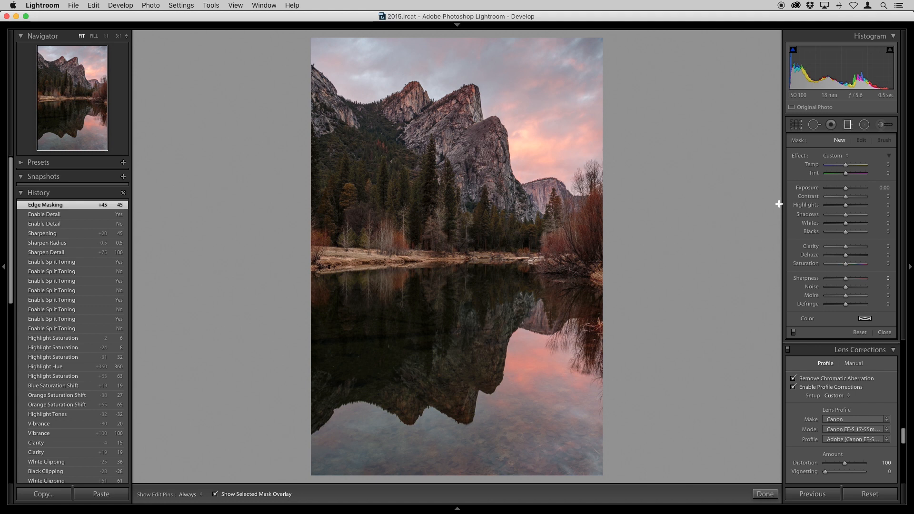
pyautogui.click(883, 188)
pyautogui.write('- .3')
pyautogui.press('Return')
# Try a wide diagonal graduated filter from the sky's upper-right corner to the reflection, check its mask overlay, and undo it
pyautogui.moveTo(601, 31); pyautogui.dragTo(459, 347)
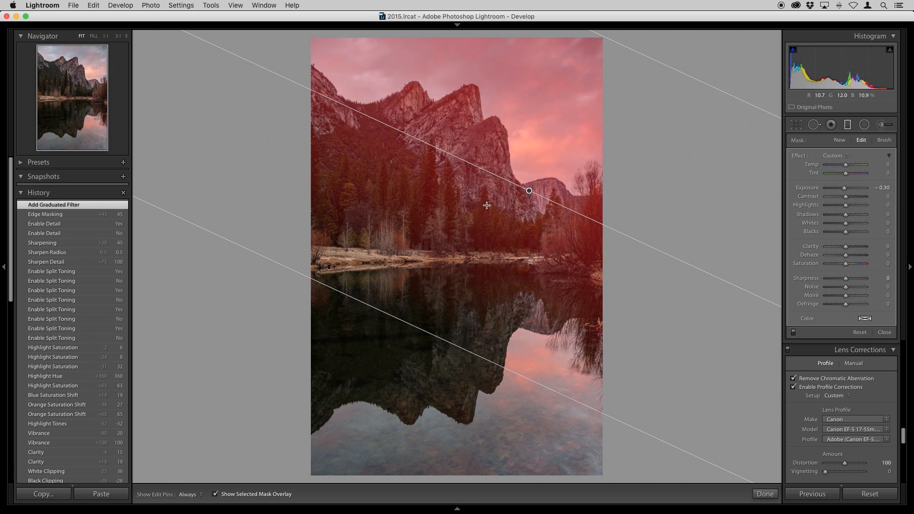
pyautogui.press('o')
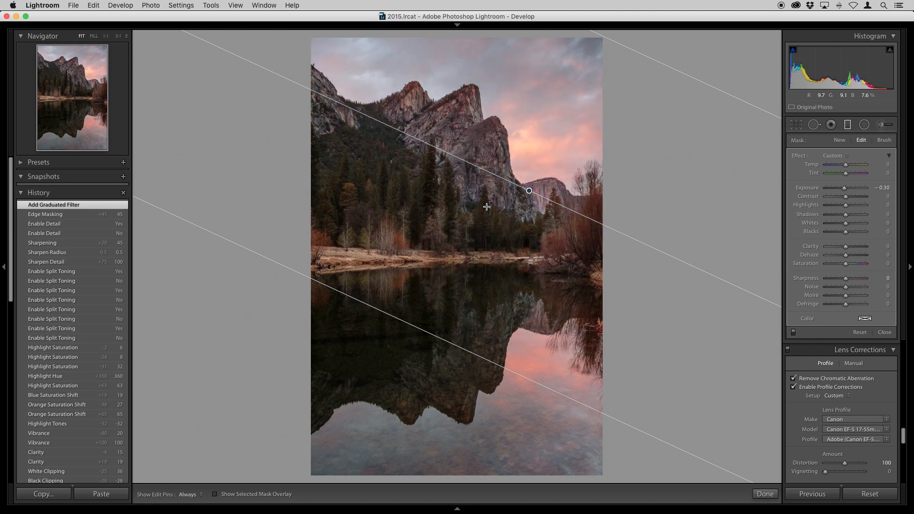
pyautogui.press('o')
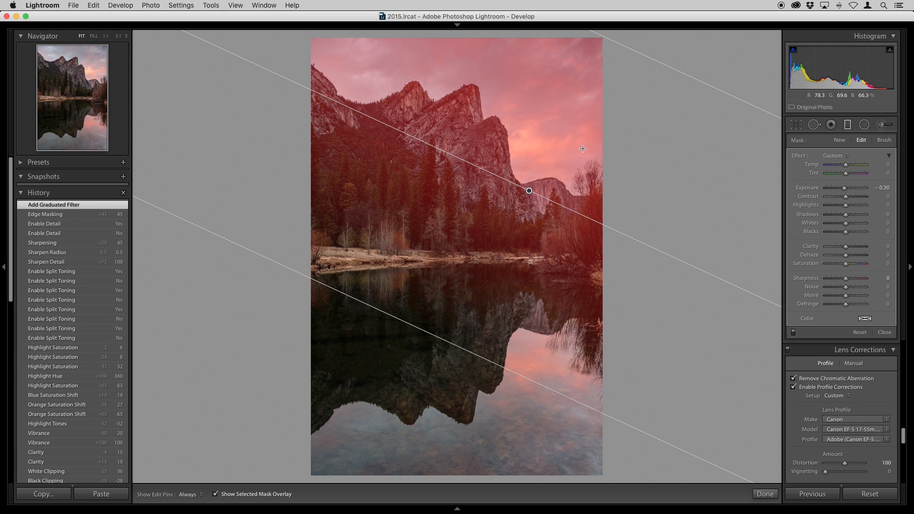
pyautogui.press('super+z')
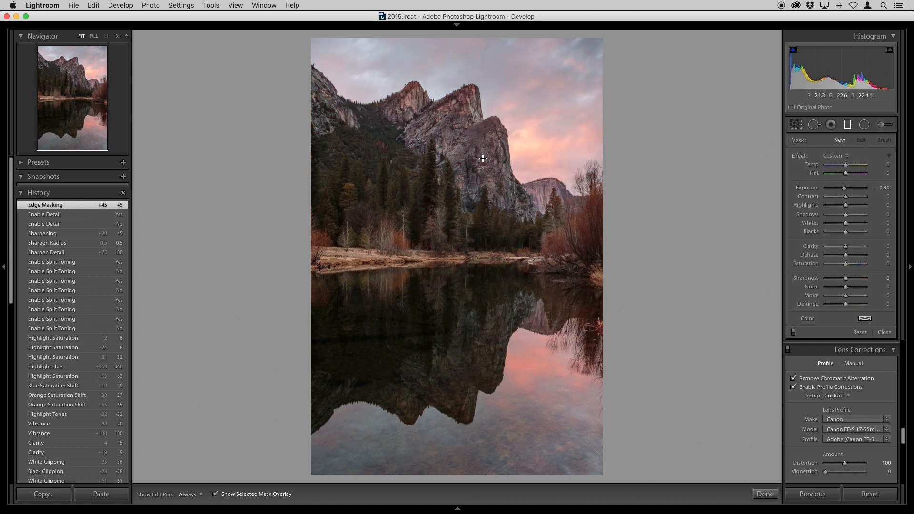
# Try a narrow, tilted graduated filter across the mountain peaks, view it without the mask overlay, and undo it
pyautogui.moveTo(501, 135); pyautogui.dragTo(414, 143)
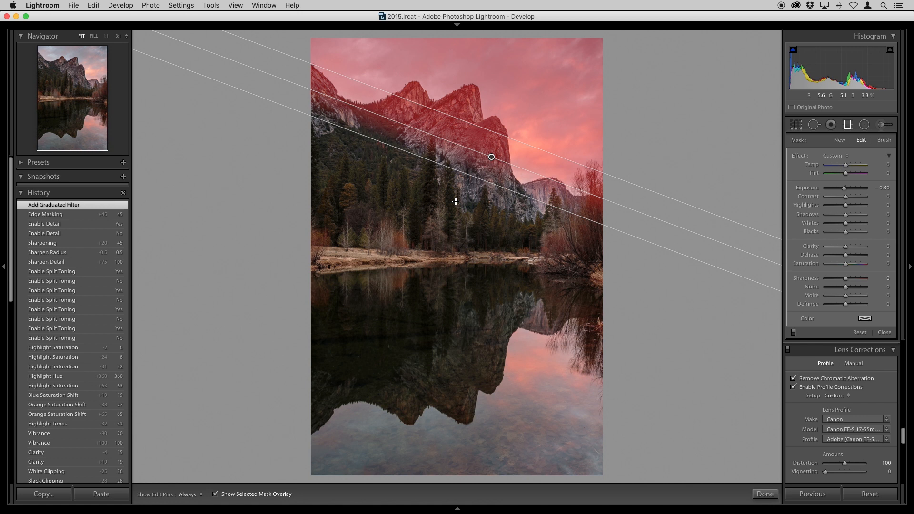
pyautogui.press('o')
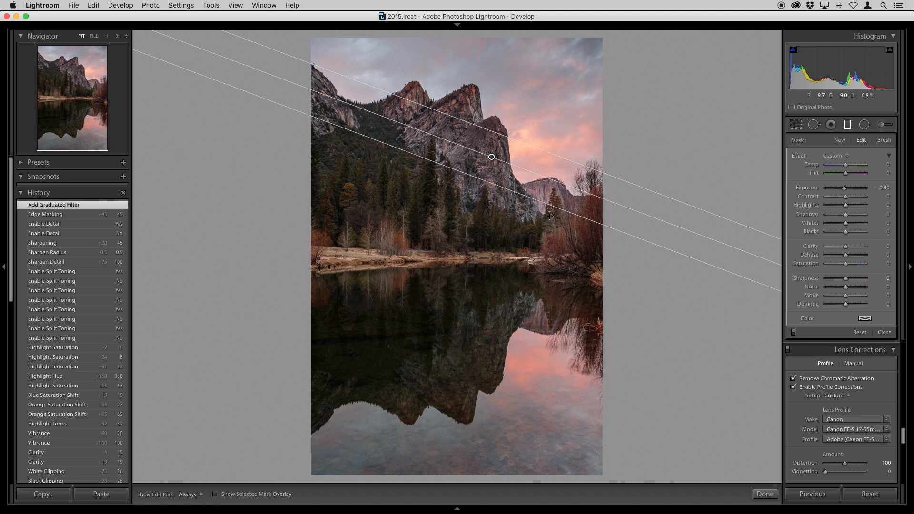
pyautogui.press('super+z')
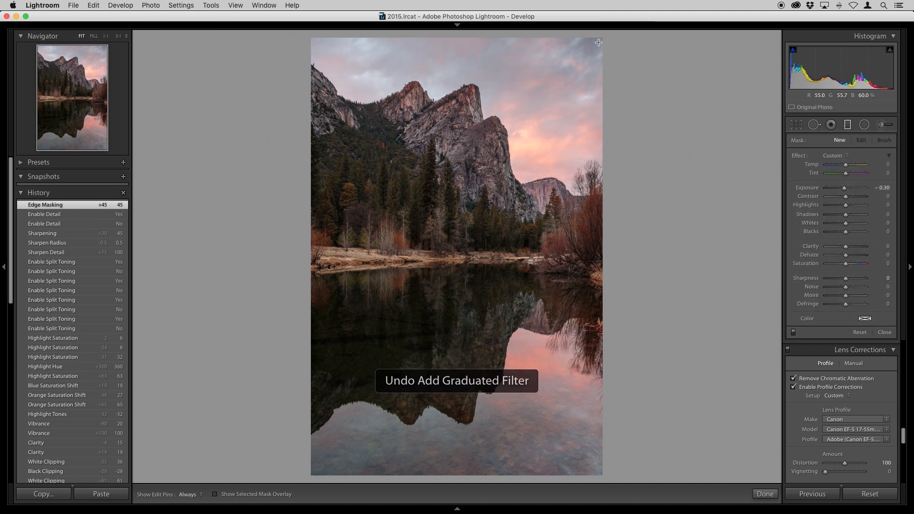
# Add a wide diagonal graduated filter from the sky's upper-right corner down to the mountain reflection and show its mask overlay
pyautogui.moveTo(598, 34); pyautogui.dragTo(466, 346)
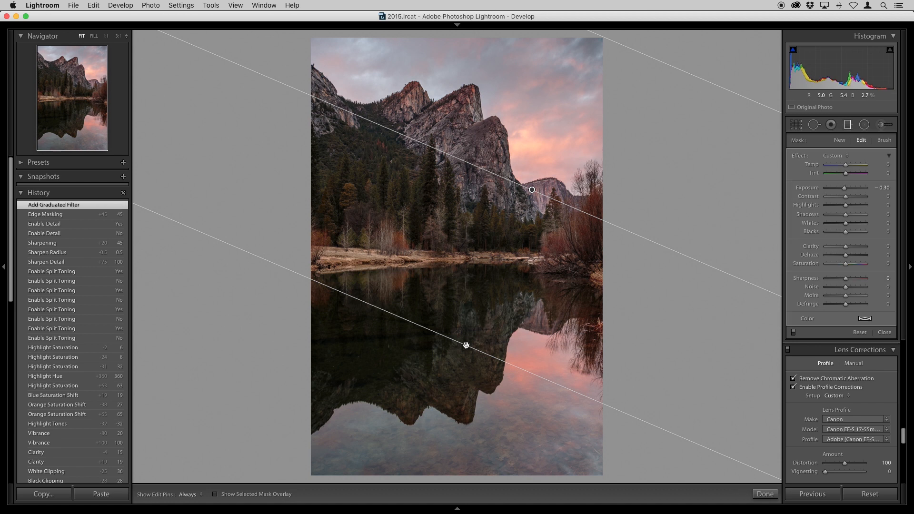
pyautogui.press('o')
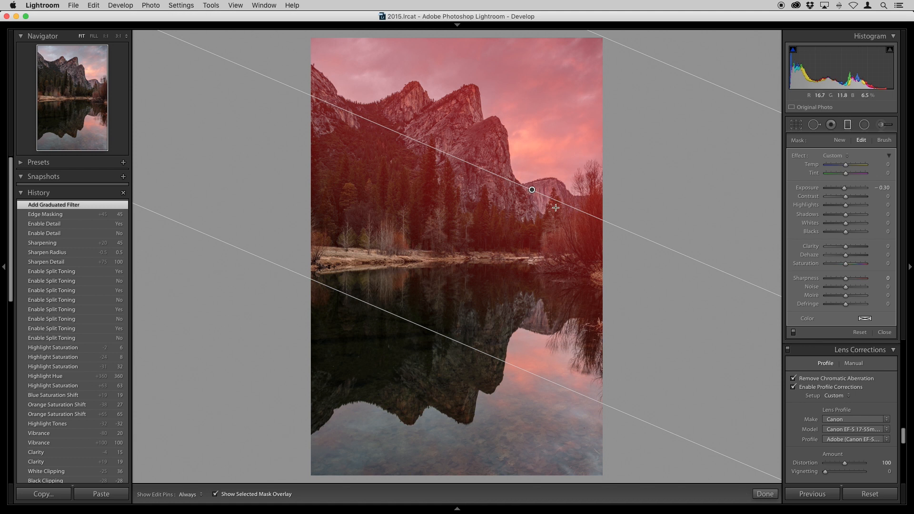
# Try the graduated filter at Exposure -1.00 without the mask overlay, comparing the photo with the filter disabled and enabled
pyautogui.click(878, 188)
pyautogui.write('-1')
pyautogui.press('Return')
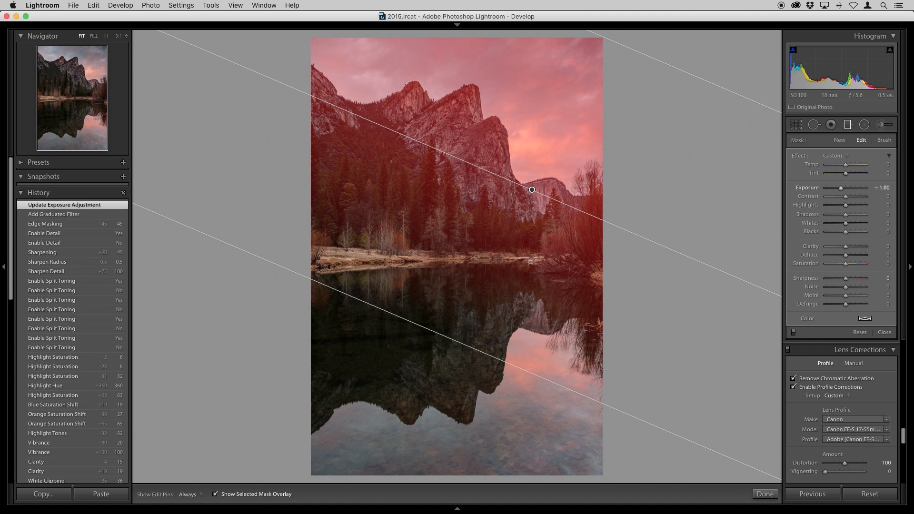
pyautogui.press('o')
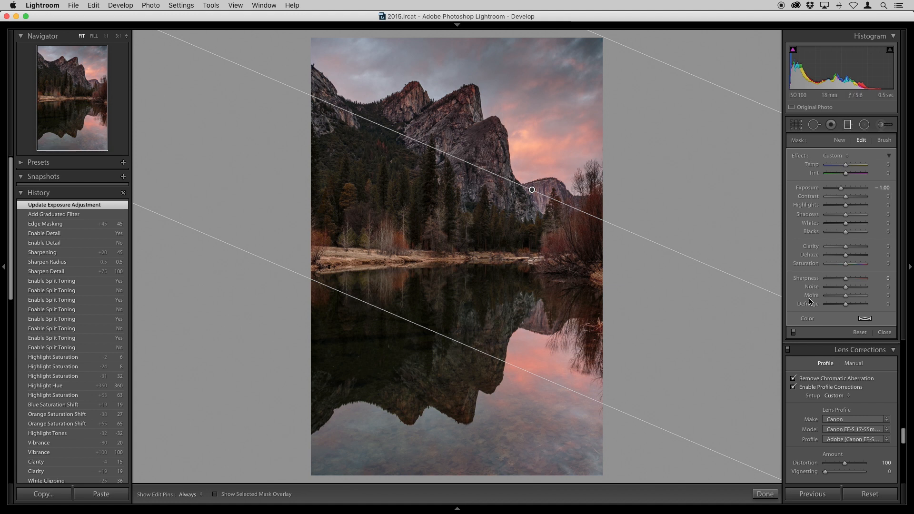
pyautogui.click(793, 332)
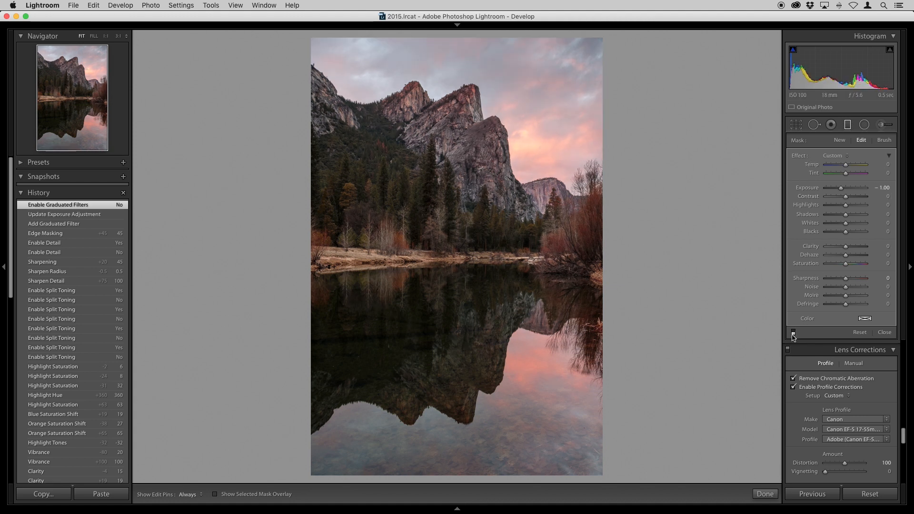
pyautogui.click(794, 333)
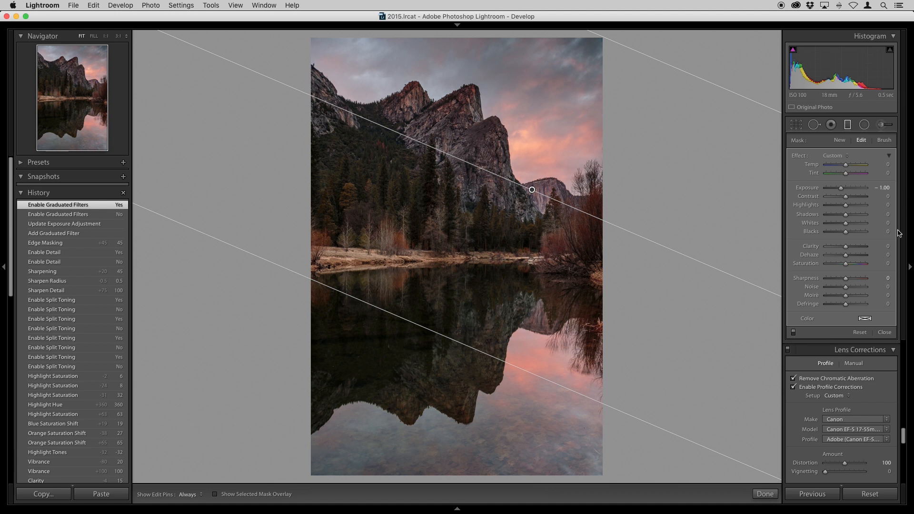
# Set the graduated filter's Exposure to -0.30
pyautogui.click(884, 188)
pyautogui.write('-0.')
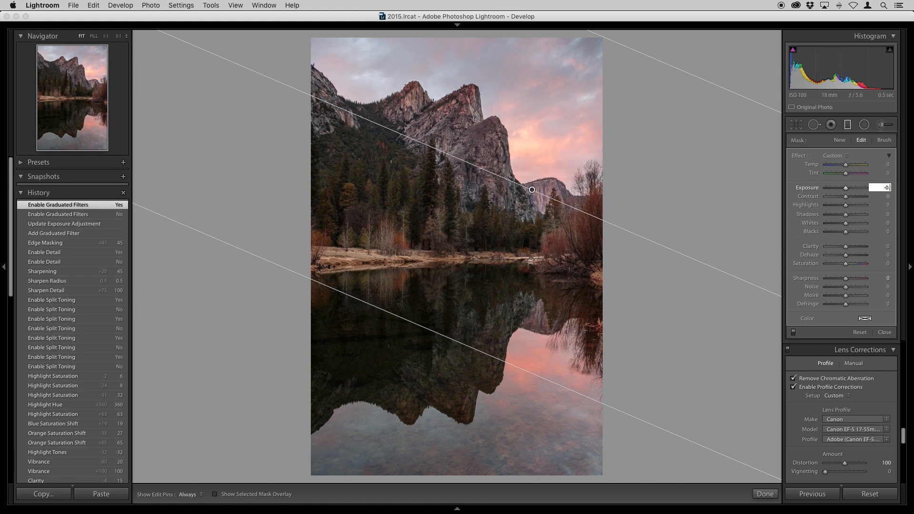
pyautogui.write('3')
pyautogui.press('Return')
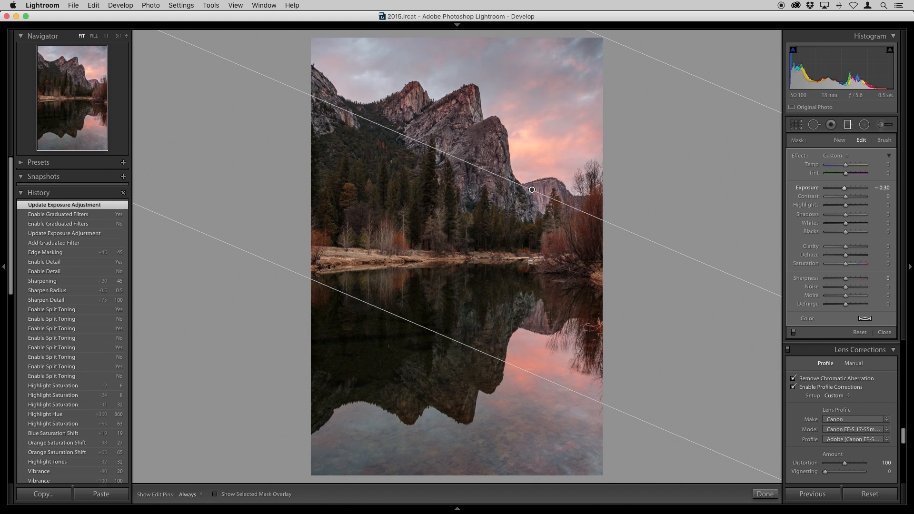
# Set the graduated filter's mask brush to Erase with Flow 100, showing the mask overlay and hiding the edit pins
pyautogui.click(881, 142)
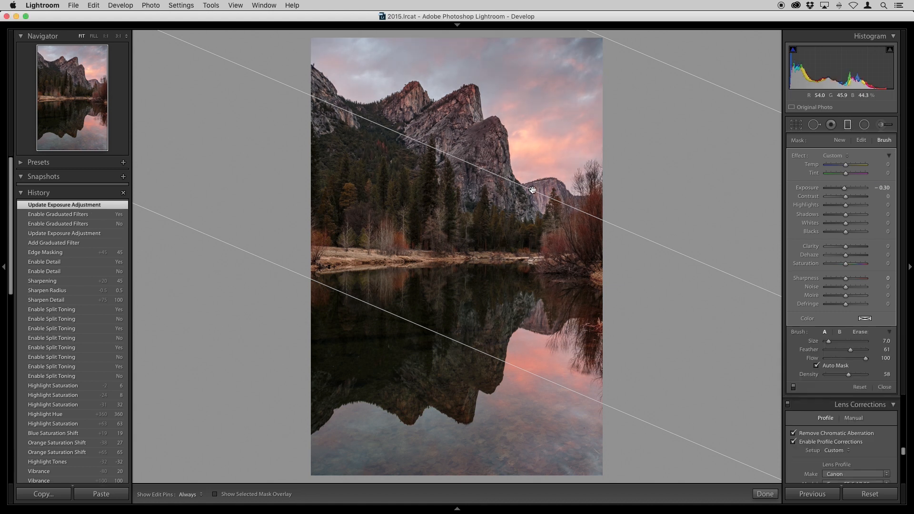
pyautogui.press('o')
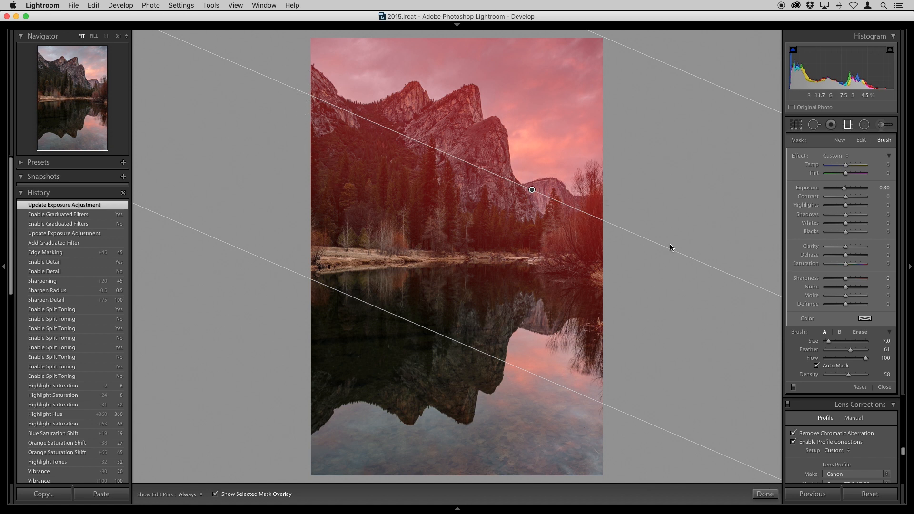
pyautogui.click(862, 334)
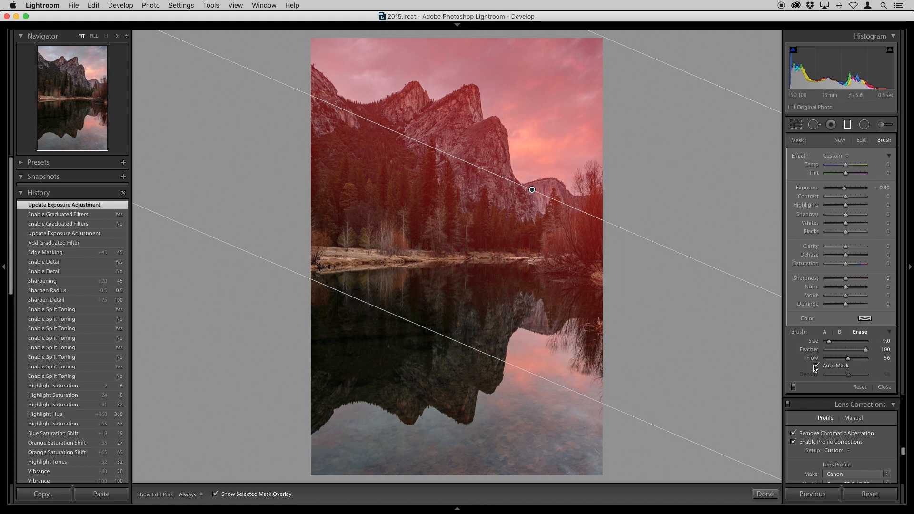
pyautogui.moveTo(848, 358); pyautogui.dragTo(867, 361)
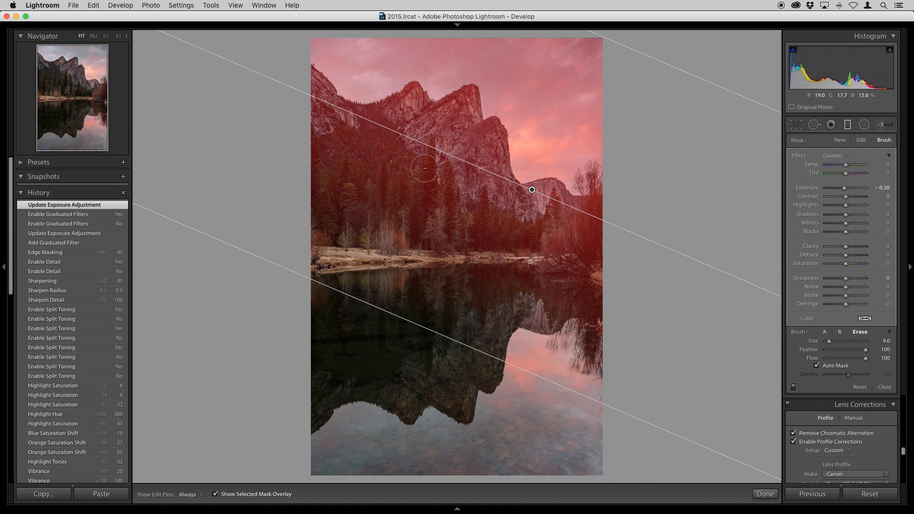
pyautogui.press('h')
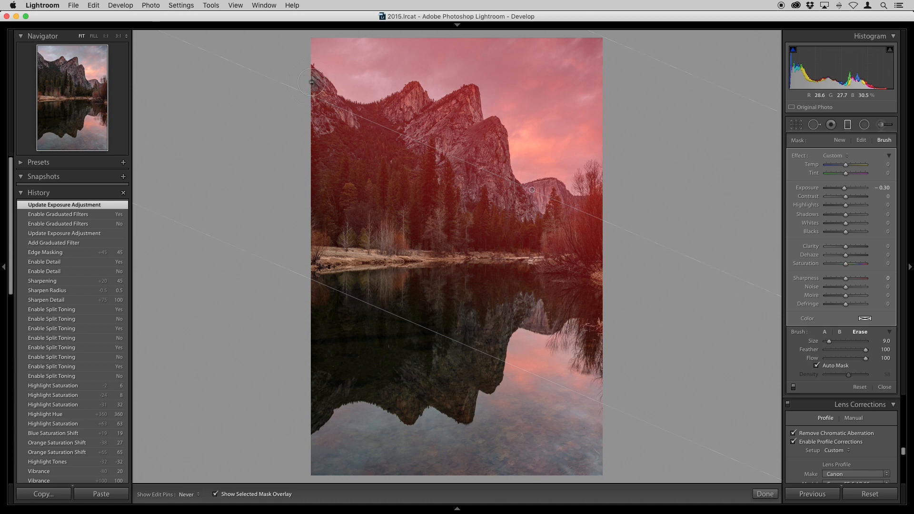
# Erase the graduated filter's mask from the cliffs, forest and bankside shrubs, enlarging the brush to Size 14.0, and hide the mask overlay
pyautogui.moveTo(312, 74)
pyautogui.mouseDown()
pyautogui.moveTo(337, 115)
pyautogui.moveTo(393, 114)
pyautogui.moveTo(395, 103)
pyautogui.moveTo(403, 112)
pyautogui.moveTo(415, 91)
pyautogui.moveTo(435, 121)
pyautogui.moveTo(470, 99)
pyautogui.moveTo(464, 115)
pyautogui.moveTo(471, 96)
pyautogui.moveTo(471, 128)
pyautogui.moveTo(491, 128)
pyautogui.moveTo(493, 138)
pyautogui.moveTo(496, 130)
pyautogui.moveTo(500, 184)
pyautogui.moveTo(519, 194)
pyautogui.moveTo(555, 192)
pyautogui.moveTo(520, 208)
pyautogui.mouseUp()
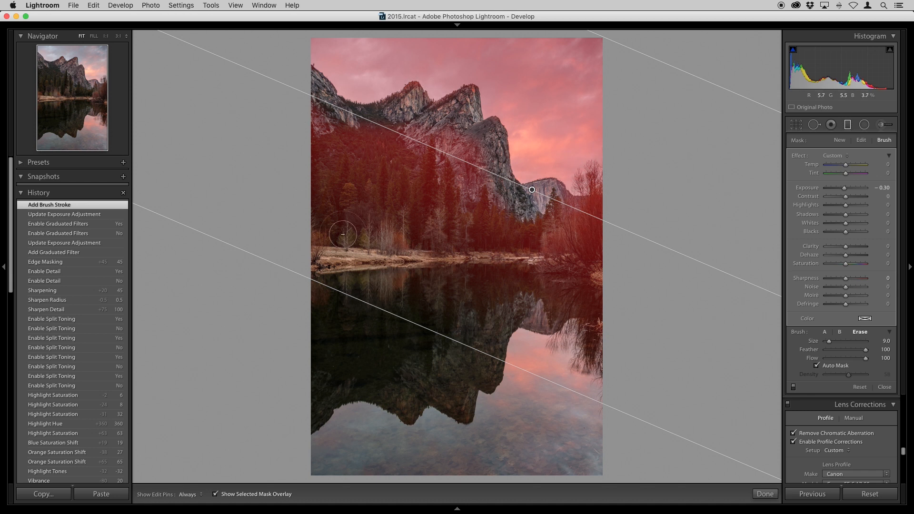
pyautogui.scroll(5, 422, 192)
pyautogui.press('h')
pyautogui.moveTo(336, 156)
pyautogui.mouseDown()
pyautogui.moveTo(313, 126)
pyautogui.moveTo(357, 151)
pyautogui.moveTo(296, 130)
pyautogui.moveTo(377, 156)
pyautogui.moveTo(344, 140)
pyautogui.moveTo(488, 153)
pyautogui.moveTo(407, 137)
pyautogui.moveTo(486, 185)
pyautogui.moveTo(519, 238)
pyautogui.moveTo(426, 175)
pyautogui.moveTo(454, 210)
pyautogui.moveTo(364, 195)
pyautogui.moveTo(455, 210)
pyautogui.moveTo(324, 178)
pyautogui.moveTo(323, 197)
pyautogui.moveTo(366, 237)
pyautogui.moveTo(295, 192)
pyautogui.moveTo(488, 256)
pyautogui.moveTo(560, 241)
pyautogui.moveTo(589, 246)
pyautogui.moveTo(547, 228)
pyautogui.moveTo(592, 237)
pyautogui.moveTo(562, 223)
pyautogui.moveTo(601, 222)
pyautogui.moveTo(560, 227)
pyautogui.moveTo(590, 221)
pyautogui.moveTo(565, 258)
pyautogui.moveTo(484, 267)
pyautogui.moveTo(602, 283)
pyautogui.moveTo(532, 292)
pyautogui.moveTo(518, 275)
pyautogui.moveTo(497, 275)
pyautogui.moveTo(393, 286)
pyautogui.moveTo(471, 297)
pyautogui.mouseUp()
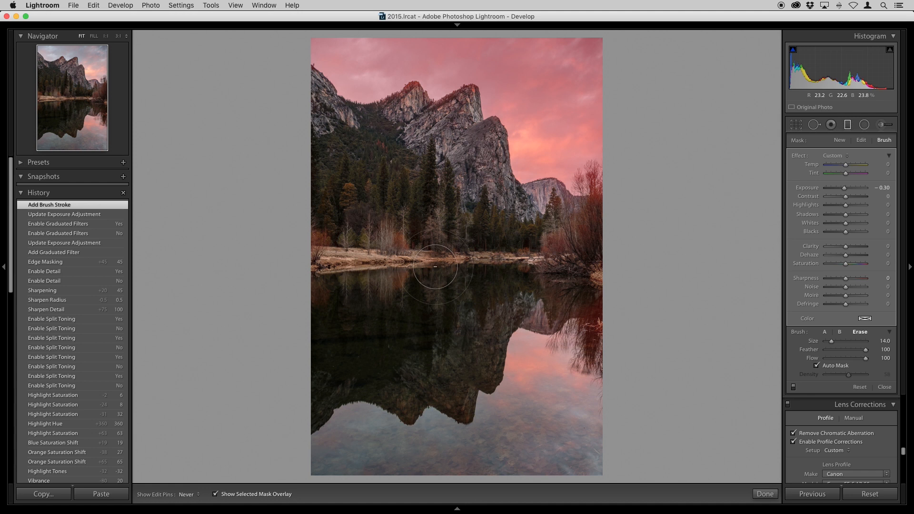
pyautogui.moveTo(590, 288); pyautogui.dragTo(581, 265)
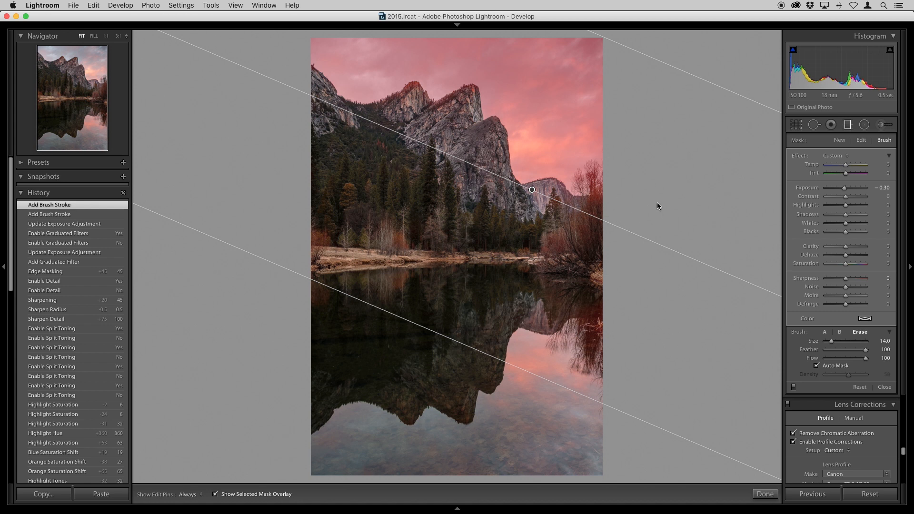
pyautogui.press('o')
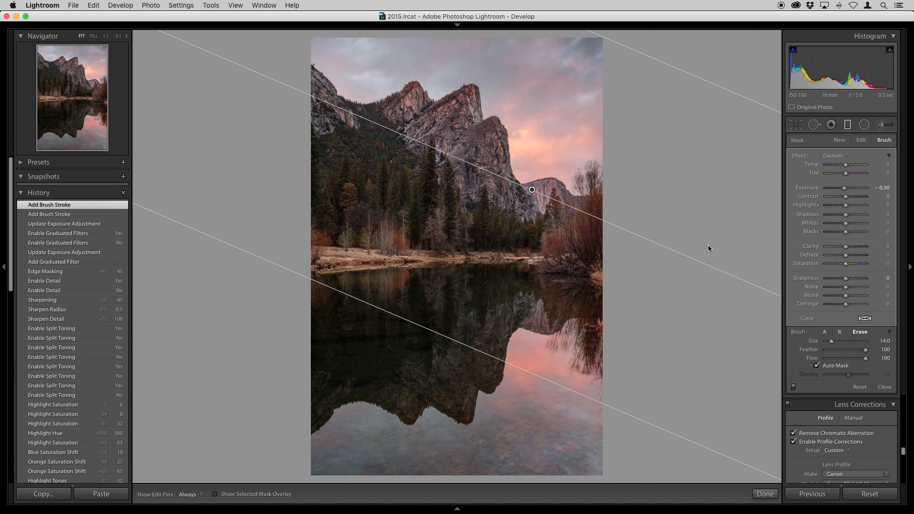
# Compare the graduated filter's Exposure at 0 and -0.30, keep -0.30 and close the filter tool
pyautogui.click(884, 188)
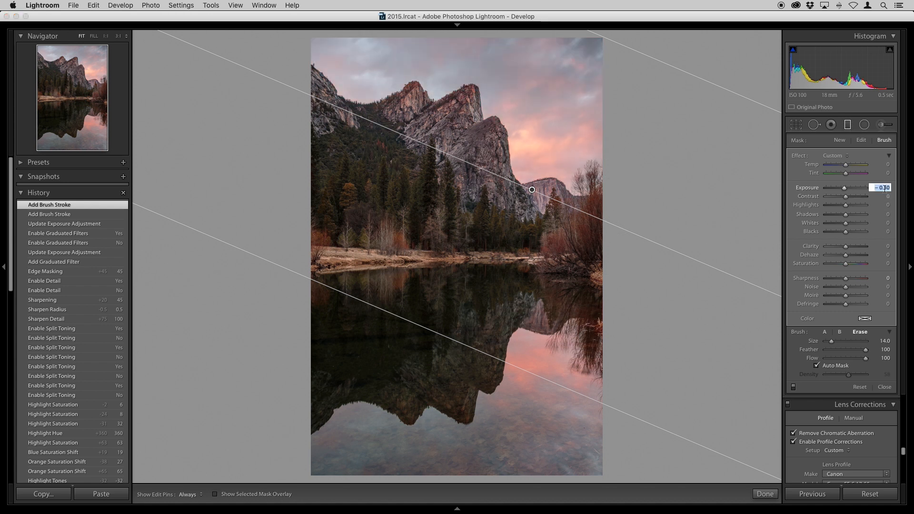
pyautogui.write('0')
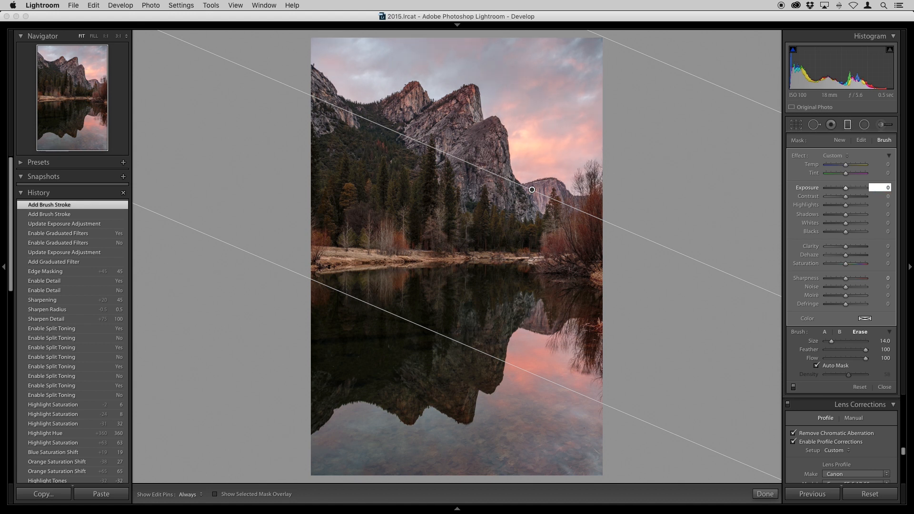
pyautogui.press('super+z')
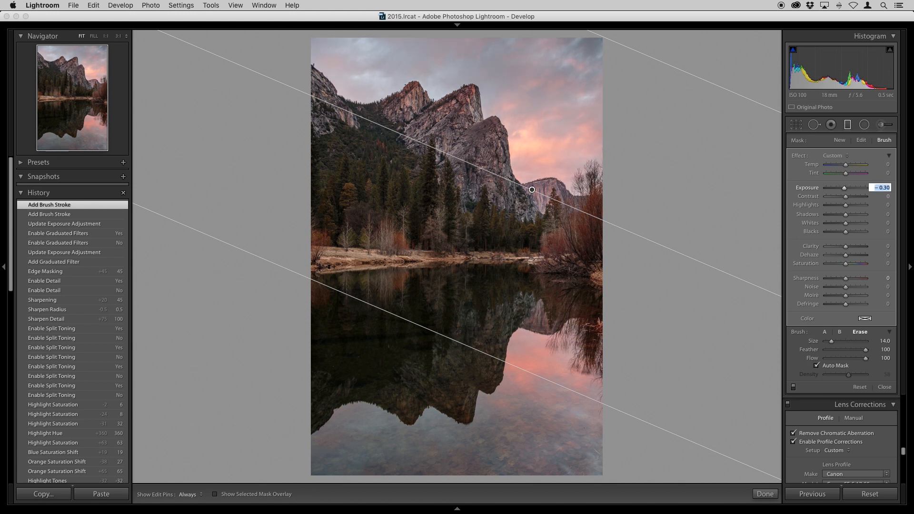
pyautogui.press('shift+super+z')
pyautogui.press('super+z')
pyautogui.press('shift+super+z')
pyautogui.press('super+z')
pyautogui.press('Return')
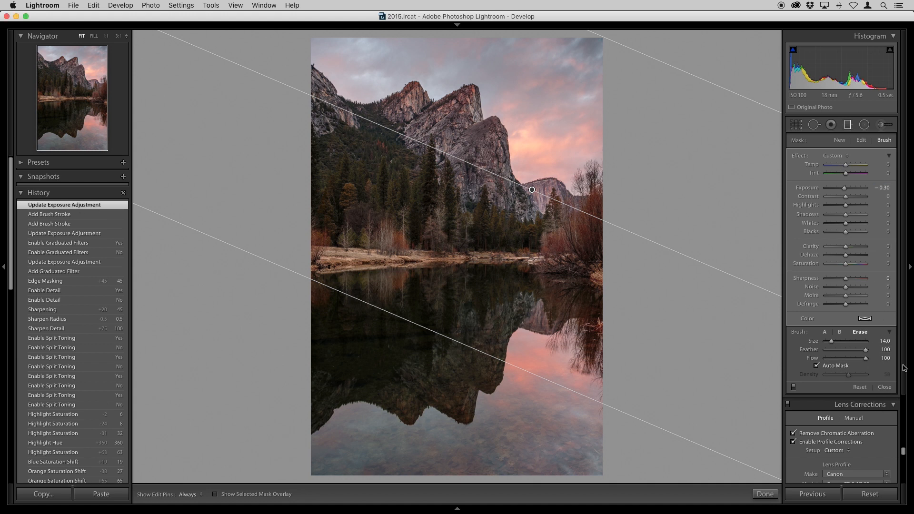
pyautogui.click(885, 388)
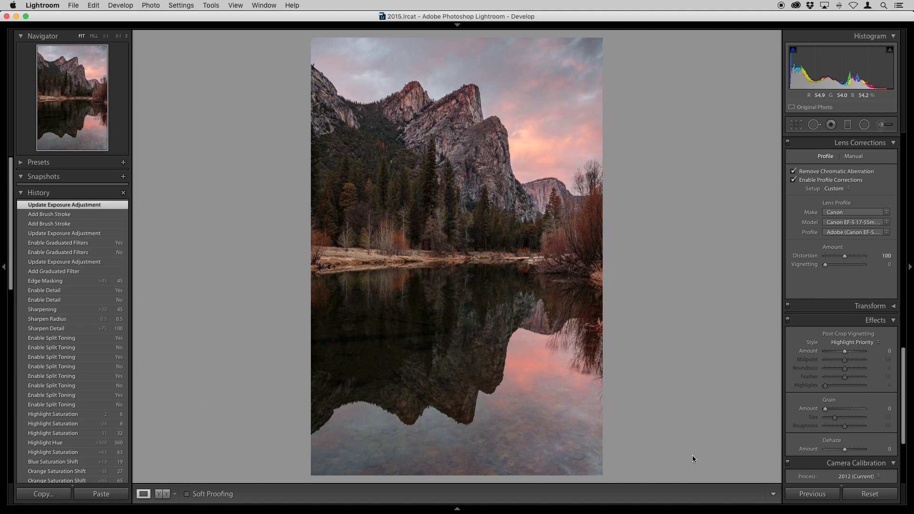
# Add a second graduated filter with Exposure 0, running diagonally from the photo's lower-right corner up to the central cliff
pyautogui.click(848, 126)
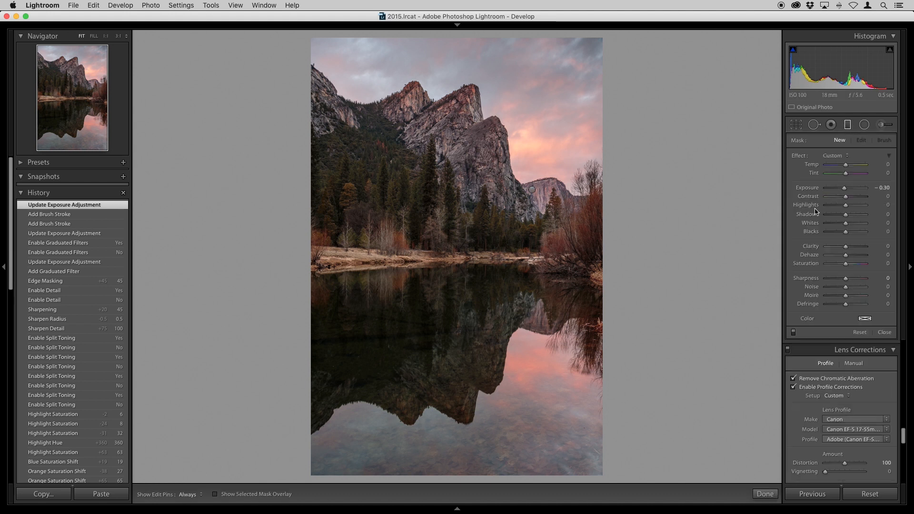
pyautogui.click(883, 189)
pyautogui.write('0')
pyautogui.press('Return')
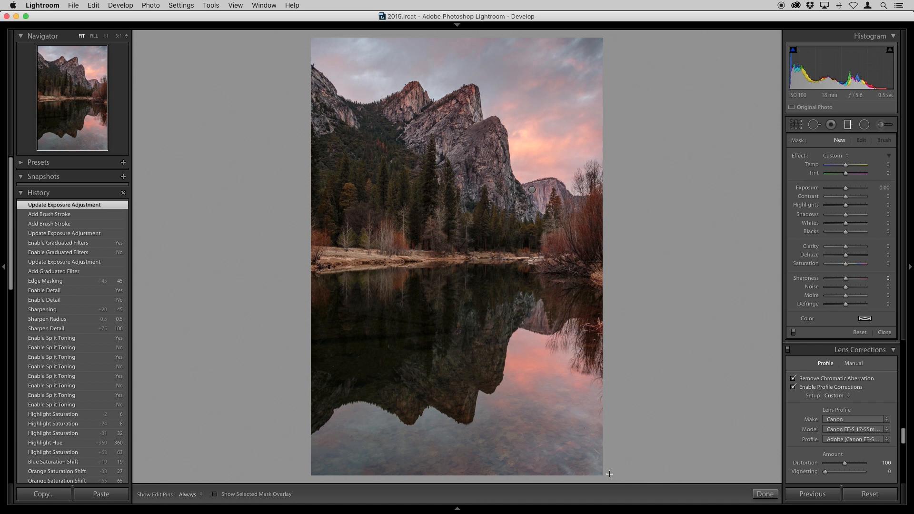
pyautogui.moveTo(606, 475); pyautogui.dragTo(486, 172)
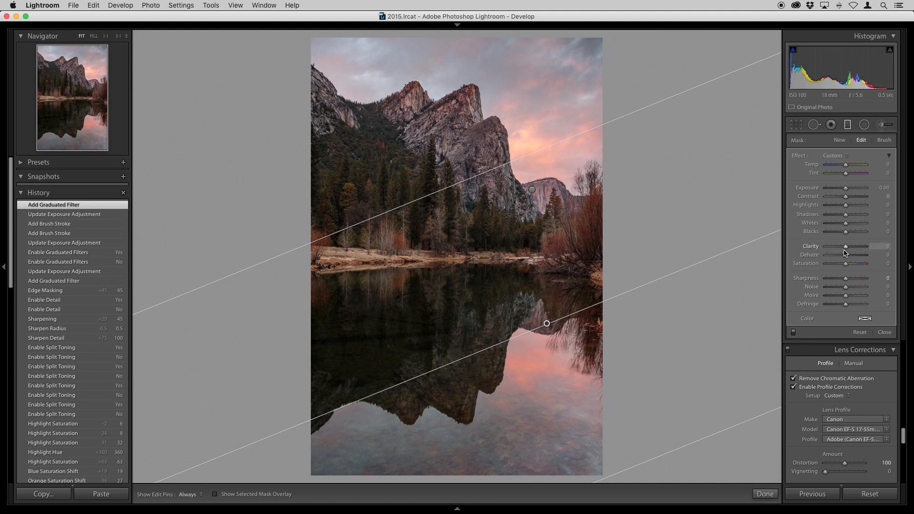
# Try Clarity 94 on the second graduated filter and compare it with Clarity 0
pyautogui.moveTo(846, 251); pyautogui.dragTo(865, 251)
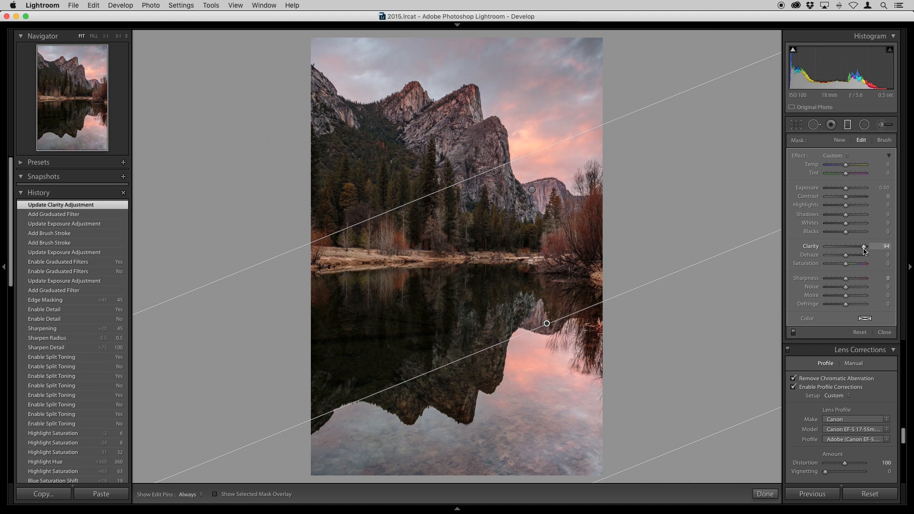
pyautogui.click(879, 246)
pyautogui.write('0')
pyautogui.press('super+z')
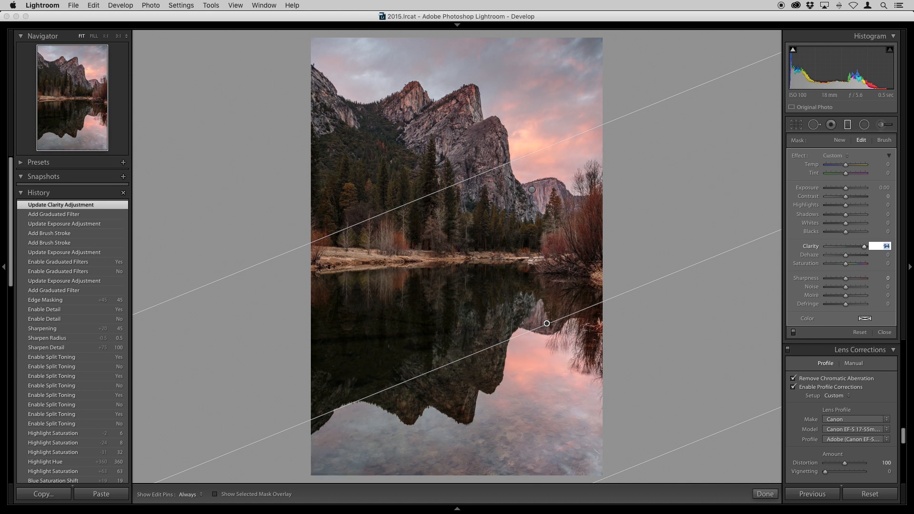
pyautogui.press('super+shift+z')
pyautogui.press('super+z')
pyautogui.press('super+shift+z')
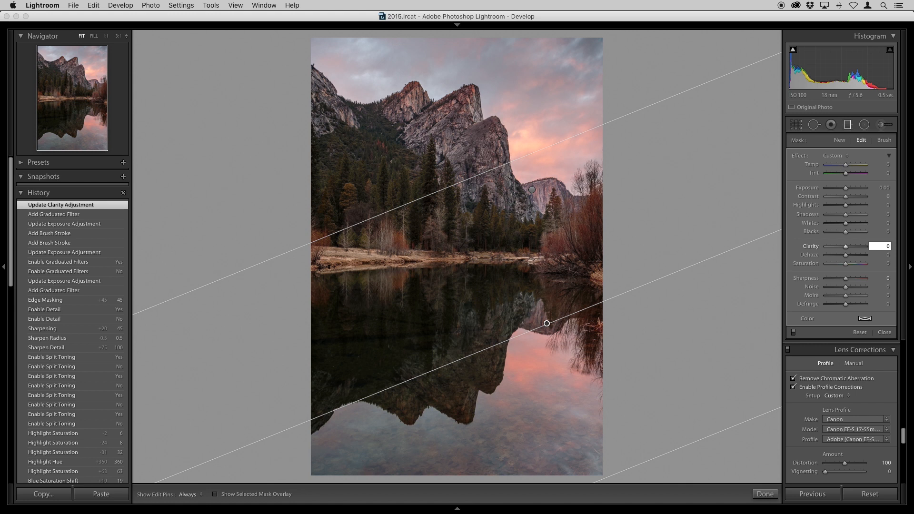
# Set the second graduated filter's Clarity to 75 and its Exposure to -0.50
pyautogui.write('75')
pyautogui.press('Return')
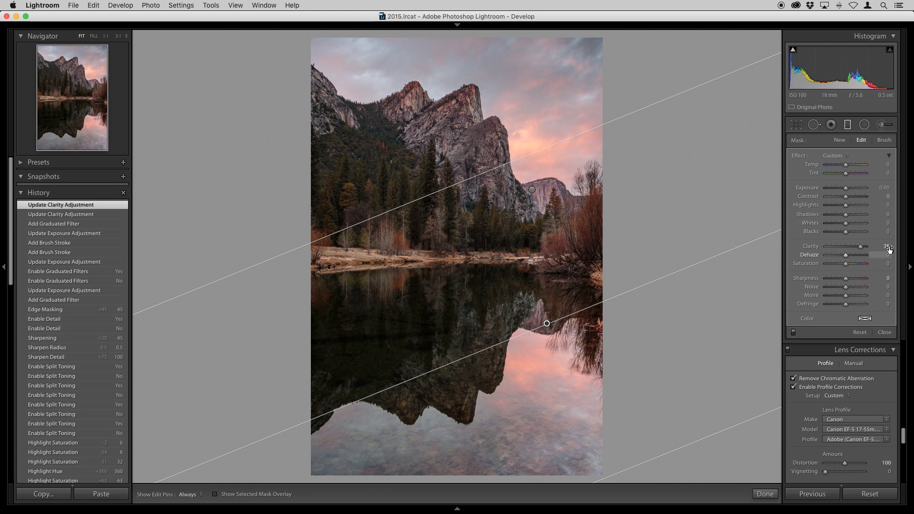
pyautogui.click(884, 189)
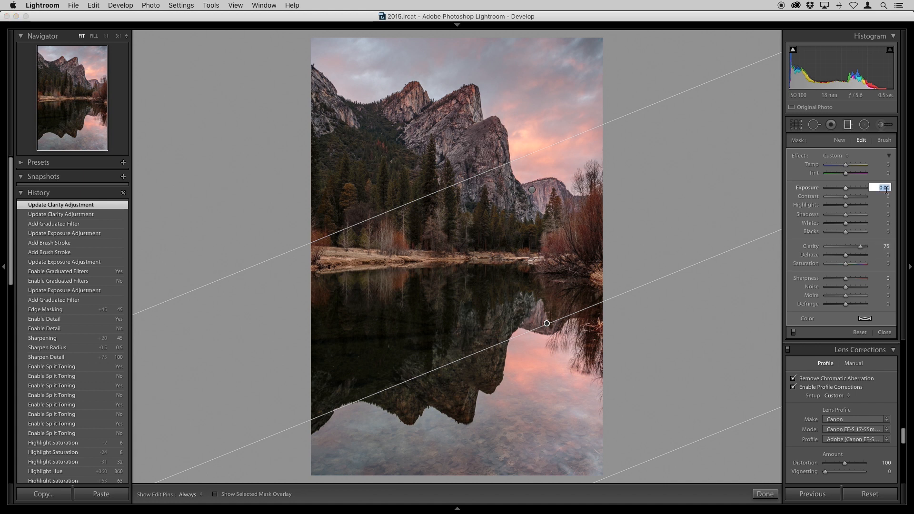
pyautogui.write('-')
pyautogui.write('.5')
pyautogui.press('Return')
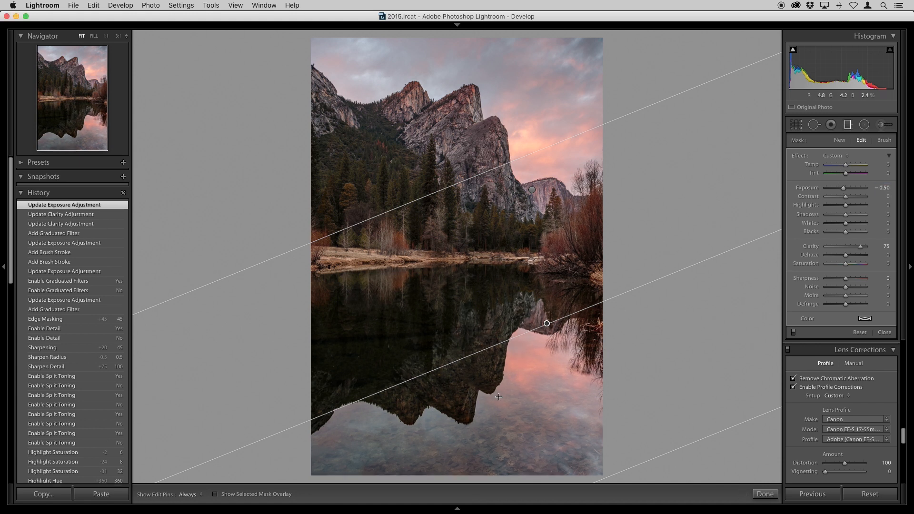
# Compare the photo repeatedly with the graduated filters disabled and enabled, leave them enabled and close the filter tool
pyautogui.click(794, 332)
pyautogui.click(794, 332)
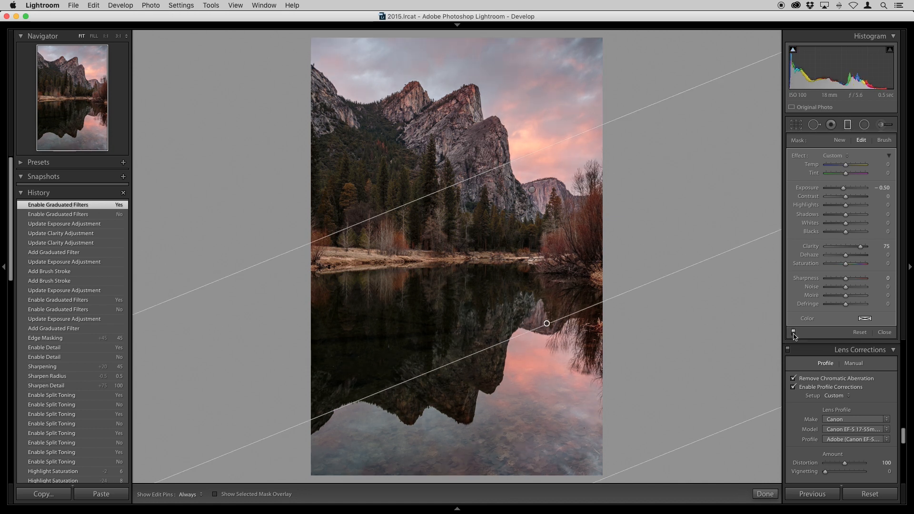
pyautogui.click(794, 335)
pyautogui.click(794, 335)
pyautogui.click(794, 334)
pyautogui.click(794, 334)
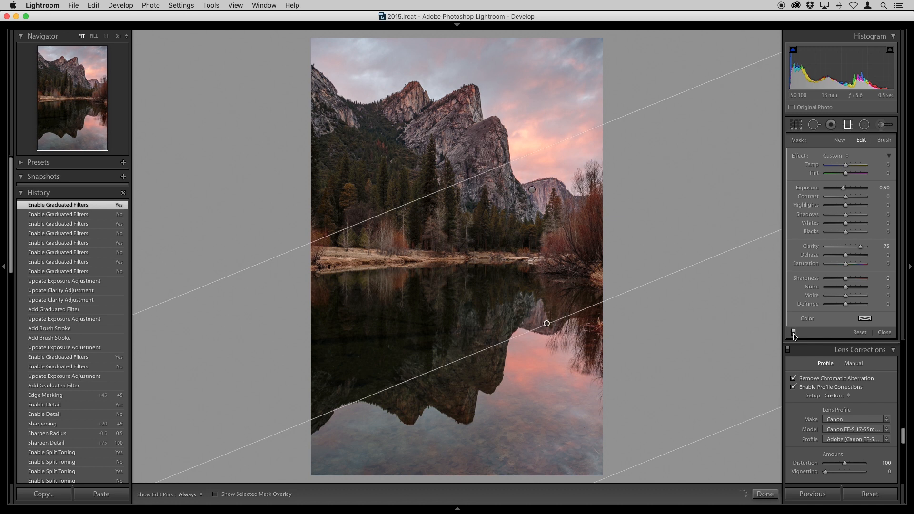
pyautogui.click(794, 334)
pyautogui.click(794, 335)
pyautogui.click(794, 335)
pyautogui.click(794, 334)
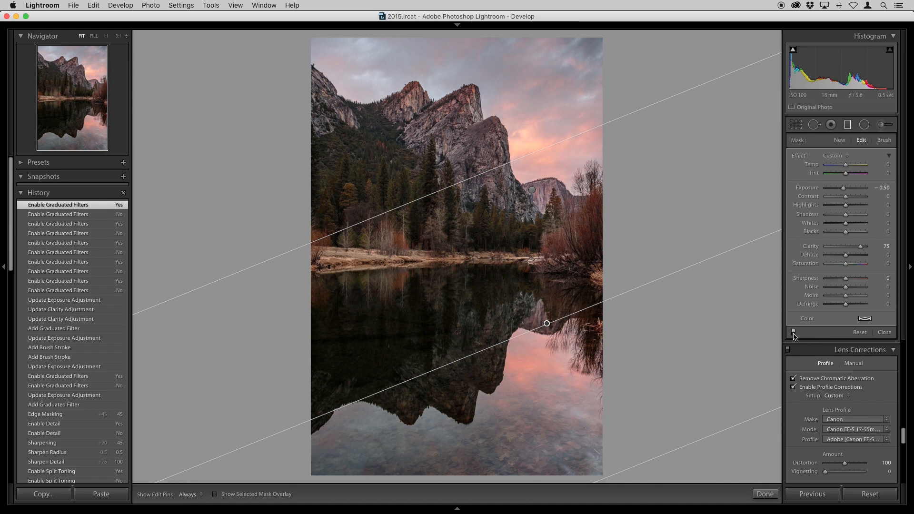
pyautogui.click(794, 334)
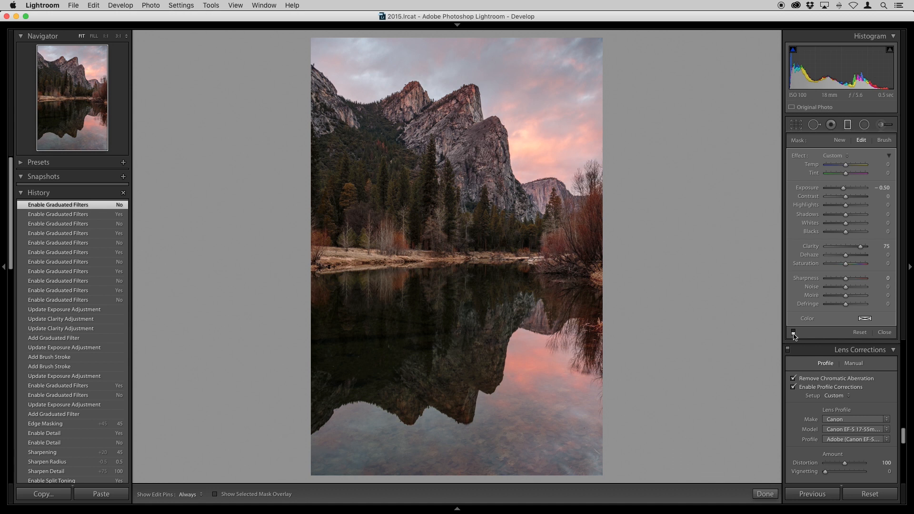
pyautogui.click(794, 333)
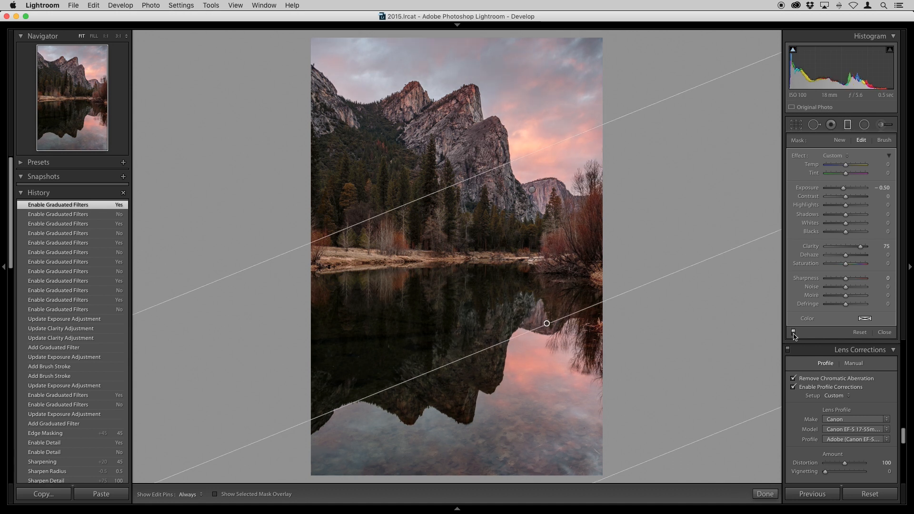
pyautogui.click(794, 333)
pyautogui.click(794, 334)
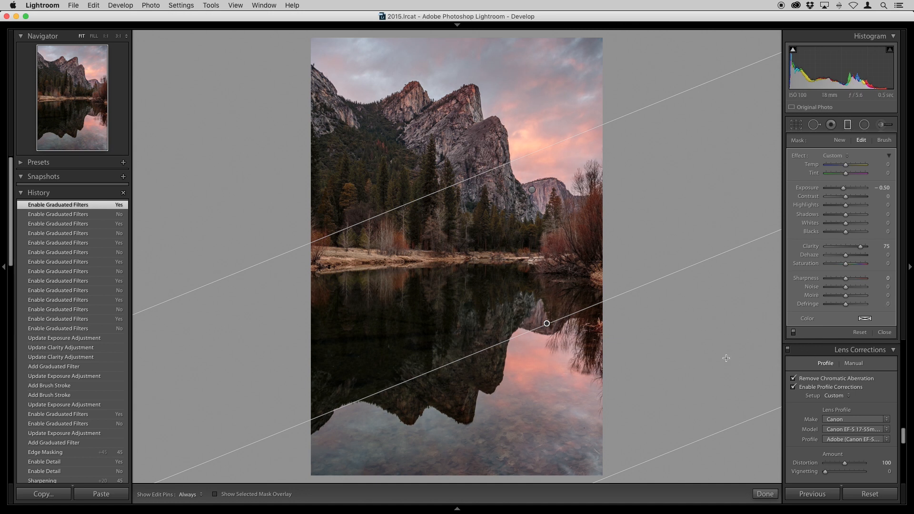
pyautogui.click(884, 333)
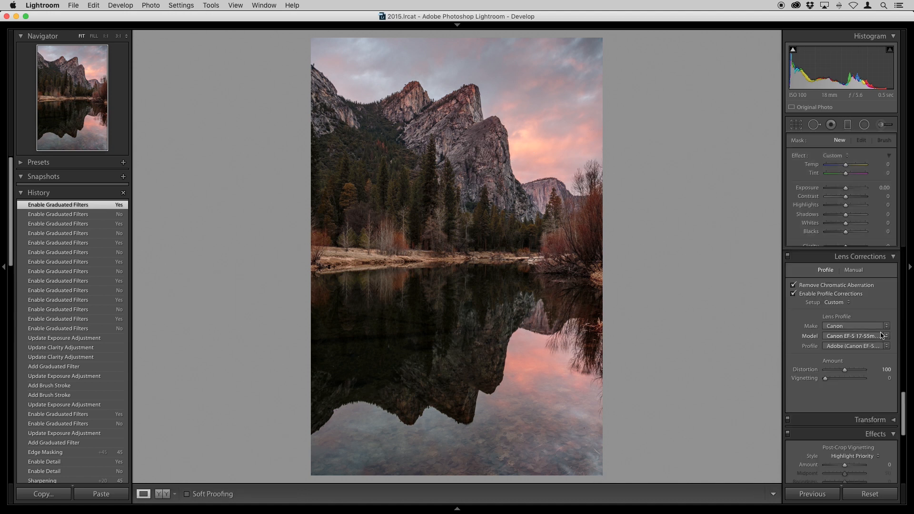
# Inspect the reflected peaks at full size, and compare the whole photo with the graduated filters off and on
pyautogui.click(481, 395)
pyautogui.moveTo(480, 393); pyautogui.dragTo(490, 251)
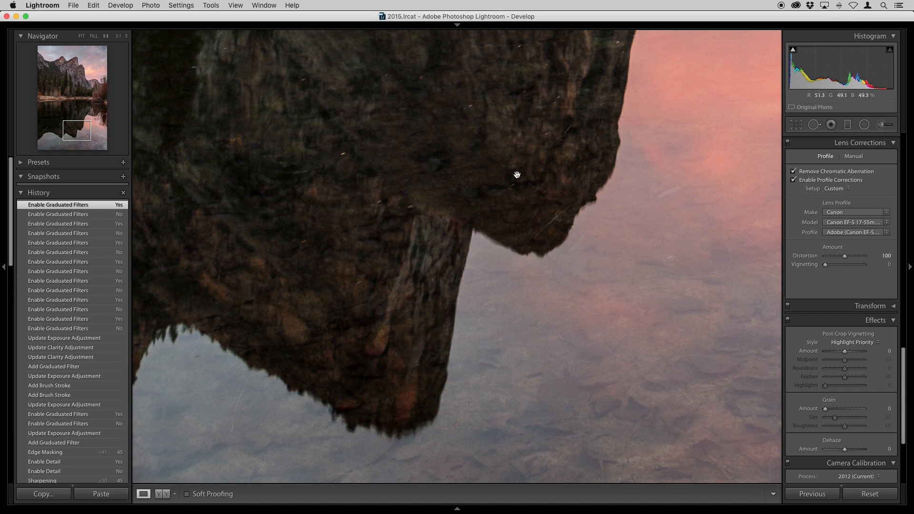
pyautogui.click(472, 368)
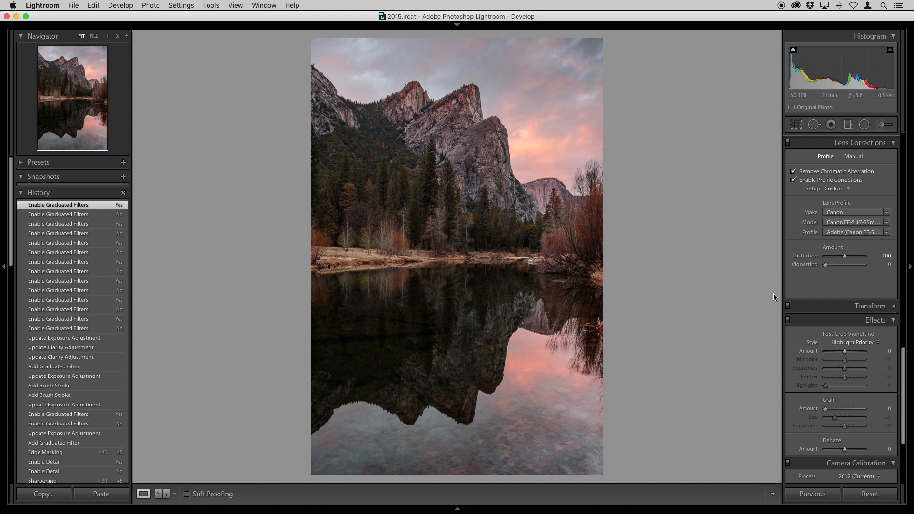
pyautogui.press('super+z')
pyautogui.press('super+shift+z')
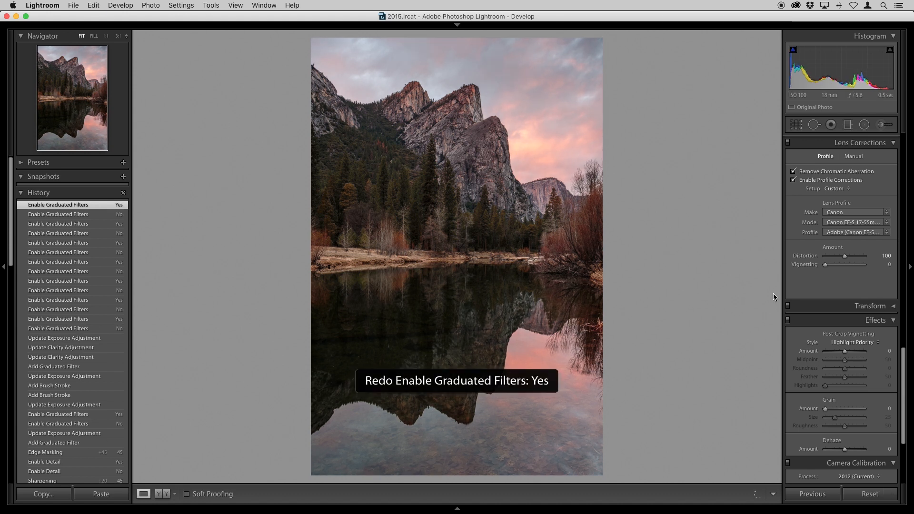
pyautogui.press('super+z')
pyautogui.press('super+shift+z')
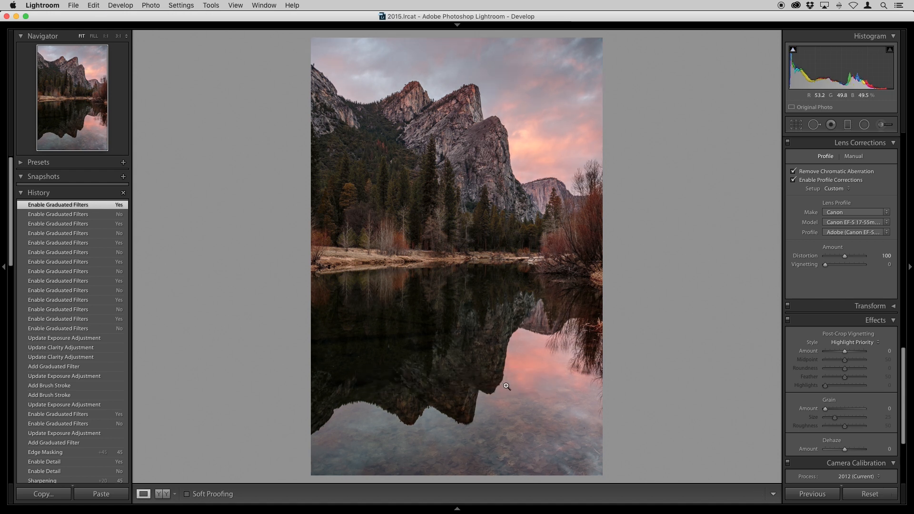
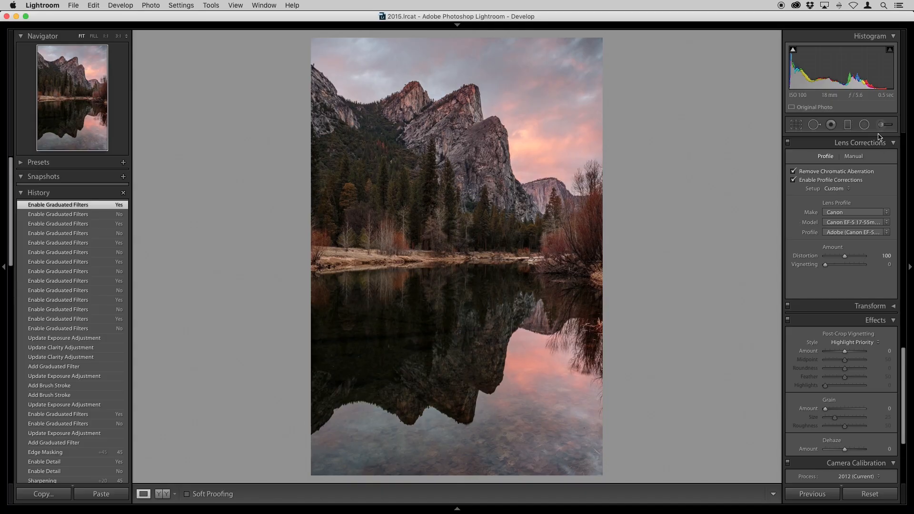
# Prepare a new Adjustment Brush over the bright clouds beside the peak, with Size 15 and Flow 53
pyautogui.click(532, 145)
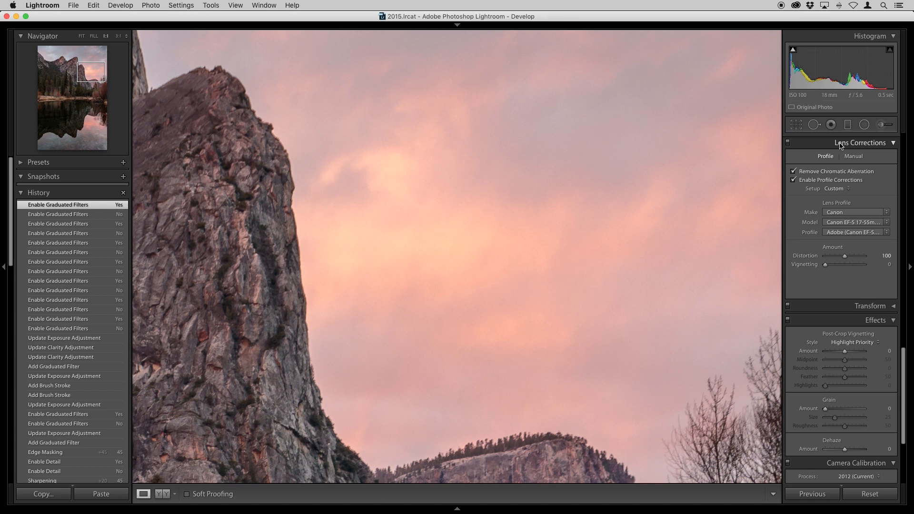
pyautogui.click(884, 126)
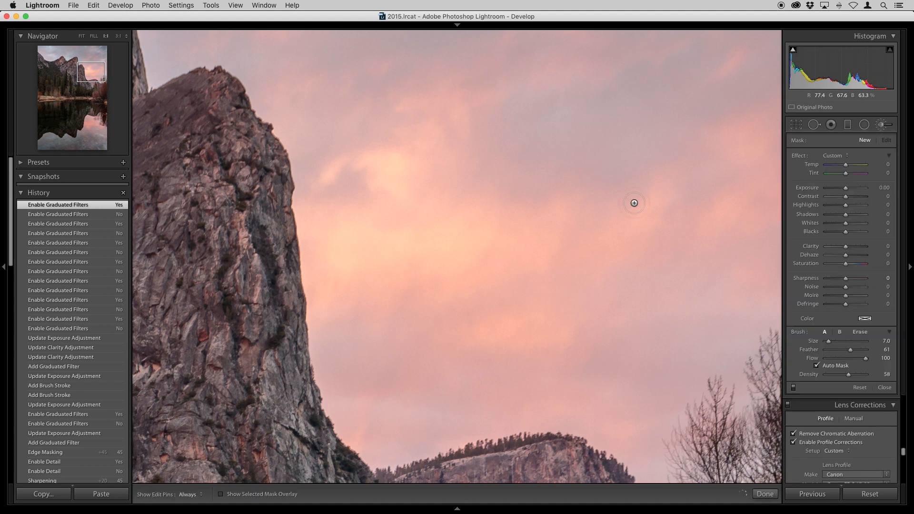
pyautogui.press(']')
pyautogui.press(']')
pyautogui.press(']')
pyautogui.press(']')
pyautogui.press(']')
pyautogui.press(']')
pyautogui.press(']')
pyautogui.press(']')
pyautogui.press(']')
pyautogui.press('[')
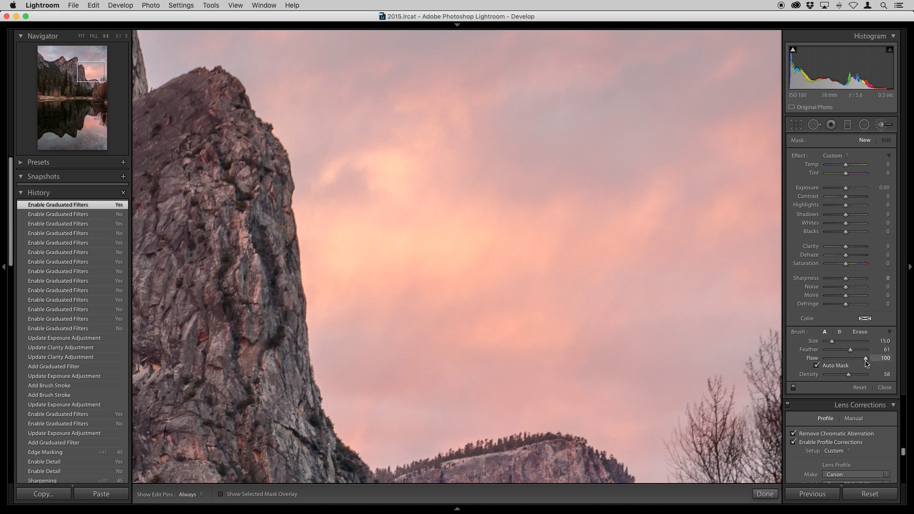
pyautogui.moveTo(867, 364); pyautogui.dragTo(848, 364)
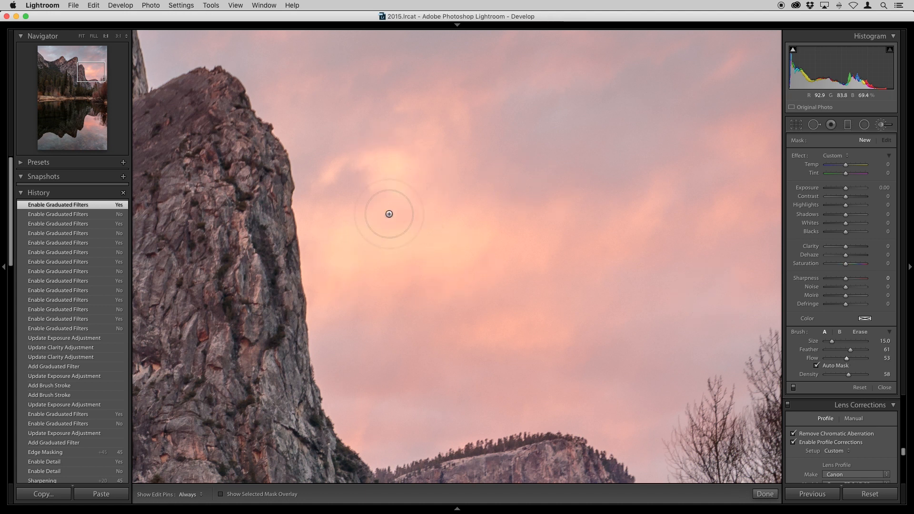
# Set the brush's Exposure to -0.20 and paint over the brightest yellow cloud beside the peak
pyautogui.click(884, 188)
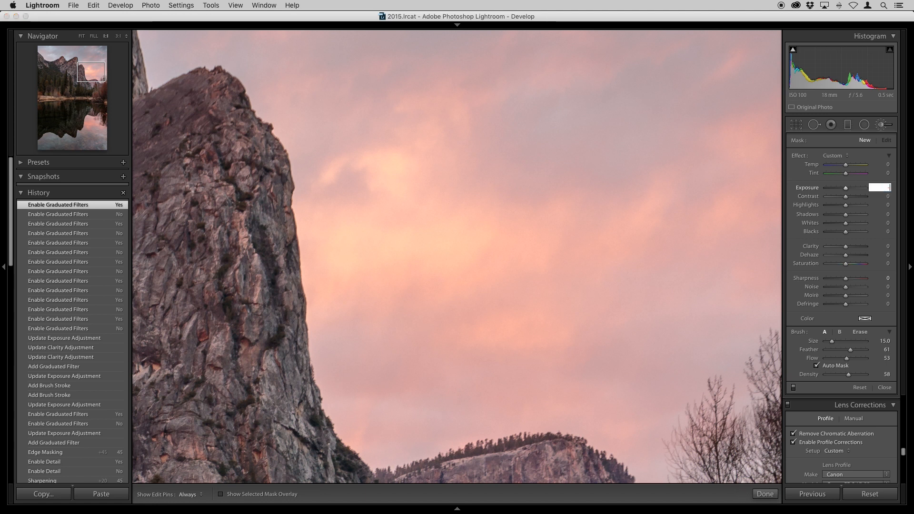
pyautogui.press('Return')
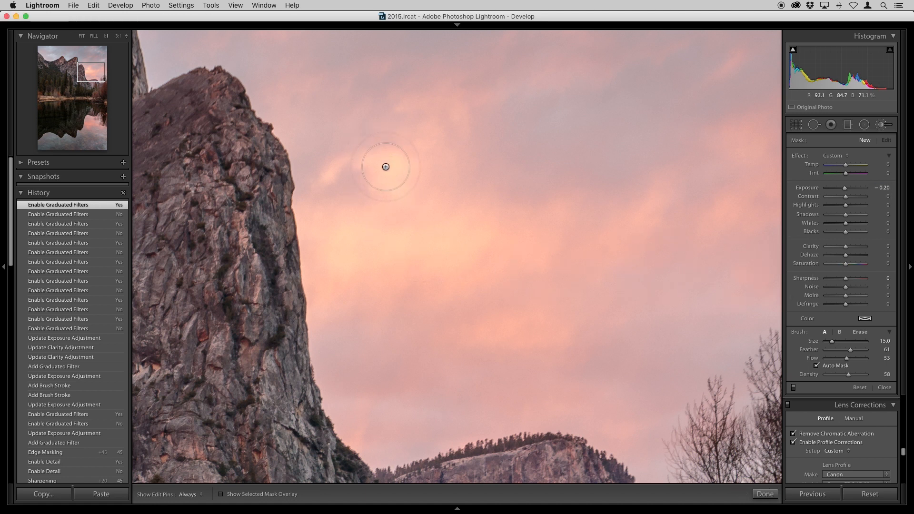
pyautogui.press('h')
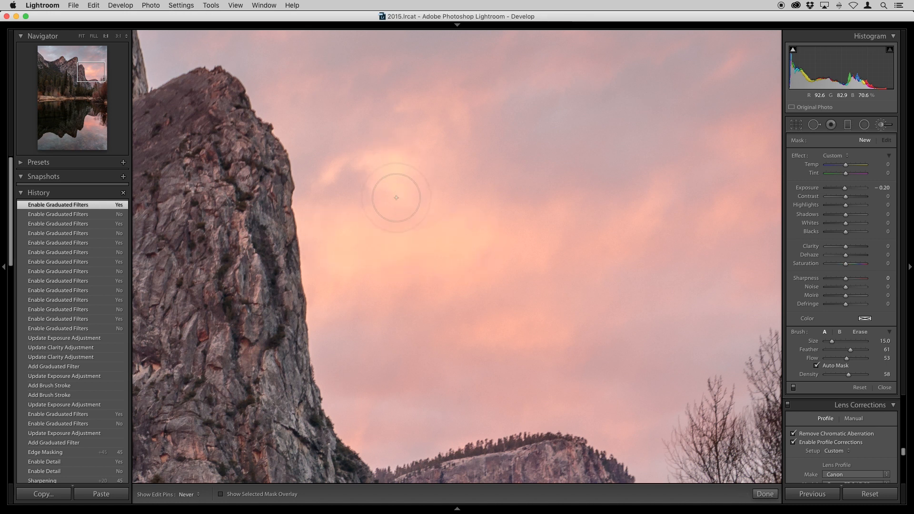
pyautogui.moveTo(476, 239); pyautogui.dragTo(496, 245)
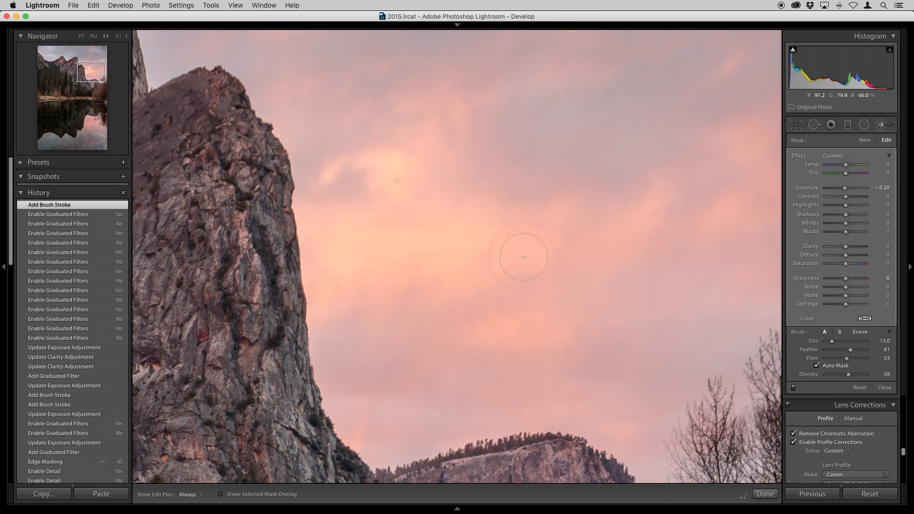
# Set the Exposure of the painted bright-cloud adjustment to -0.30
pyautogui.click(884, 188)
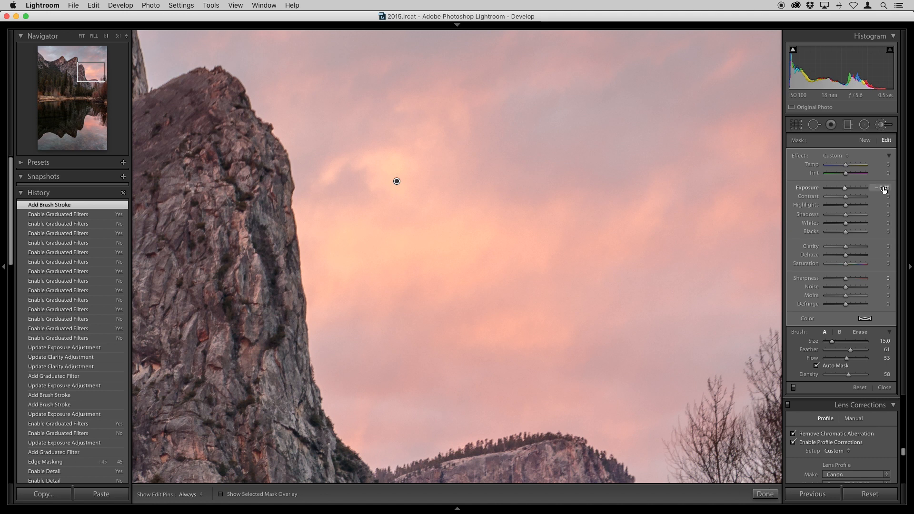
pyautogui.press('BackSpace')
pyautogui.write('-.5')
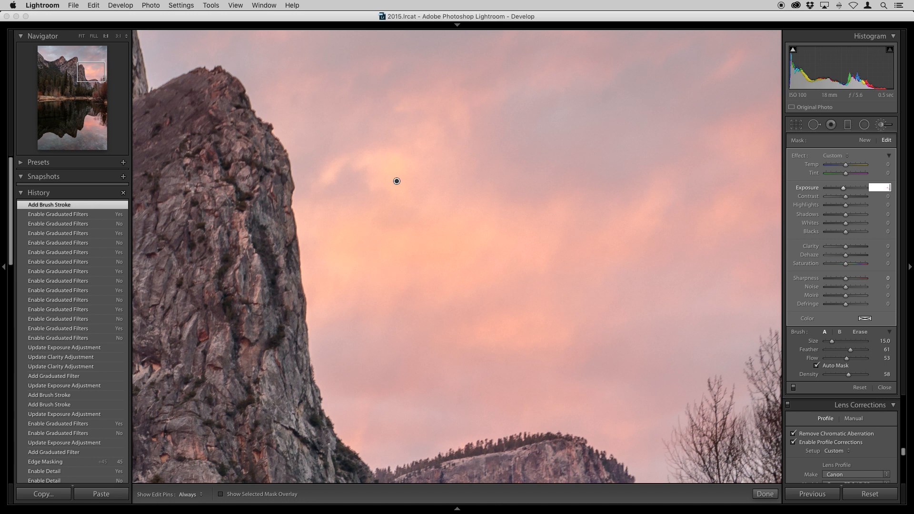
pyautogui.press('Return')
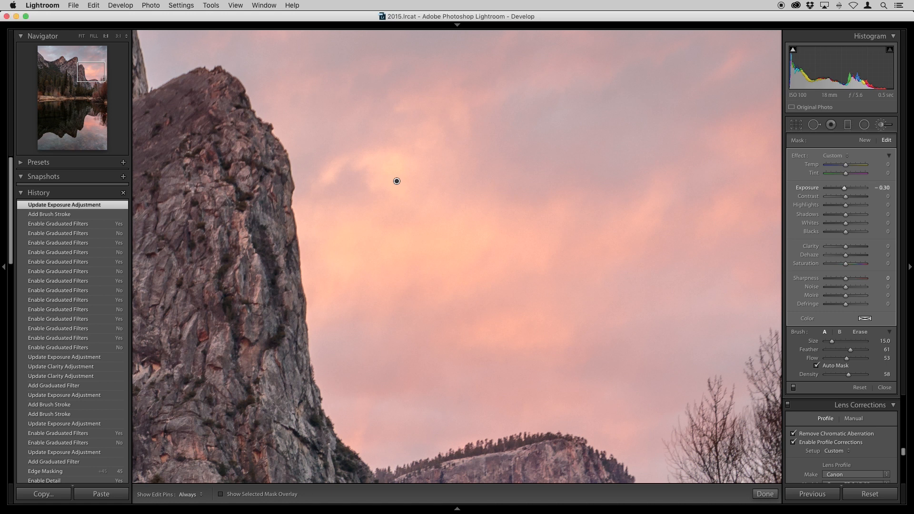
# Compare the clouds with the brush adjustments disabled and enabled, leave them enabled and close the brush tool
pyautogui.click(794, 387)
pyautogui.click(793, 387)
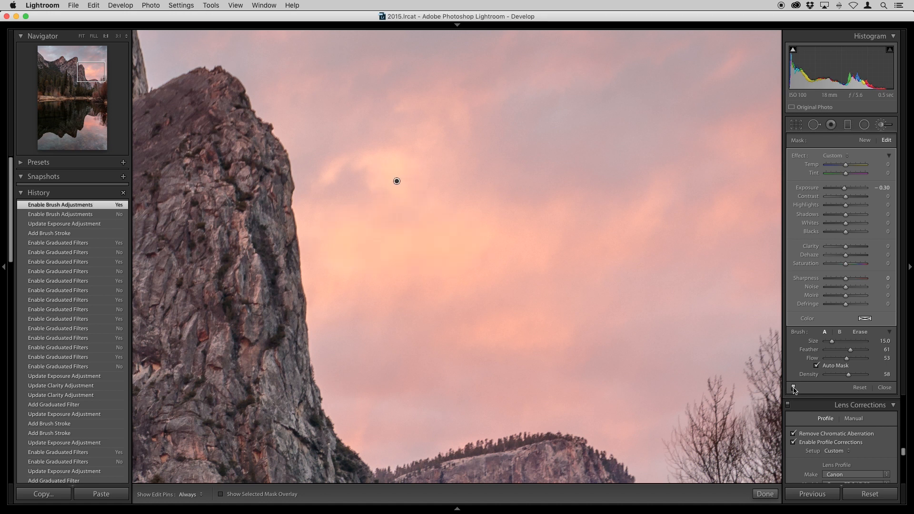
pyautogui.click(794, 388)
pyautogui.click(793, 387)
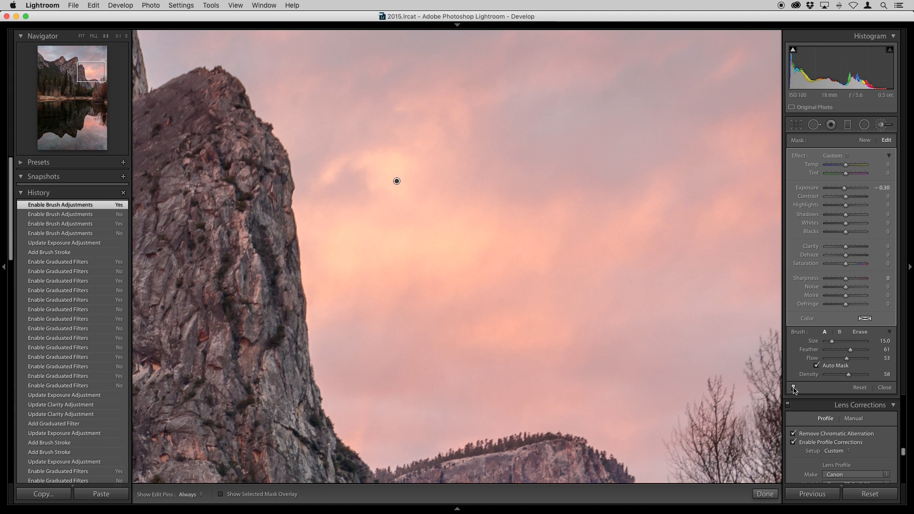
pyautogui.click(884, 388)
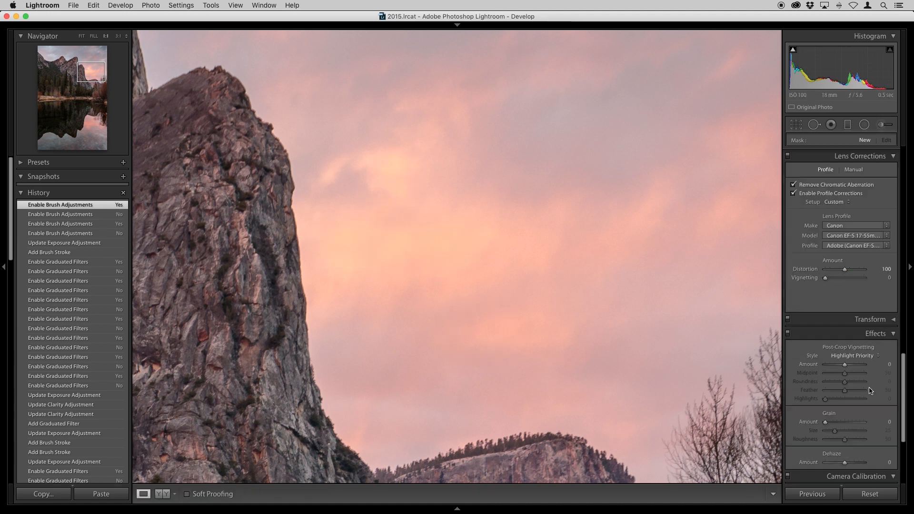
# Start a second Adjustment Brush mask at 1:2 view with brush Size 11, and paint the first strokes across the upper sky
pyautogui.click(570, 291)
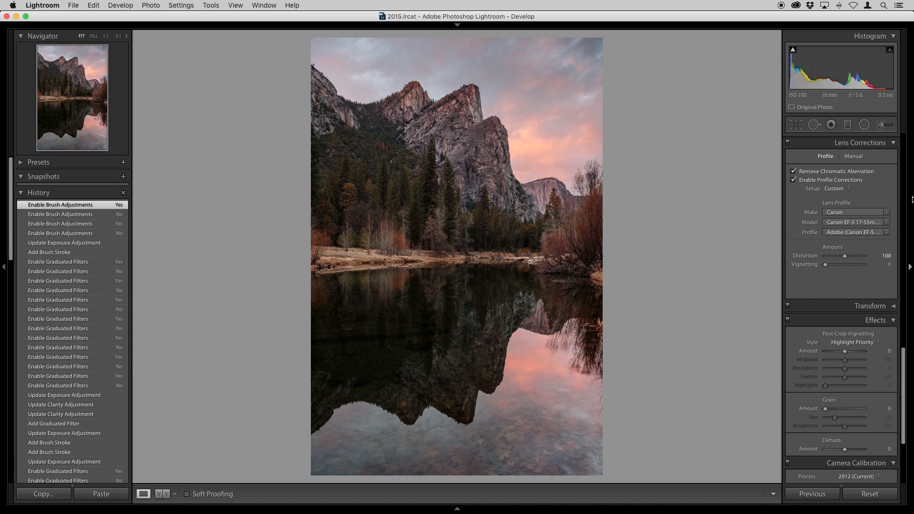
pyautogui.click(880, 126)
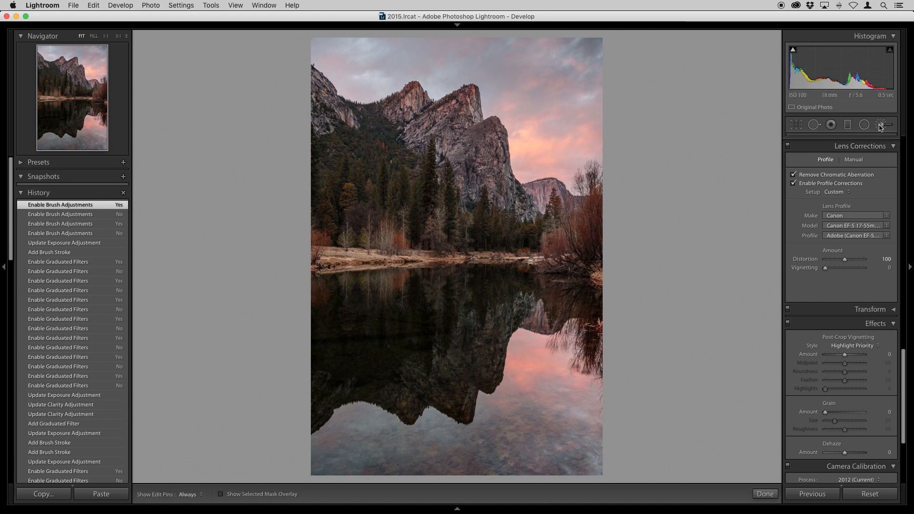
pyautogui.click(539, 139)
pyautogui.moveTo(537, 138); pyautogui.dragTo(360, 258)
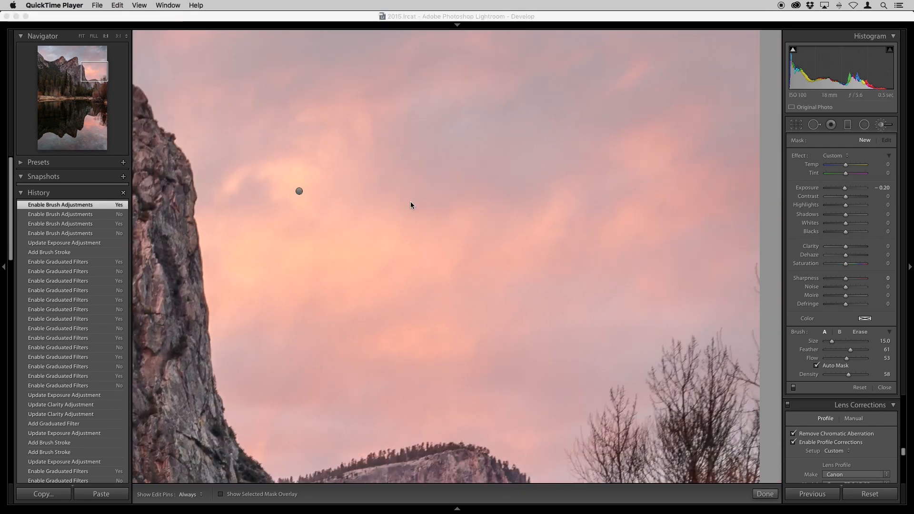
pyautogui.click(124, 36)
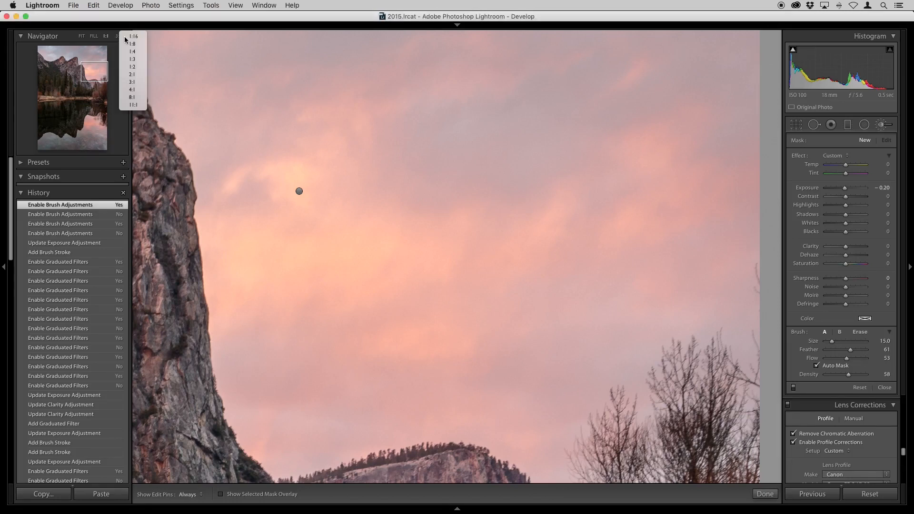
pyautogui.click(133, 66)
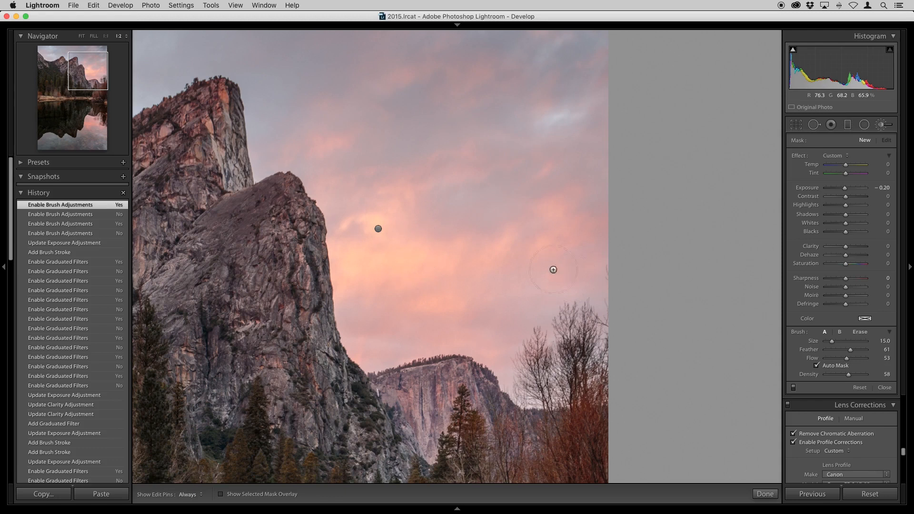
pyautogui.moveTo(387, 161); pyautogui.dragTo(458, 250)
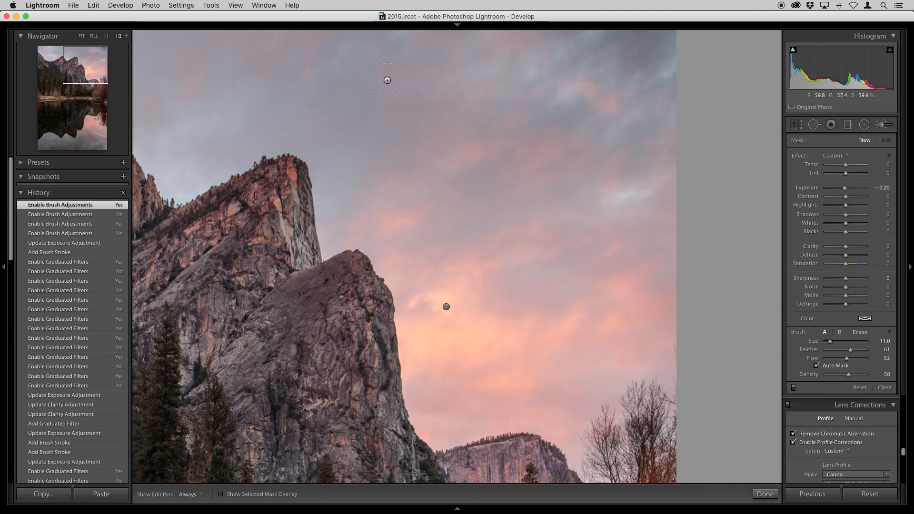
pyautogui.press('h')
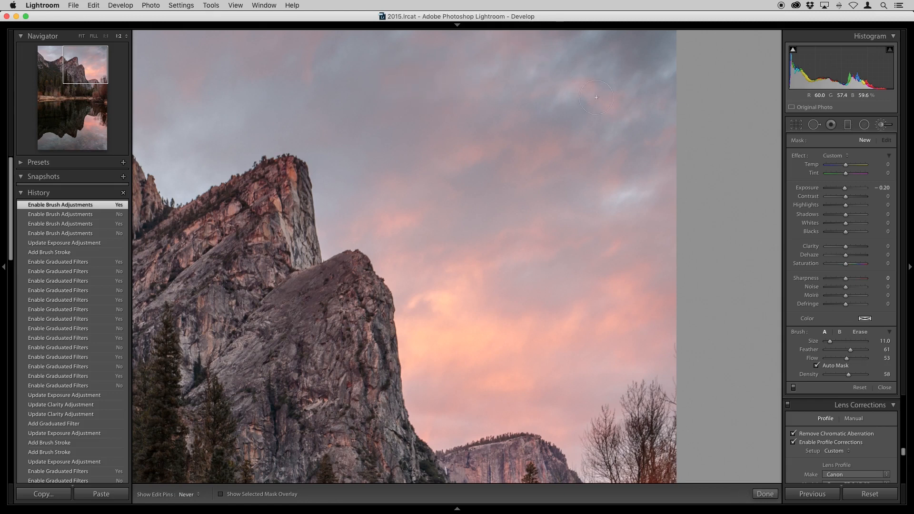
pyautogui.click(601, 121)
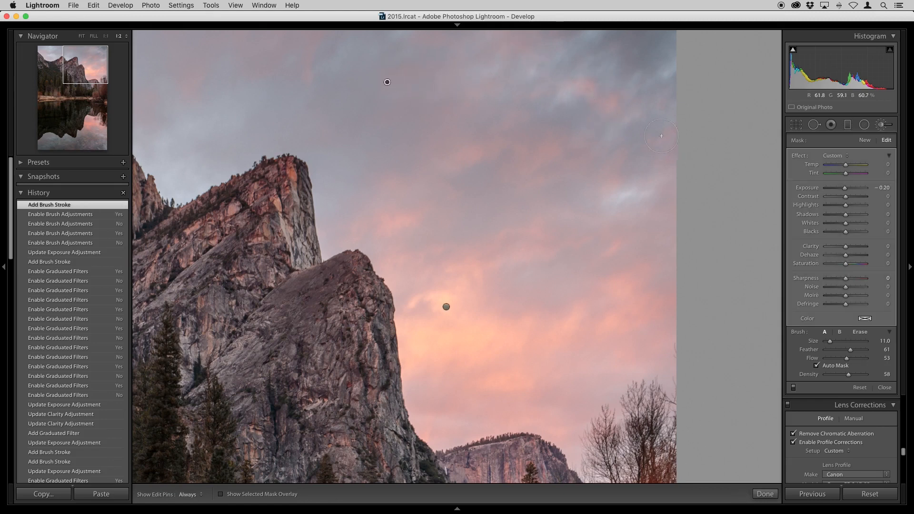
# Extend the second brush mask over the remaining pink and orange cloud streaks down toward the distant mountain
pyautogui.moveTo(658, 160); pyautogui.dragTo(609, 180)
pyautogui.press('h')
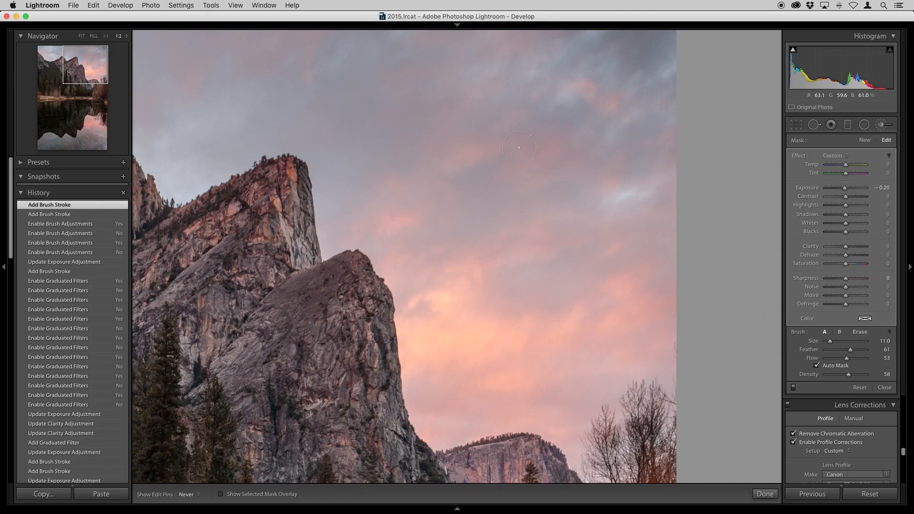
pyautogui.moveTo(466, 108)
pyautogui.mouseDown()
pyautogui.moveTo(393, 190)
pyautogui.moveTo(386, 225)
pyautogui.moveTo(524, 242)
pyautogui.mouseUp()
pyautogui.press('h')
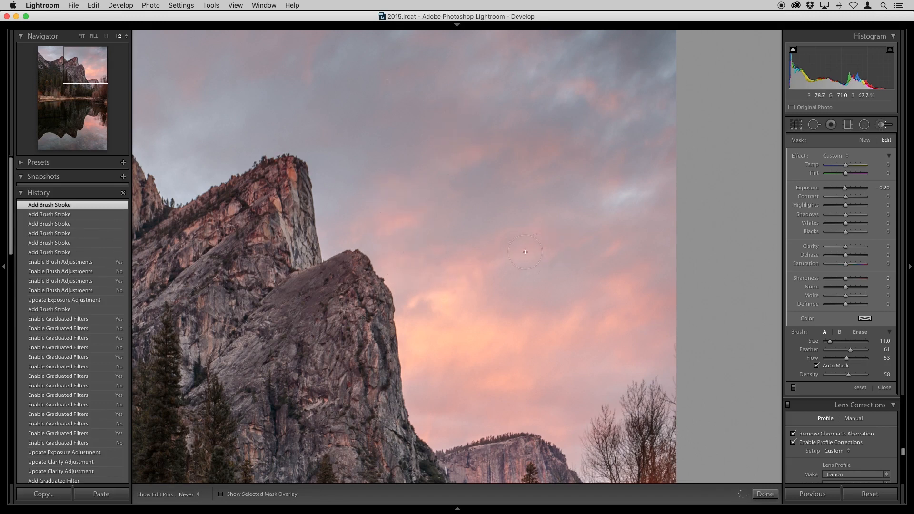
pyautogui.moveTo(613, 251); pyautogui.dragTo(631, 274)
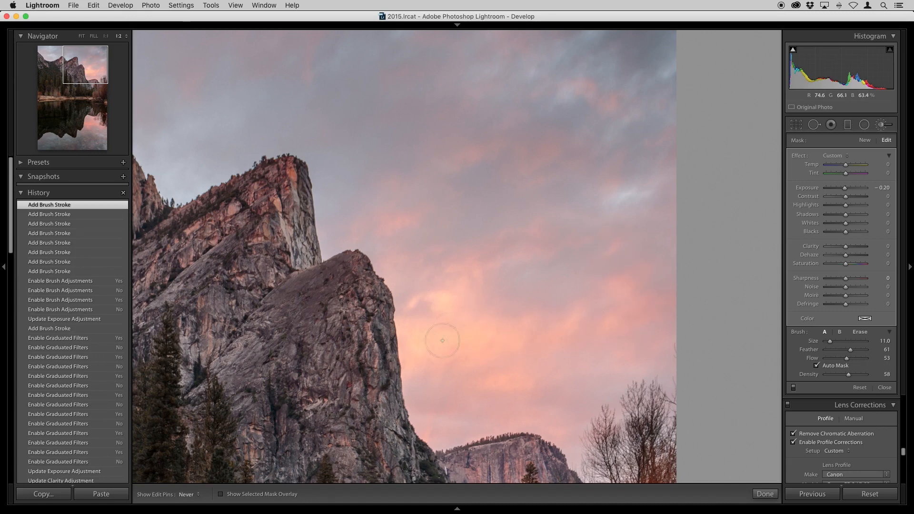
pyautogui.moveTo(487, 372); pyautogui.dragTo(533, 382)
pyautogui.press('h')
pyautogui.moveTo(635, 341); pyautogui.dragTo(638, 337)
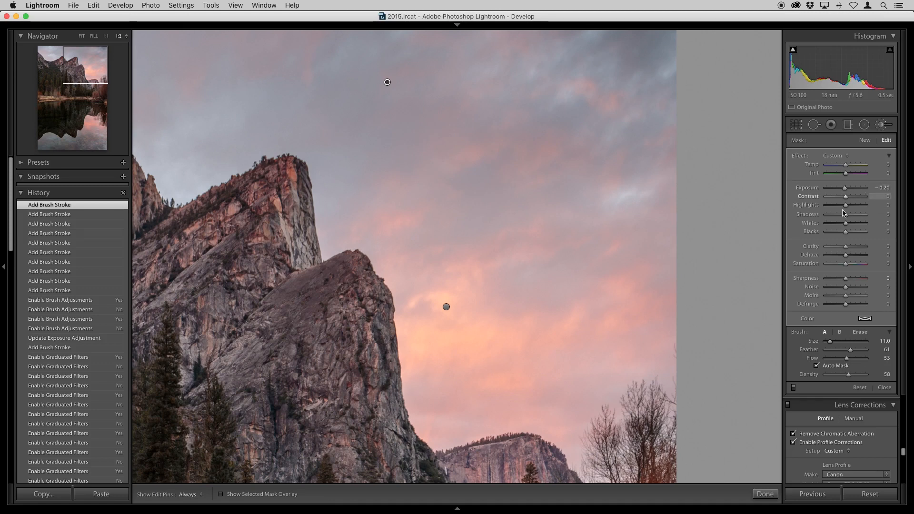
# Set the second brush adjustment's Exposure to -0.10 and its Clarity to 100
pyautogui.click(883, 188)
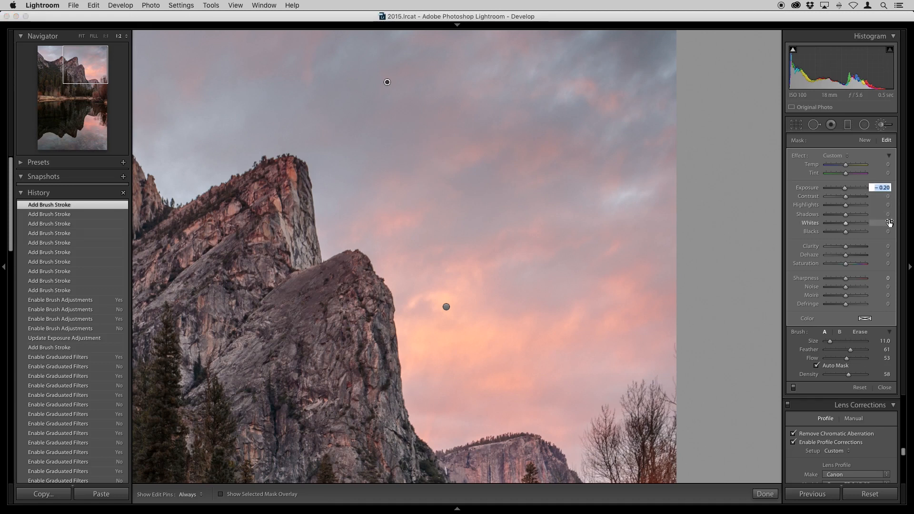
pyautogui.write('-.1')
pyautogui.press('Return')
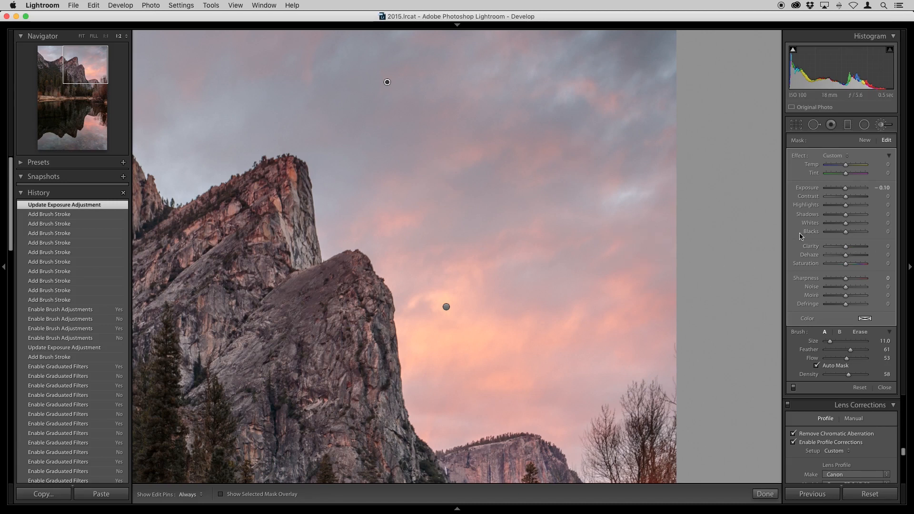
pyautogui.moveTo(848, 251)
pyautogui.mouseDown()
pyautogui.moveTo(879, 253)
pyautogui.moveTo(841, 253)
pyautogui.moveTo(880, 254)
pyautogui.moveTo(862, 254)
pyautogui.mouseUp()
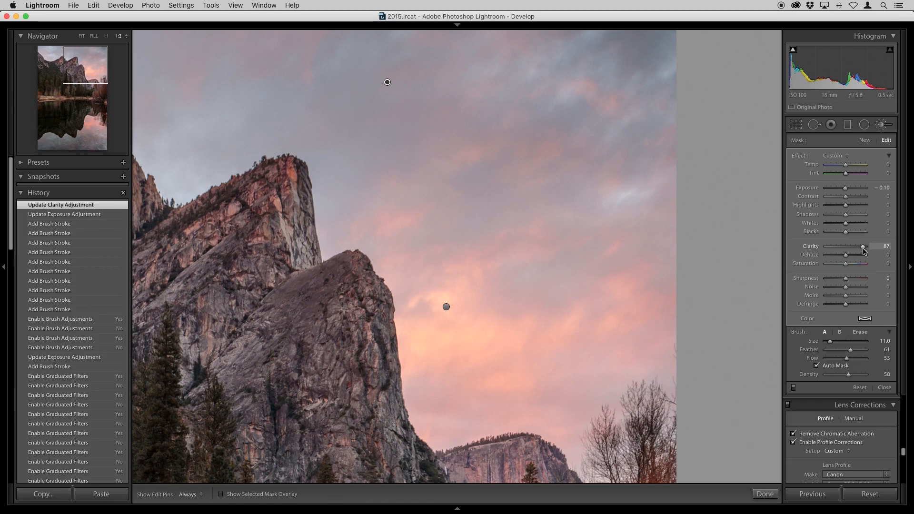
pyautogui.moveTo(857, 250); pyautogui.dragTo(875, 253)
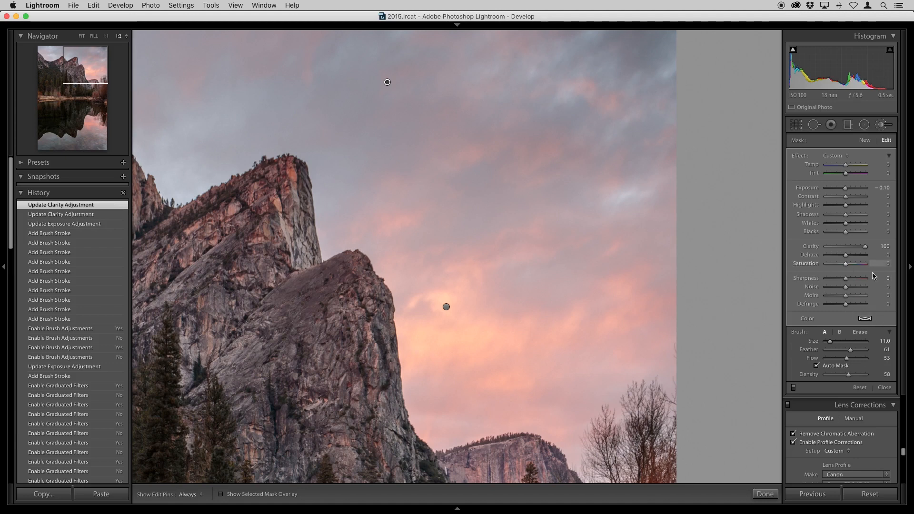
# Try a fully saturated red tint on the second brush adjustment, with hue 0 and saturation 100%
pyautogui.click(858, 320)
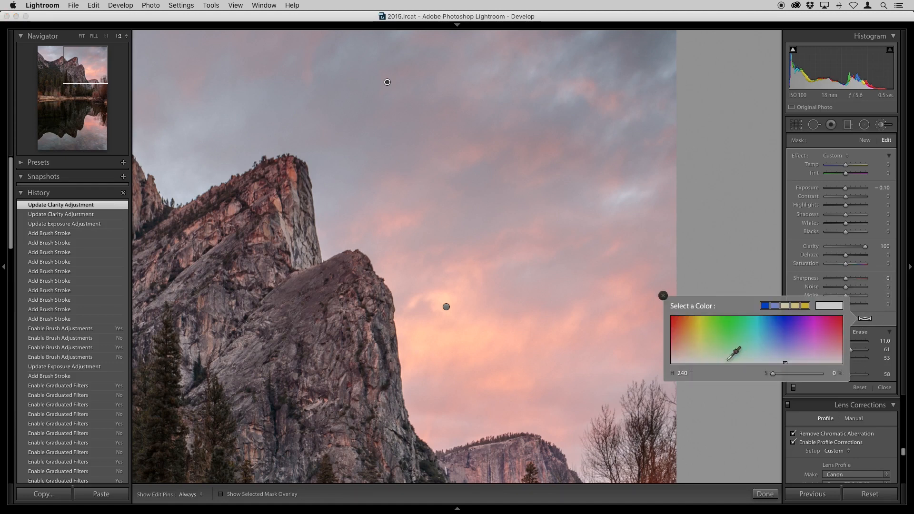
pyautogui.moveTo(683, 342); pyautogui.dragTo(672, 315)
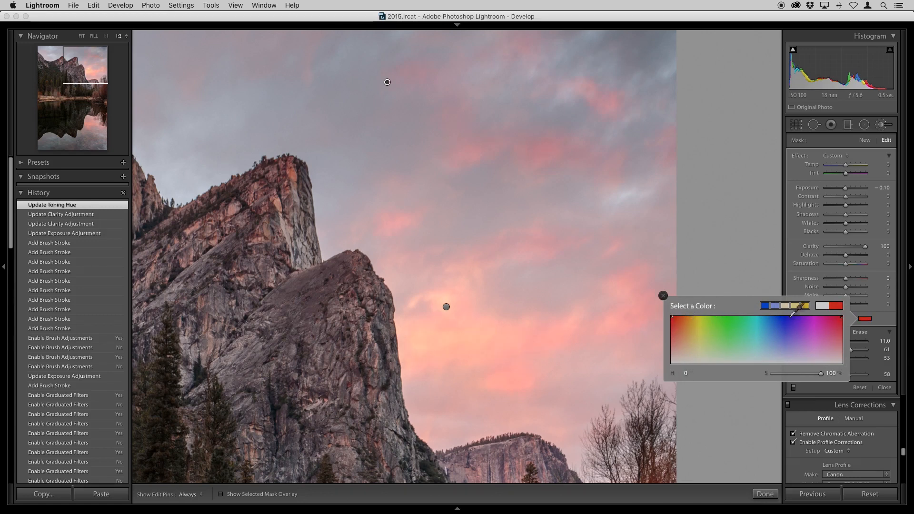
pyautogui.click(860, 320)
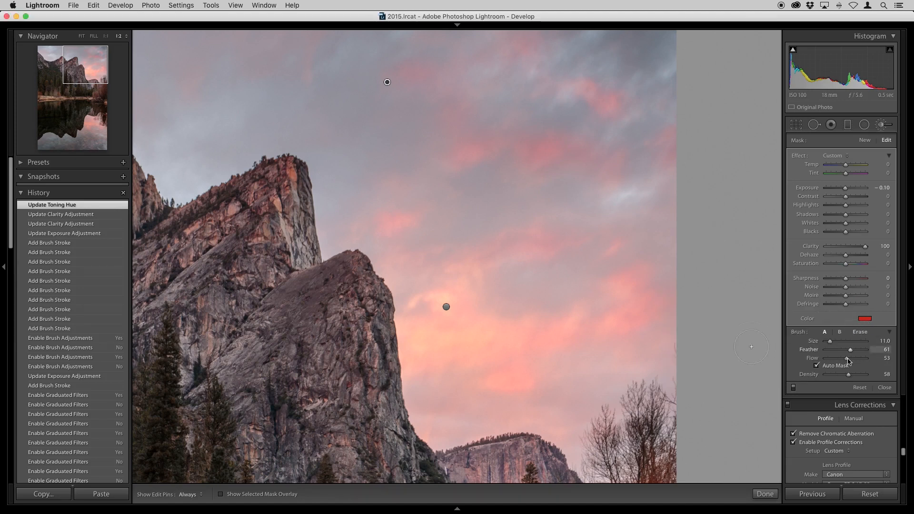
# Soften the second brush adjustment's tint to a pale red with hue 0 and about 25% saturation, and compare it with brush adjustments disabled
pyautogui.click(866, 320)
pyautogui.moveTo(843, 318); pyautogui.dragTo(842, 343)
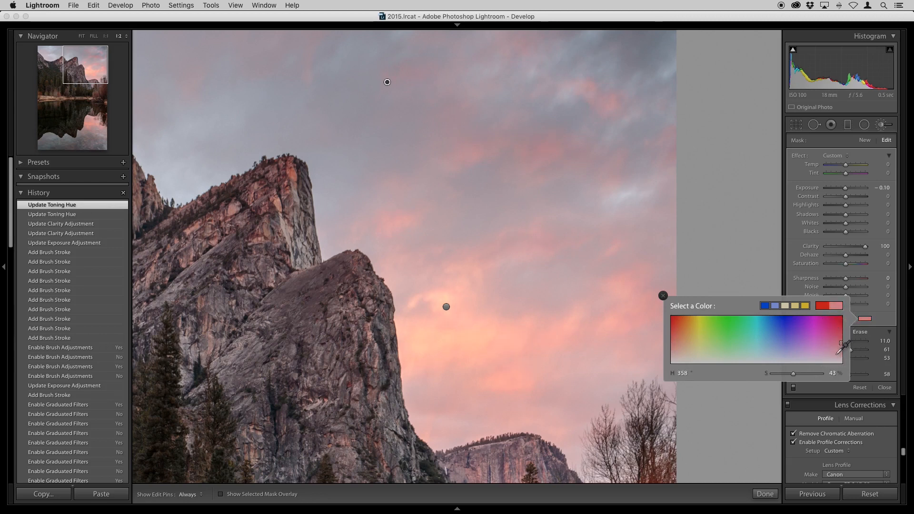
pyautogui.moveTo(842, 342); pyautogui.dragTo(842, 351)
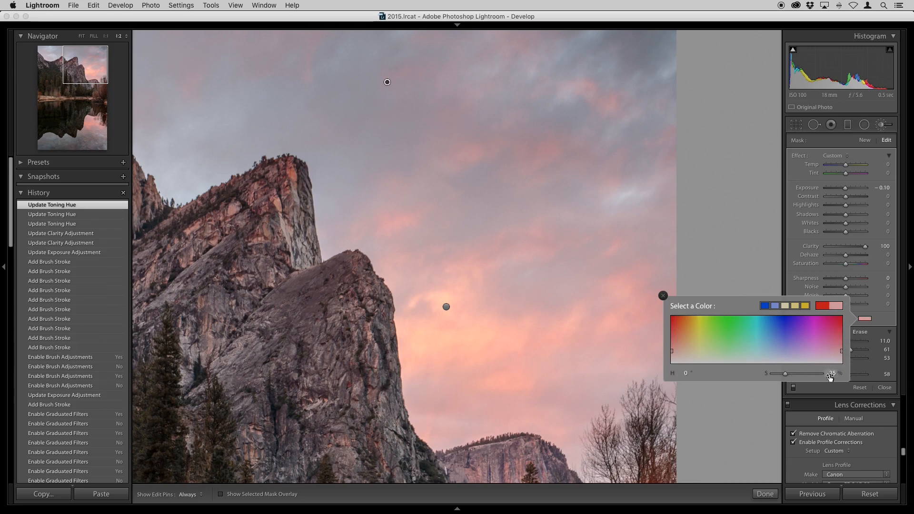
pyautogui.click(887, 327)
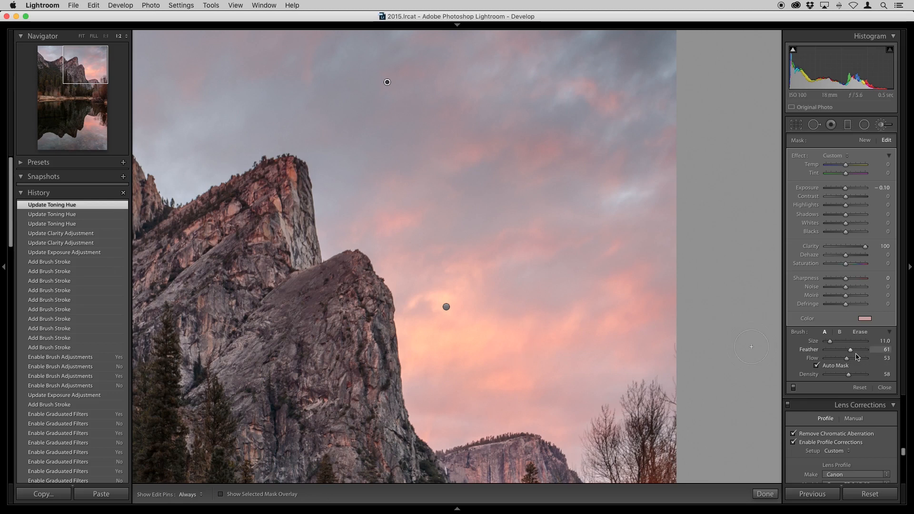
pyautogui.click(794, 389)
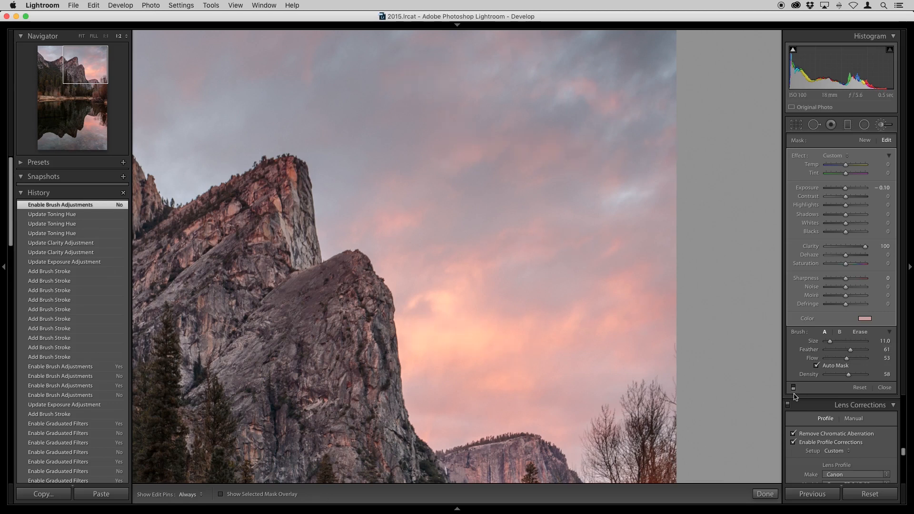
pyautogui.click(794, 389)
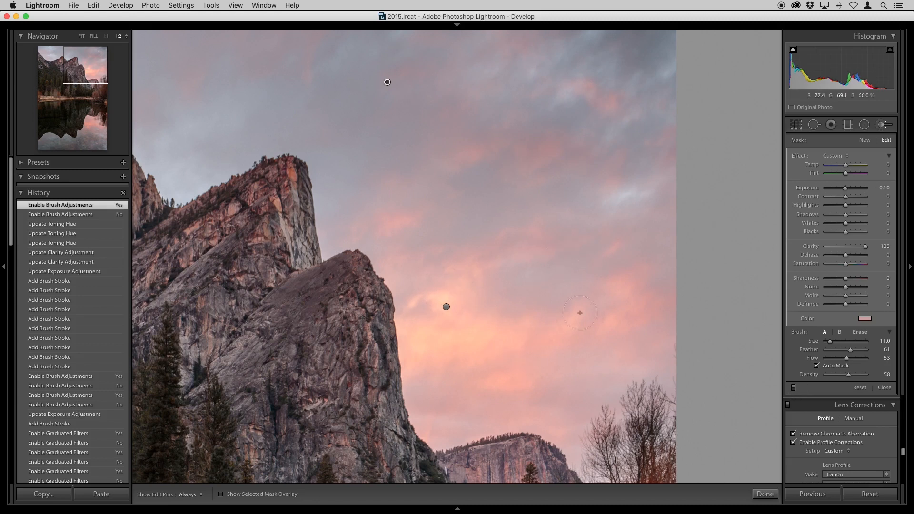
# Extend the tinted brush mask over the faint pink clouds in the sky above the left-hand peaks
pyautogui.moveTo(322, 180); pyautogui.dragTo(588, 283)
pyautogui.press('h')
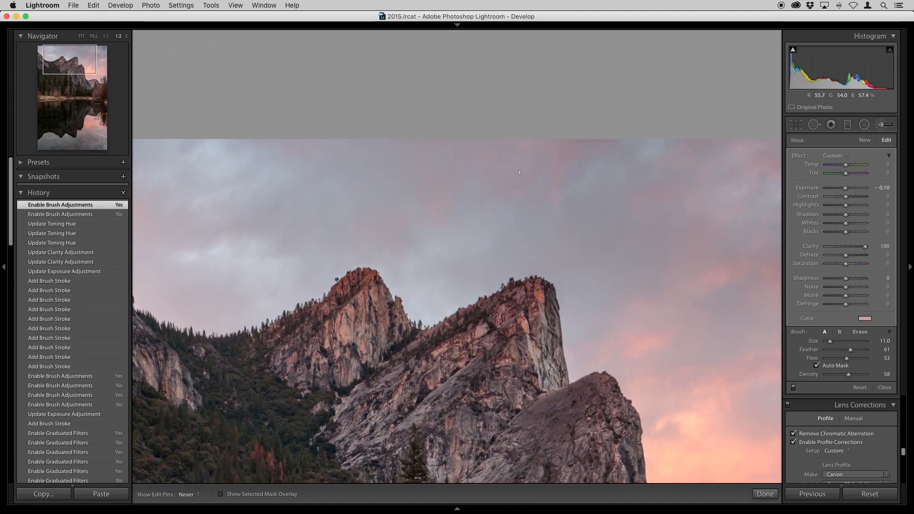
pyautogui.press('h')
pyautogui.click(360, 278)
pyautogui.moveTo(366, 231); pyautogui.dragTo(558, 235)
pyautogui.moveTo(342, 248); pyautogui.dragTo(259, 207)
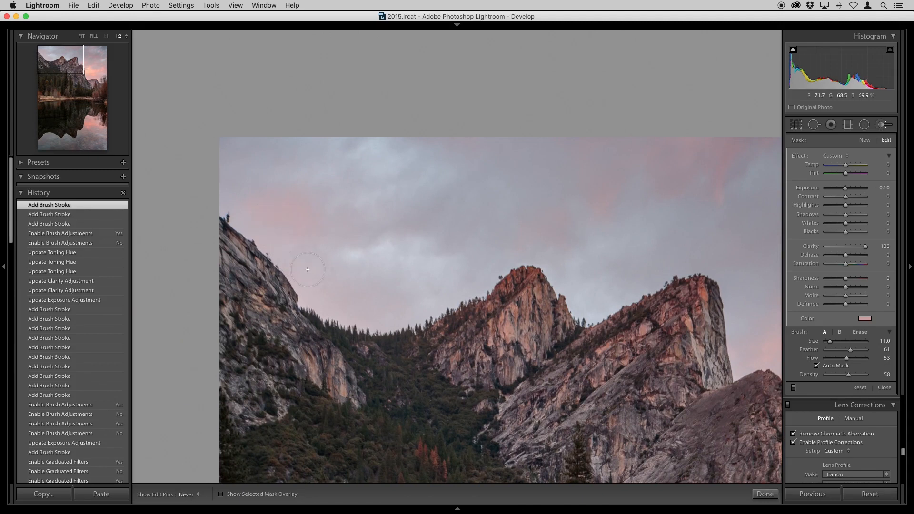
pyautogui.moveTo(350, 197)
pyautogui.mouseDown()
pyautogui.moveTo(496, 158)
pyautogui.moveTo(670, 247)
pyautogui.mouseUp()
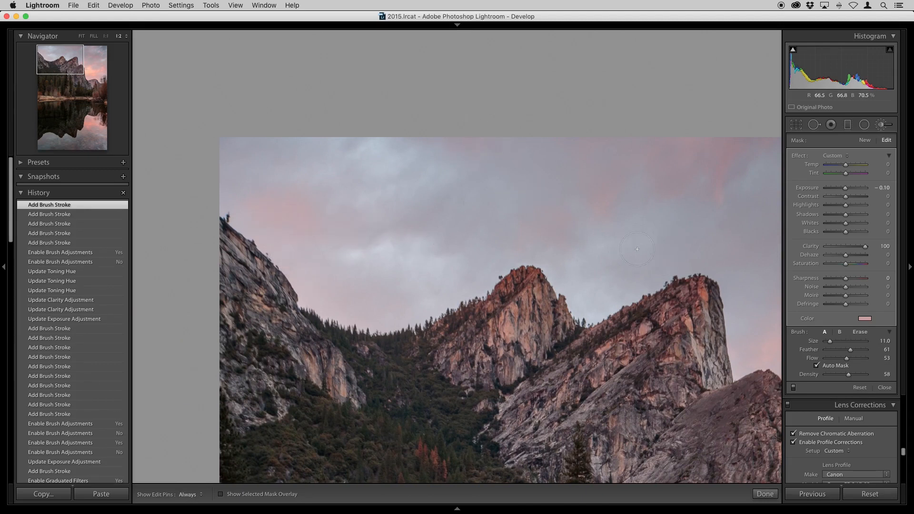
# Set the second brush adjustment's Exposure to 0 and compare the whole photo with brush adjustments off and on
pyautogui.moveTo(684, 315); pyautogui.dragTo(393, 194)
pyautogui.moveTo(648, 240); pyautogui.dragTo(459, 298)
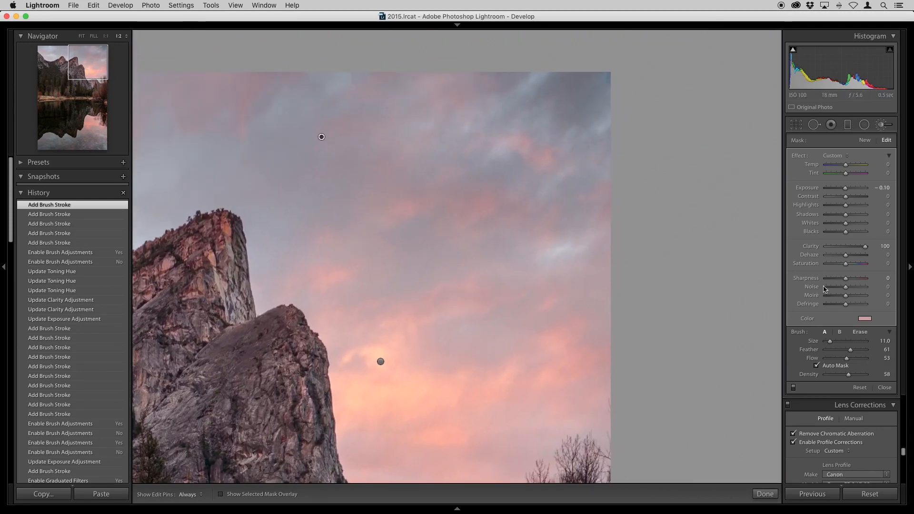
pyautogui.click(882, 187)
pyautogui.write('0')
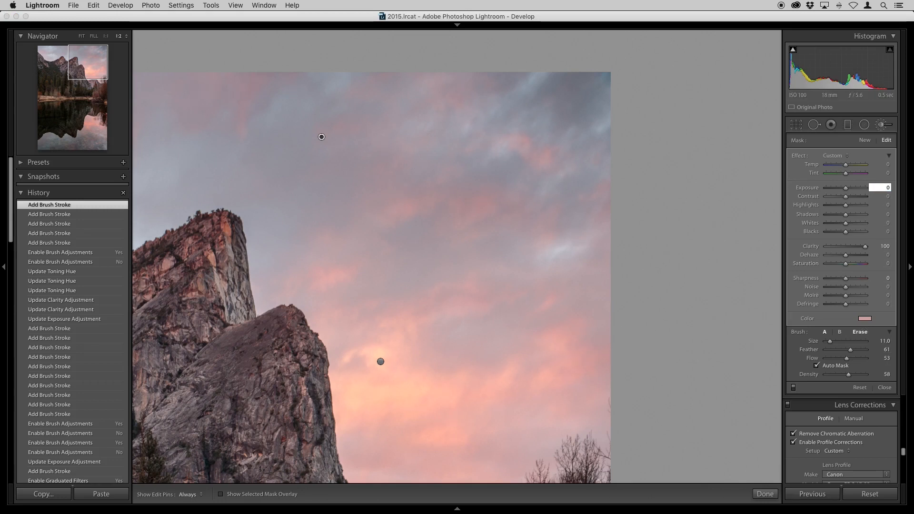
pyautogui.press('Return')
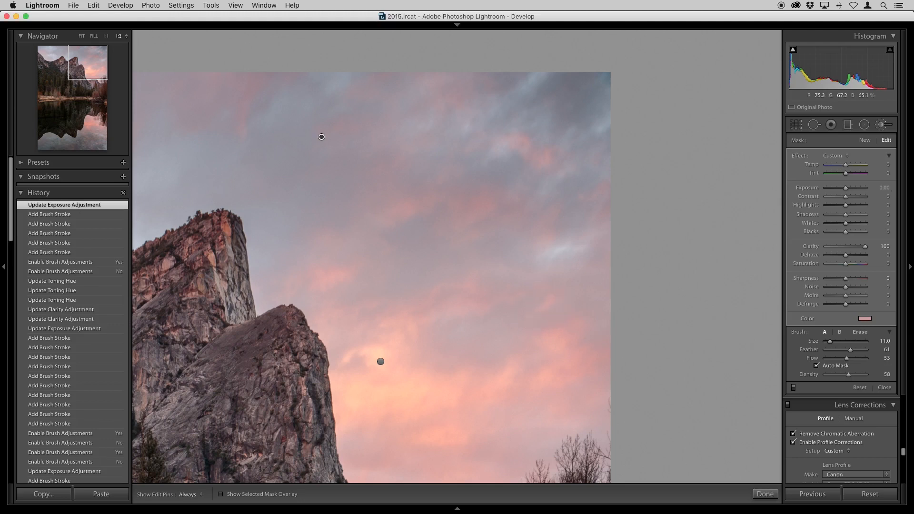
pyautogui.press('z')
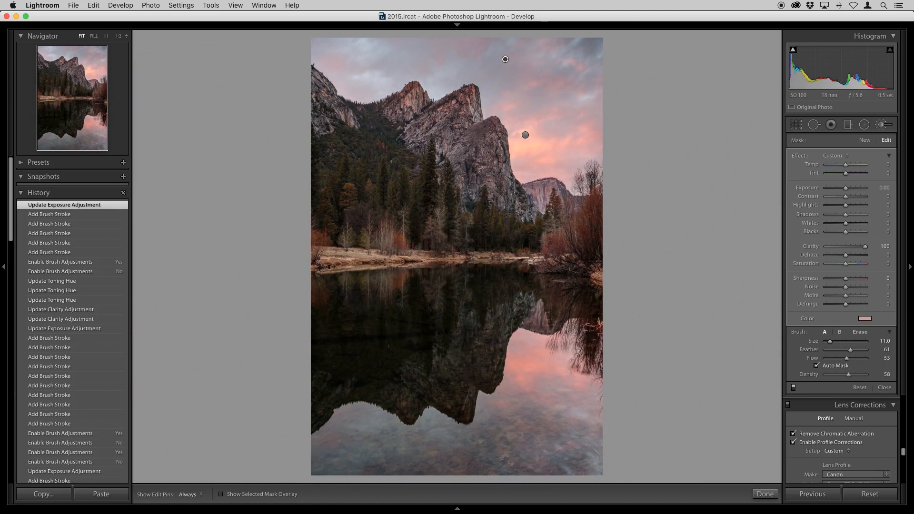
pyautogui.click(793, 388)
pyautogui.click(793, 388)
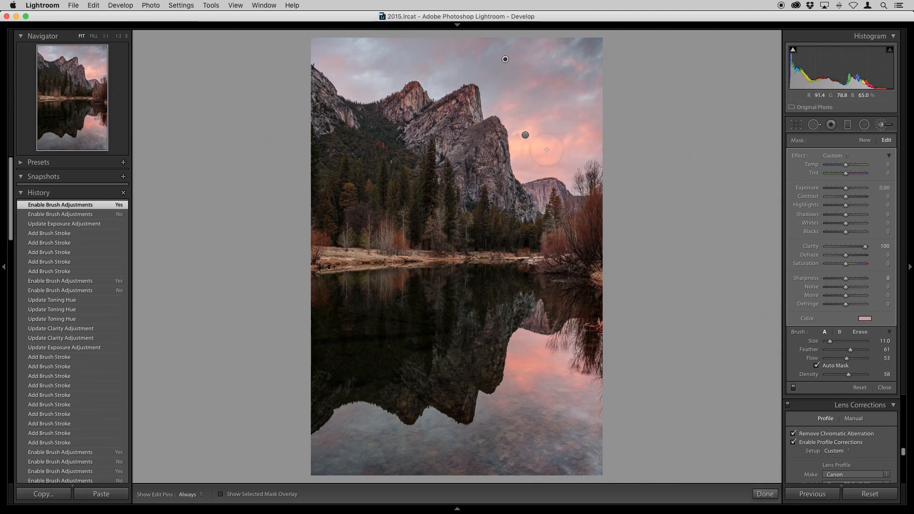
# Reduce the brush Size to 9 and paint the pink clouds near the photo's right edge above the bare trees
pyautogui.press('z')
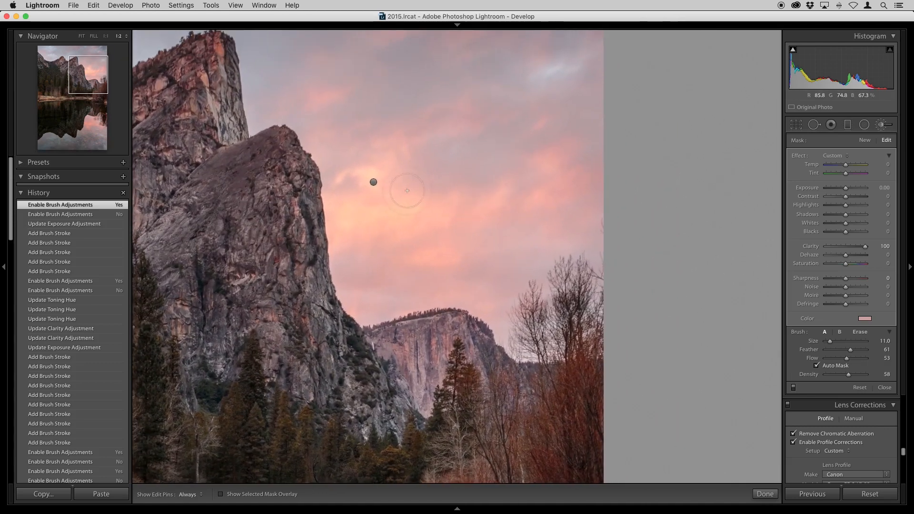
pyautogui.press('[')
pyautogui.press('[')
pyautogui.press('[')
pyautogui.press(']')
pyautogui.press('h')
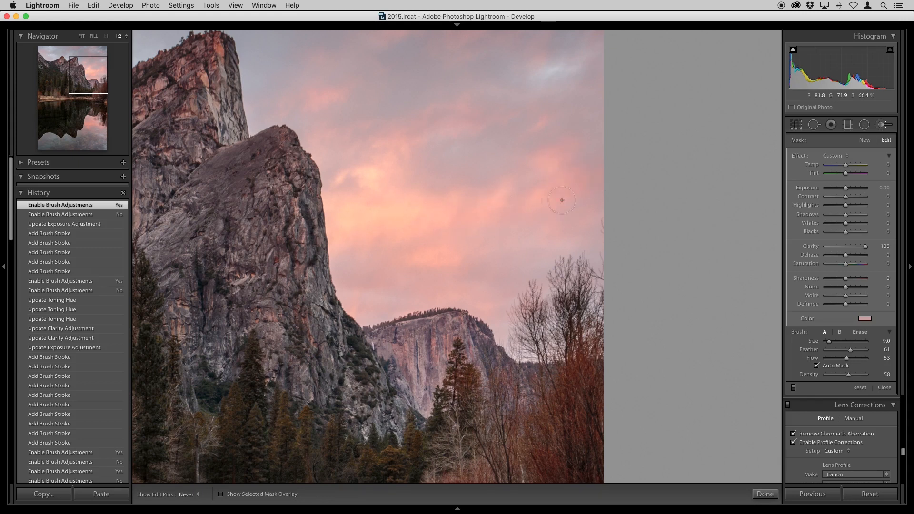
pyautogui.moveTo(549, 228)
pyautogui.mouseDown()
pyautogui.moveTo(431, 259)
pyautogui.moveTo(578, 305)
pyautogui.mouseUp()
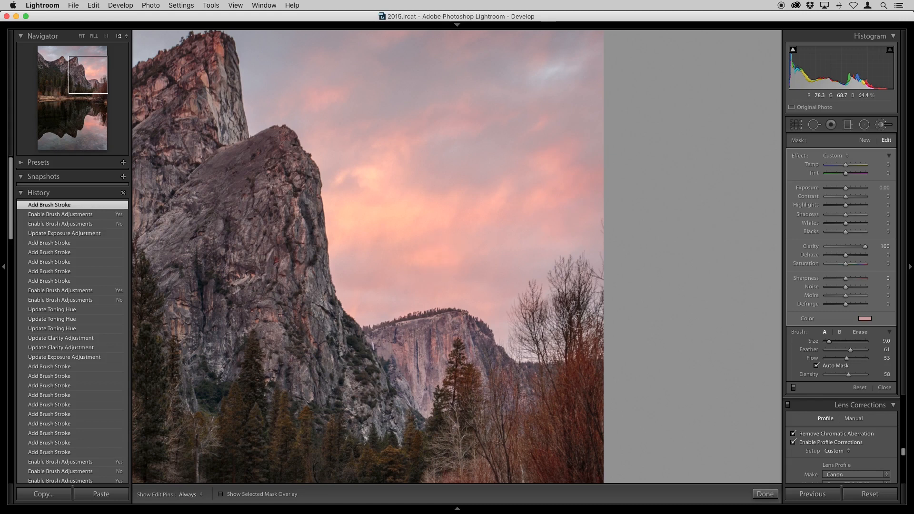
# Show the mask overlay, turn off Auto Mask, and fill in the mask over the clouds around the sunset glow
pyautogui.press('o')
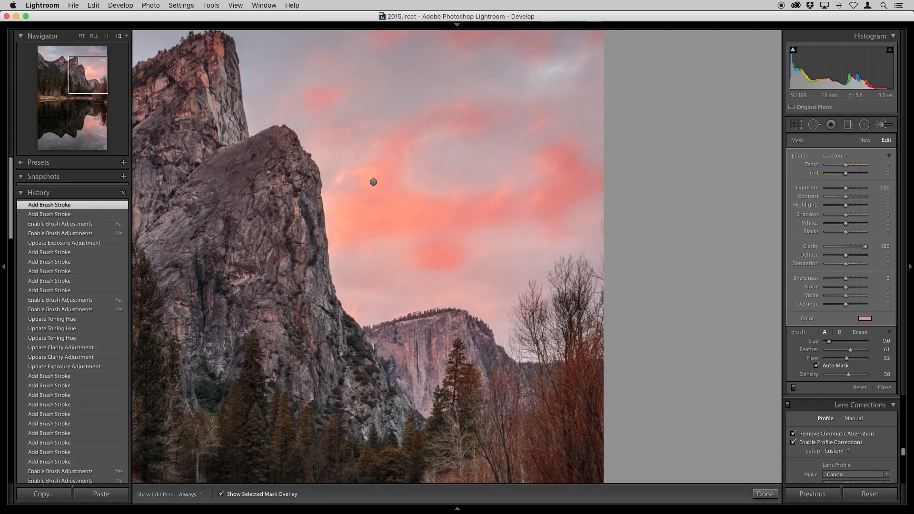
pyautogui.click(817, 366)
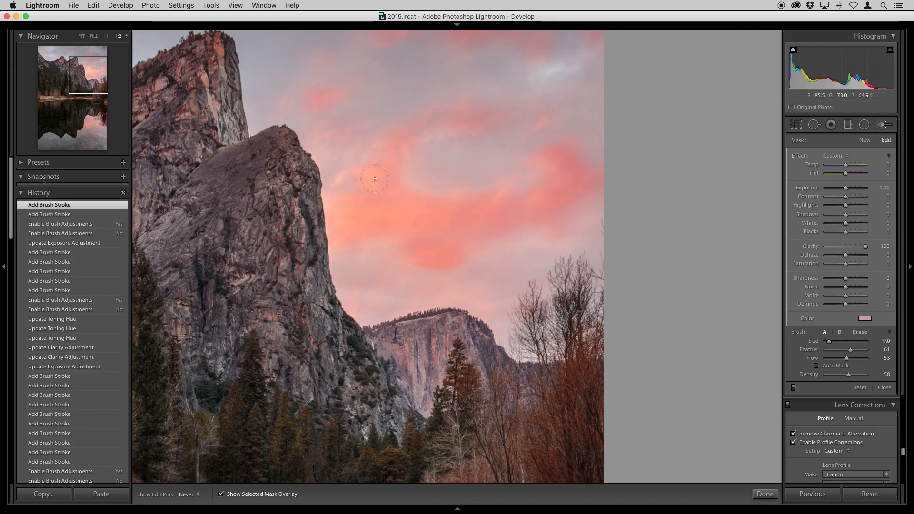
pyautogui.moveTo(380, 141); pyautogui.dragTo(462, 122)
pyautogui.moveTo(541, 143); pyautogui.dragTo(559, 154)
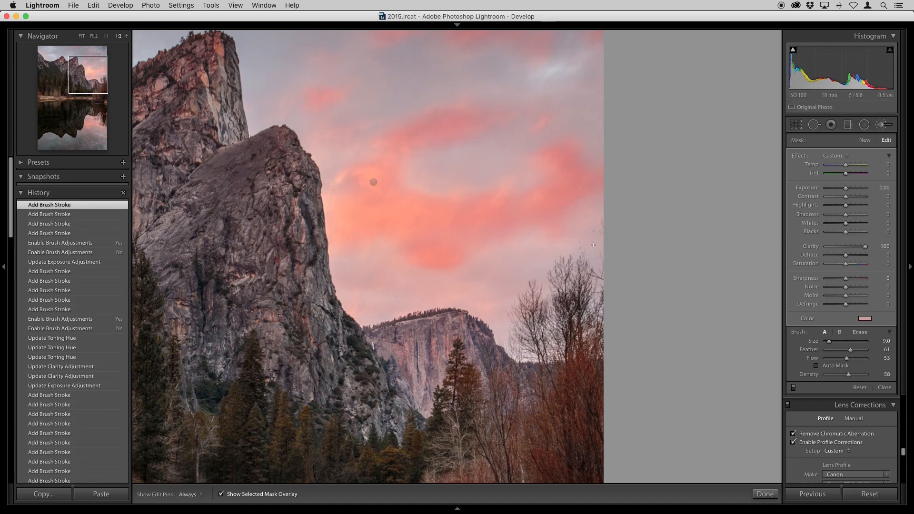
# Extend the brush mask over the pink cloud patches higher in the sky and across to those above the left-hand peaks
pyautogui.moveTo(505, 153); pyautogui.dragTo(511, 323)
pyautogui.moveTo(377, 209); pyautogui.dragTo(615, 203)
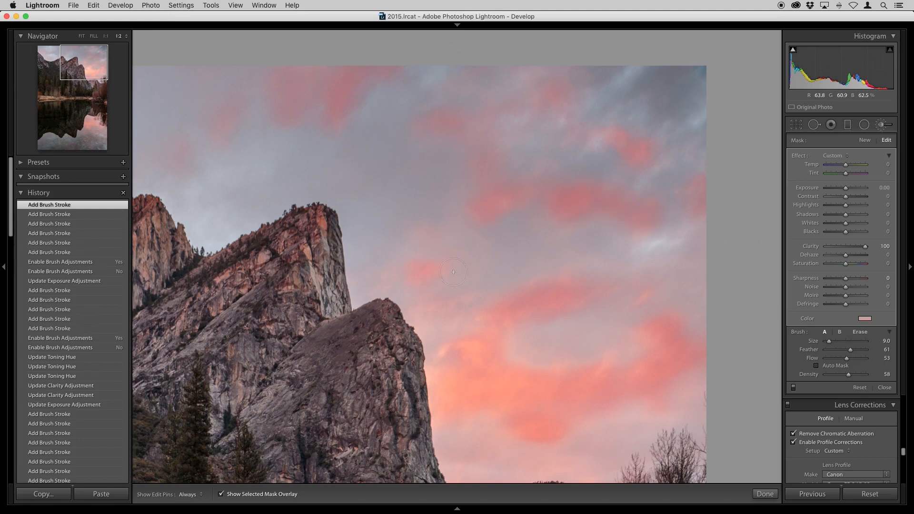
pyautogui.moveTo(386, 283); pyautogui.dragTo(396, 278)
pyautogui.moveTo(430, 305); pyautogui.dragTo(444, 307)
pyautogui.moveTo(415, 190); pyautogui.dragTo(435, 284)
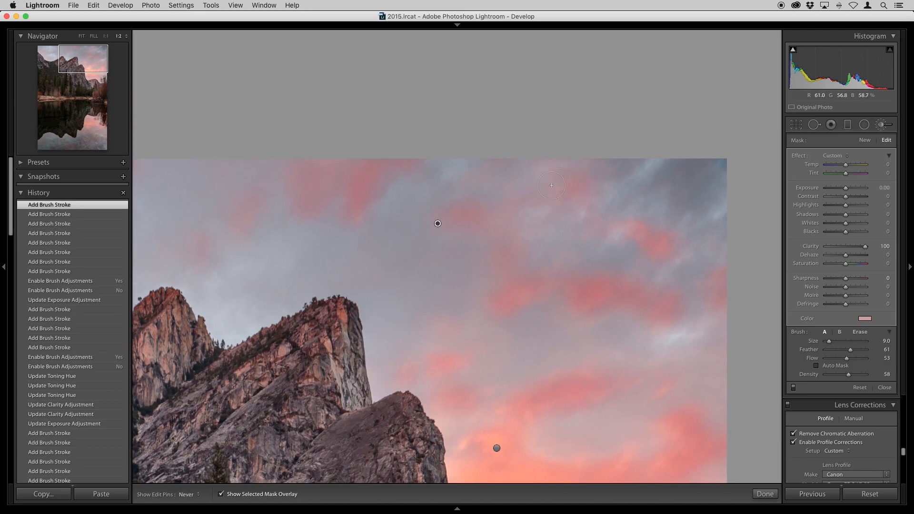
pyautogui.moveTo(325, 257)
pyautogui.mouseDown()
pyautogui.moveTo(585, 273)
pyautogui.moveTo(644, 233)
pyautogui.mouseUp()
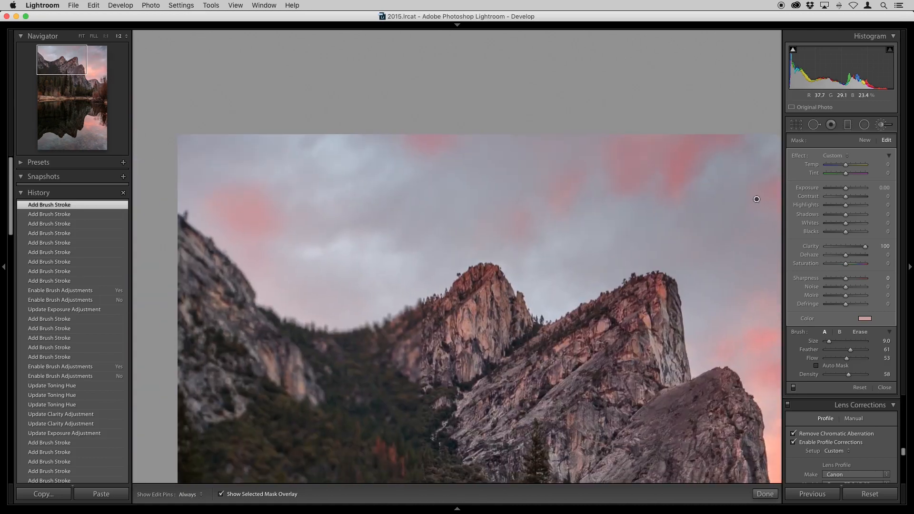
pyautogui.moveTo(553, 201); pyautogui.dragTo(567, 185)
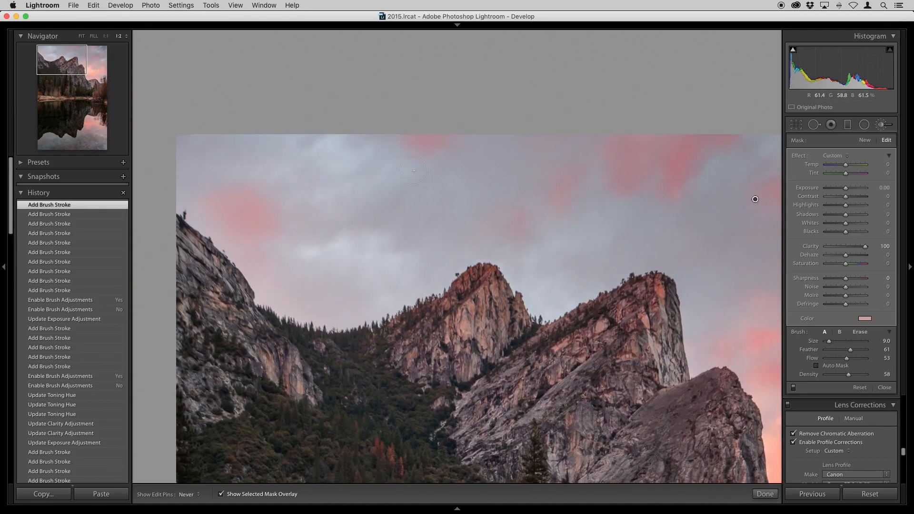
pyautogui.moveTo(261, 234)
pyautogui.mouseDown()
pyautogui.moveTo(234, 222)
pyautogui.moveTo(222, 206)
pyautogui.mouseUp()
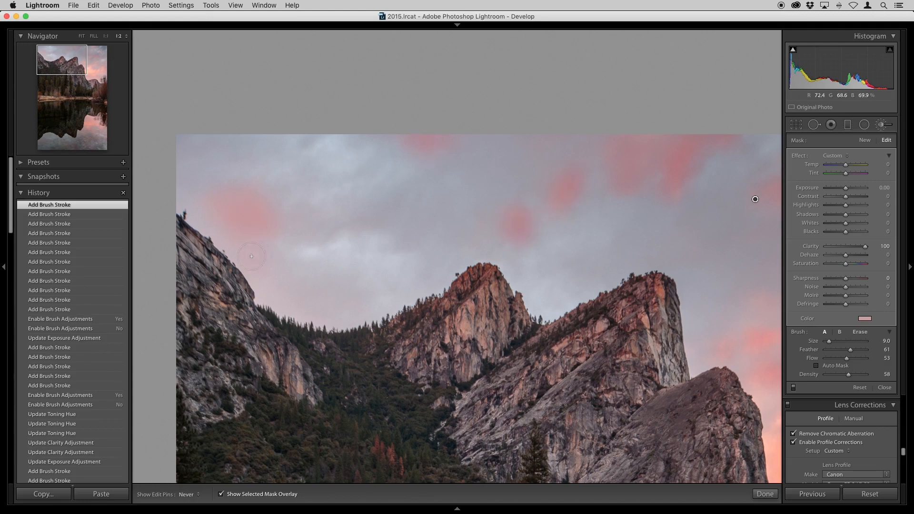
# Hide the mask overlay and compare the sunset clouds with brush adjustments off and on
pyautogui.moveTo(756, 199); pyautogui.dragTo(370, 56)
pyautogui.press('o')
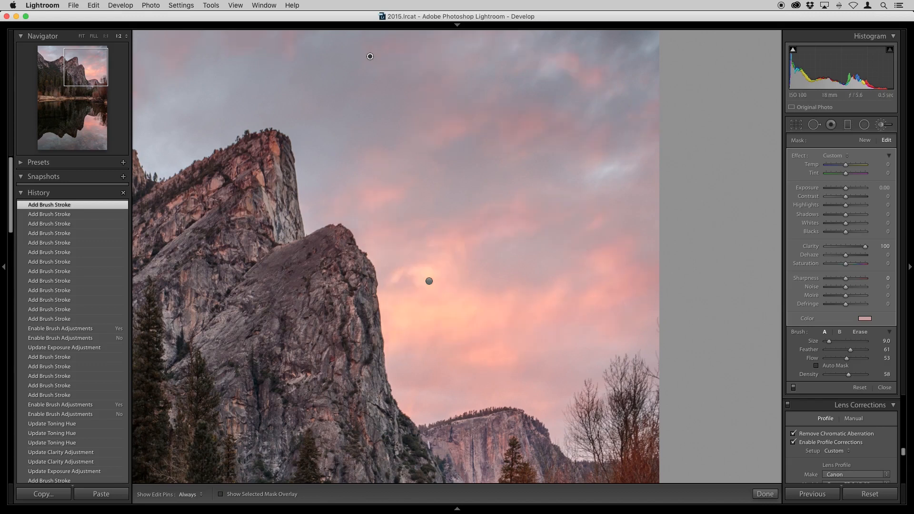
pyautogui.click(793, 387)
pyautogui.click(794, 388)
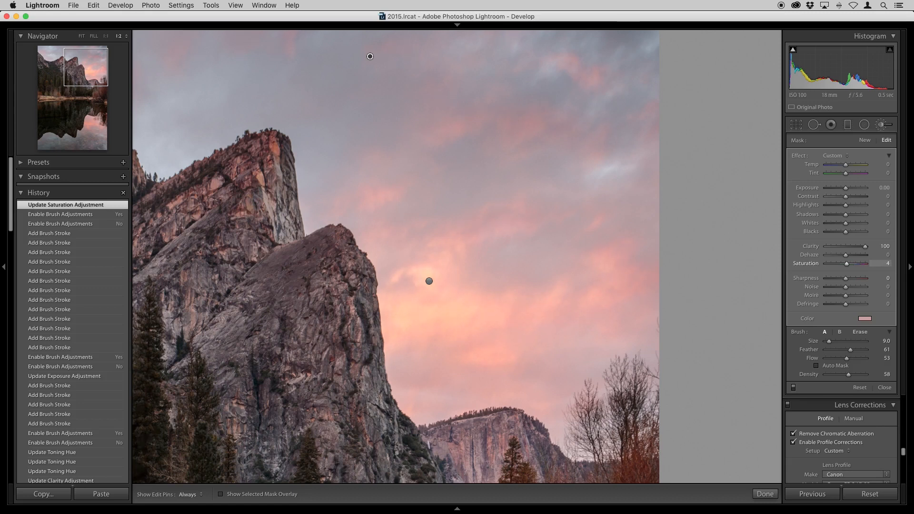
# Set the second brush adjustment's Saturation to 0, close the Adjustment Brush, and fit the whole photo in view
pyautogui.click(886, 264)
pyautogui.write('0')
pyautogui.press('Return')
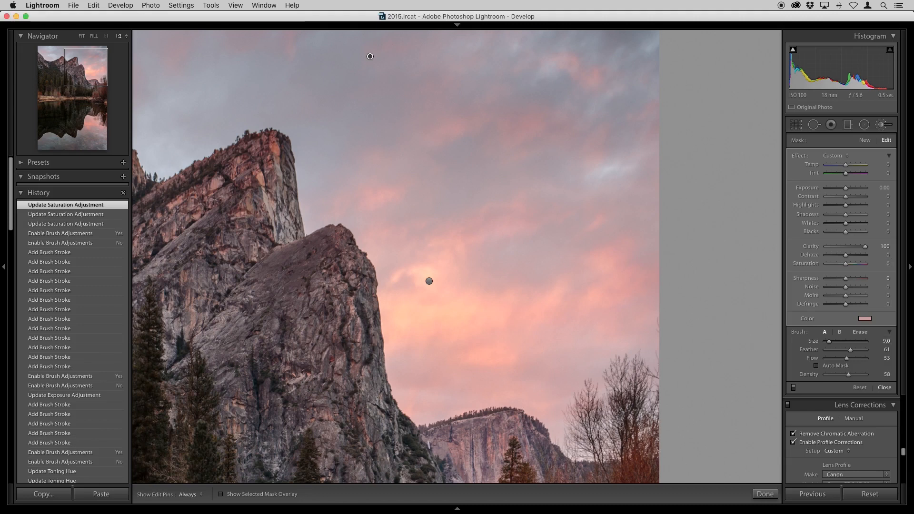
pyautogui.press('k')
pyautogui.press('z')
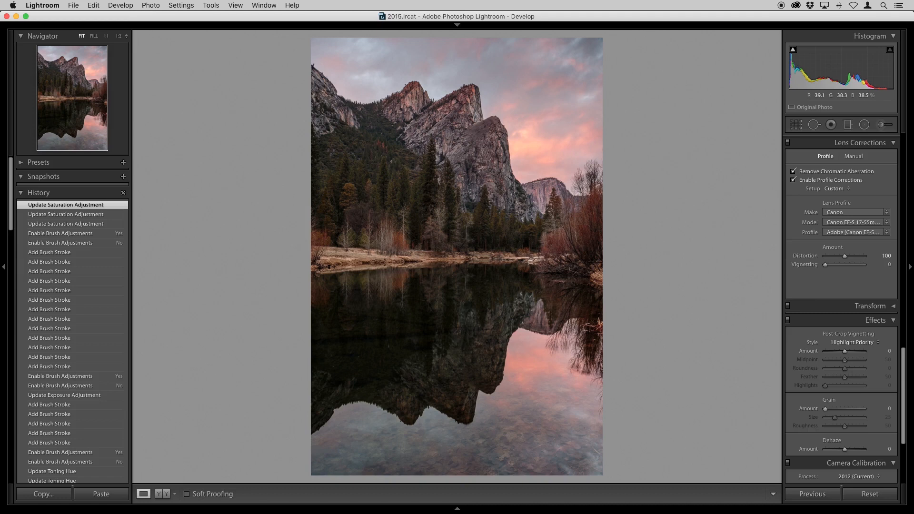
# Start a new Adjustment Brush mask for the lower-left water reflection and choose a pale red tint for it
pyautogui.click(358, 454)
pyautogui.moveTo(359, 453); pyautogui.dragTo(370, 331)
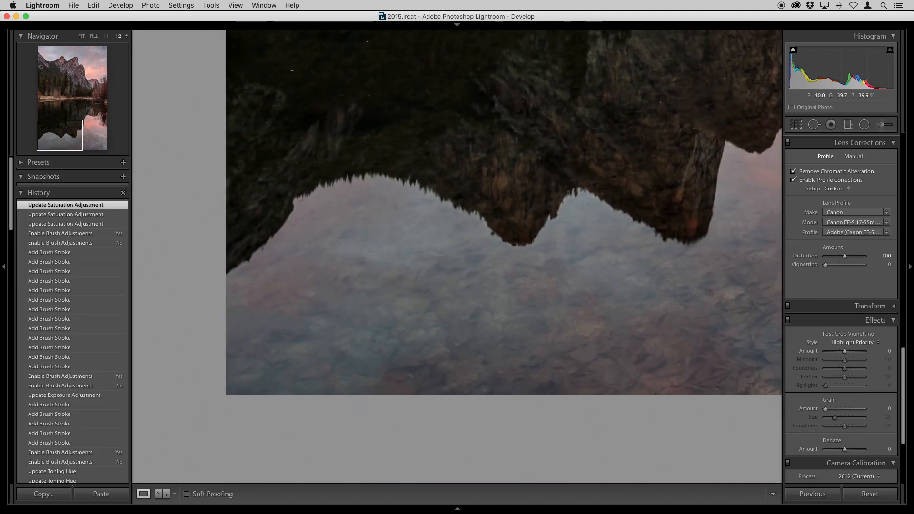
pyautogui.press('k')
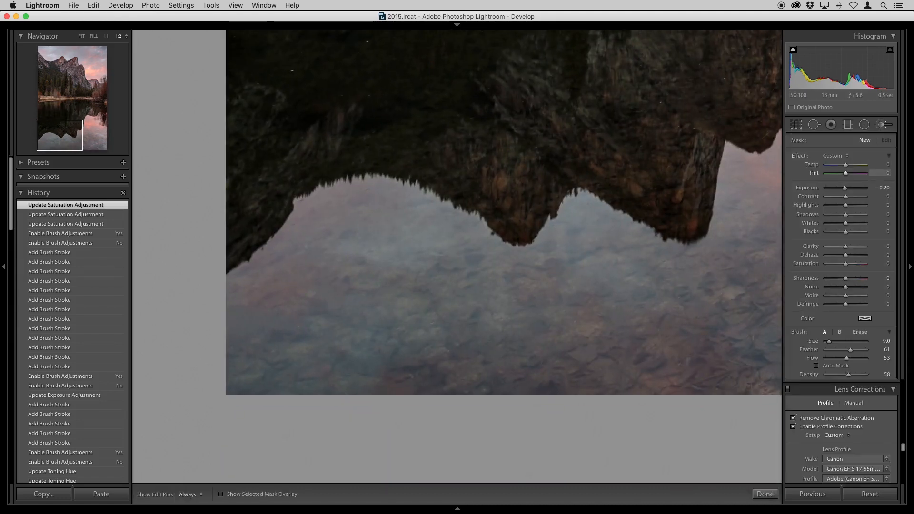
pyautogui.click(865, 318)
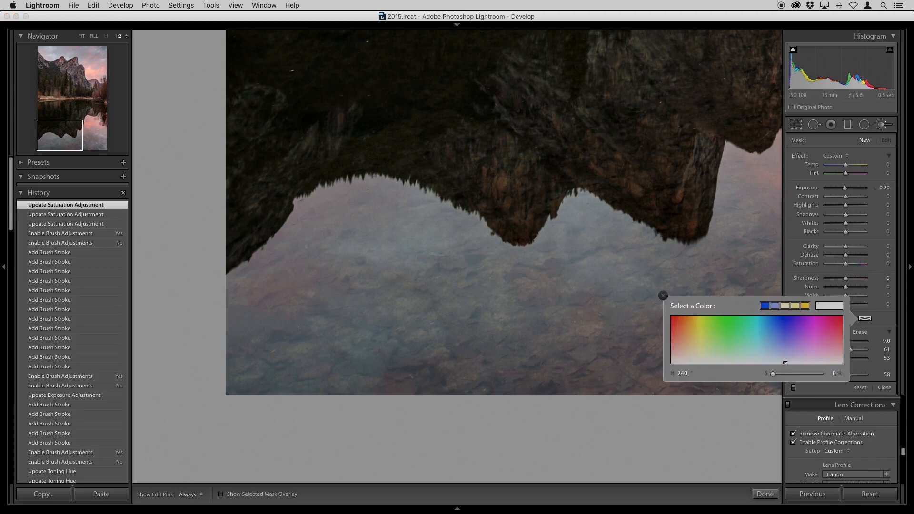
pyautogui.moveTo(841, 346); pyautogui.dragTo(842, 350)
pyautogui.click(663, 296)
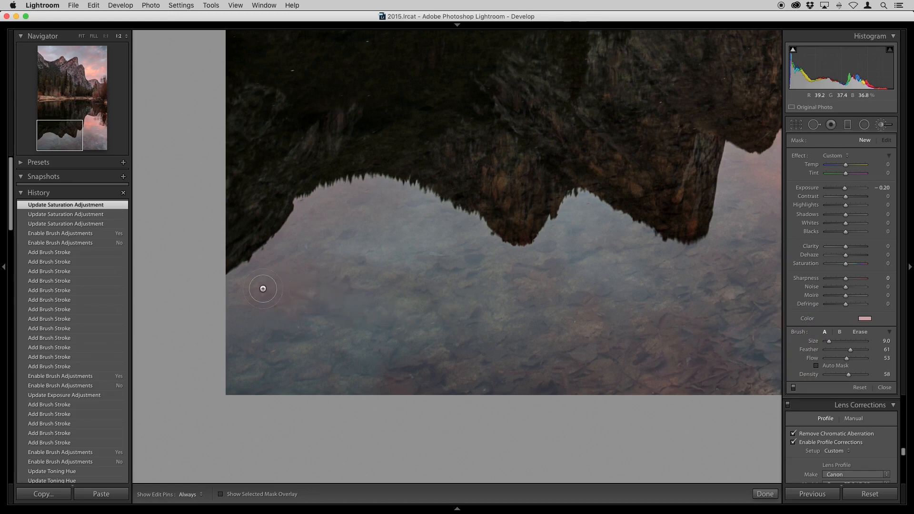
# Paint the tint over the reddish patches in the lower-left water, and set this brush adjustment's Exposure to 0
pyautogui.moveTo(255, 297)
pyautogui.mouseDown()
pyautogui.moveTo(280, 301)
pyautogui.moveTo(274, 291)
pyautogui.moveTo(289, 268)
pyautogui.moveTo(300, 271)
pyautogui.moveTo(282, 289)
pyautogui.moveTo(290, 300)
pyautogui.moveTo(280, 297)
pyautogui.moveTo(293, 277)
pyautogui.moveTo(306, 287)
pyautogui.moveTo(276, 303)
pyautogui.moveTo(256, 298)
pyautogui.moveTo(295, 299)
pyautogui.mouseUp()
pyautogui.moveTo(396, 380); pyautogui.dragTo(400, 387)
pyautogui.click(325, 375)
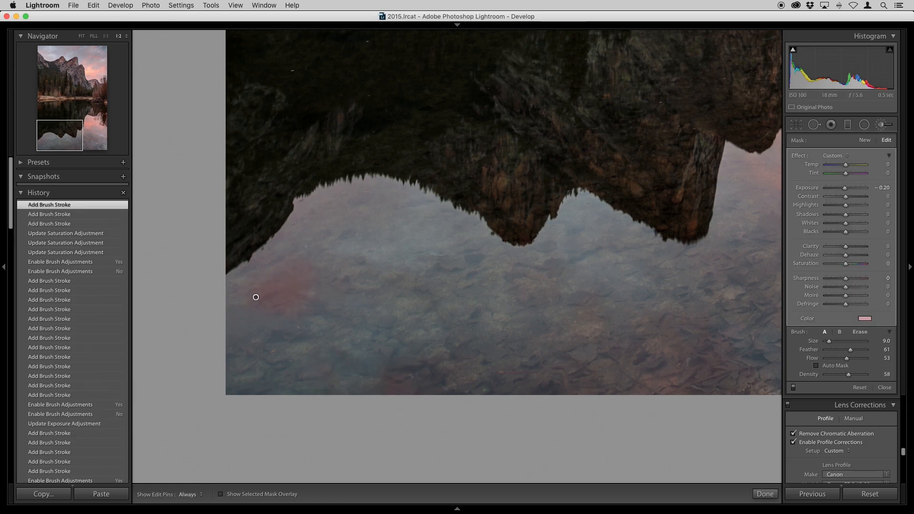
pyautogui.write('0')
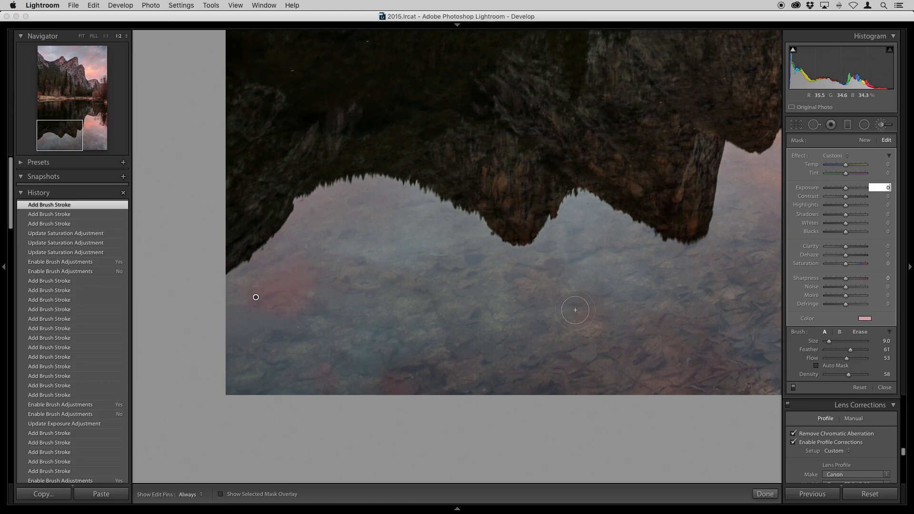
pyautogui.press('Return')
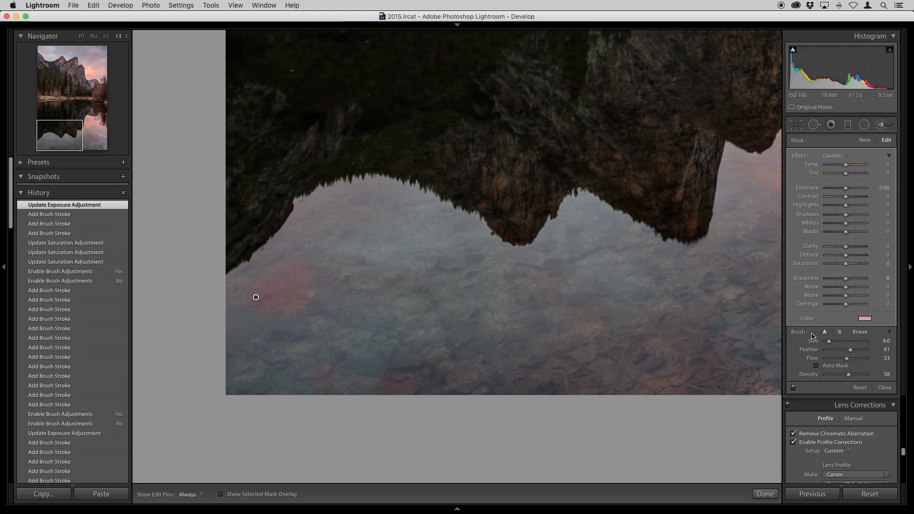
# Paint the pale red tint over the leafy water along the photo's bottom-centre and bottom-right areas, and close the Adjustment Brush
pyautogui.moveTo(615, 353)
pyautogui.mouseDown()
pyautogui.moveTo(496, 347)
pyautogui.moveTo(488, 312)
pyautogui.moveTo(439, 296)
pyautogui.mouseUp()
pyautogui.press('h')
pyautogui.click(407, 285)
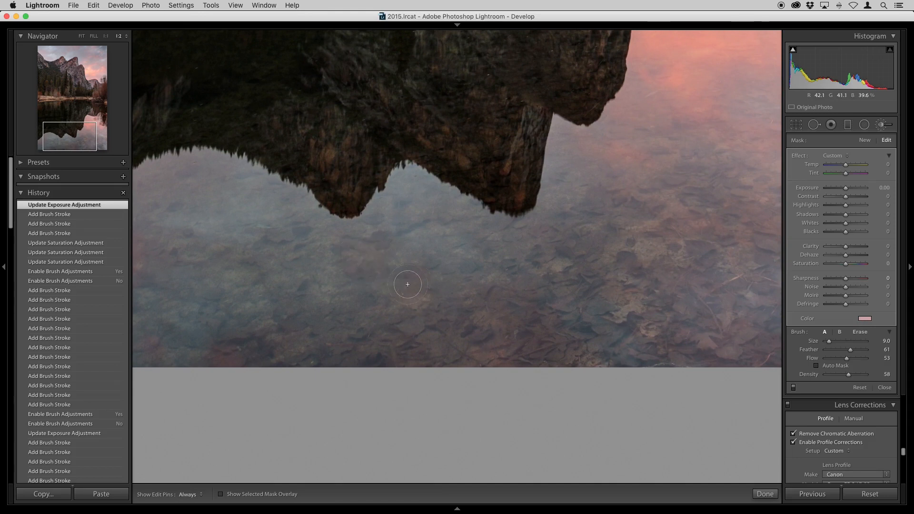
pyautogui.click(432, 298)
pyautogui.moveTo(493, 341)
pyautogui.mouseDown()
pyautogui.moveTo(487, 361)
pyautogui.moveTo(505, 303)
pyautogui.moveTo(545, 319)
pyautogui.moveTo(674, 316)
pyautogui.mouseUp()
pyautogui.moveTo(624, 308)
pyautogui.mouseDown()
pyautogui.moveTo(535, 294)
pyautogui.moveTo(476, 243)
pyautogui.moveTo(542, 300)
pyautogui.mouseUp()
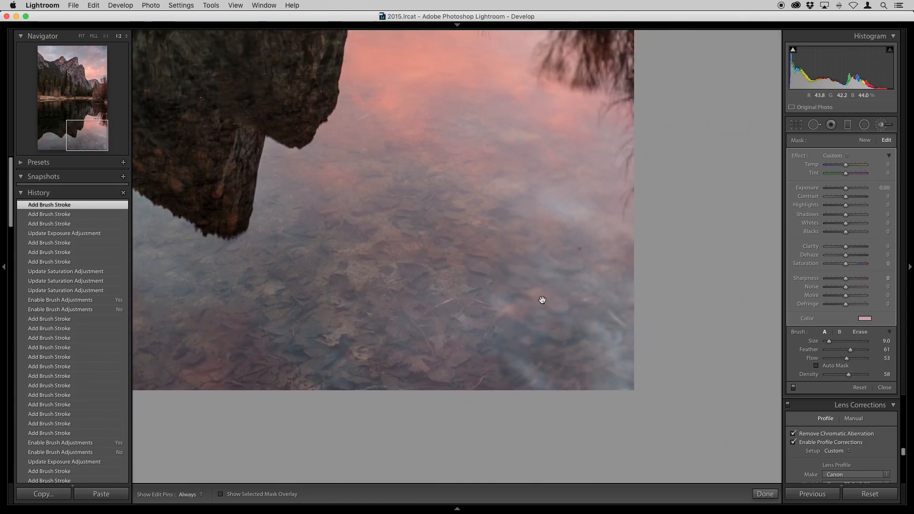
pyautogui.press('h')
pyautogui.moveTo(568, 222); pyautogui.dragTo(558, 233)
pyautogui.moveTo(454, 242); pyautogui.dragTo(468, 233)
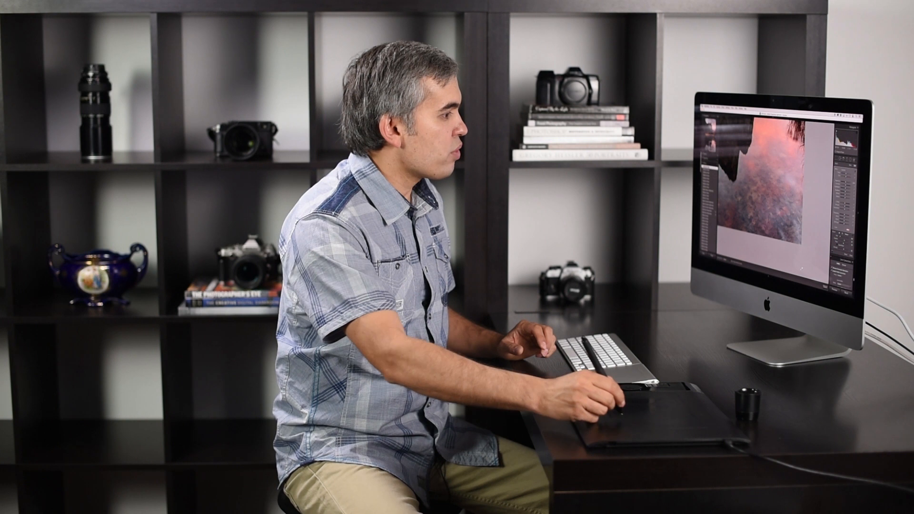
pyautogui.scroll(-5, 845, 229)
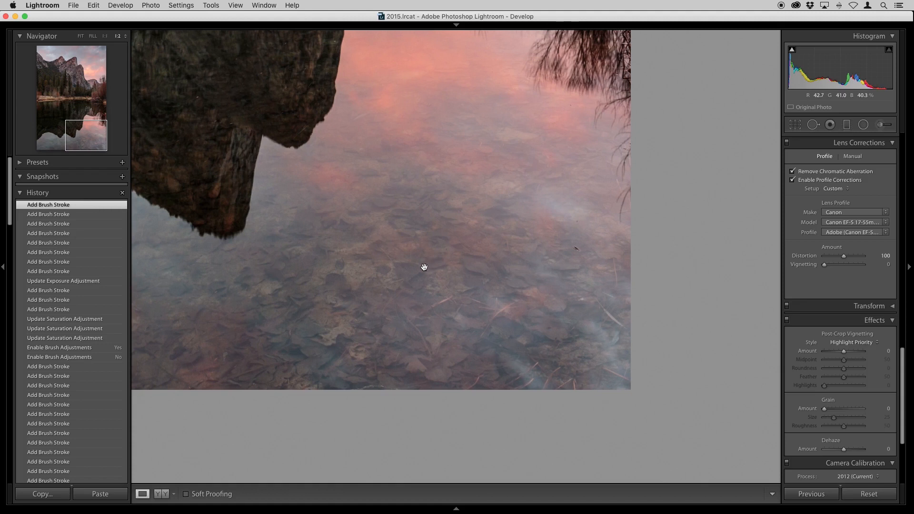
# Fit the whole photo in view and compare the current edit with the state before the tint brush and with the unedited original
pyautogui.click(426, 268)
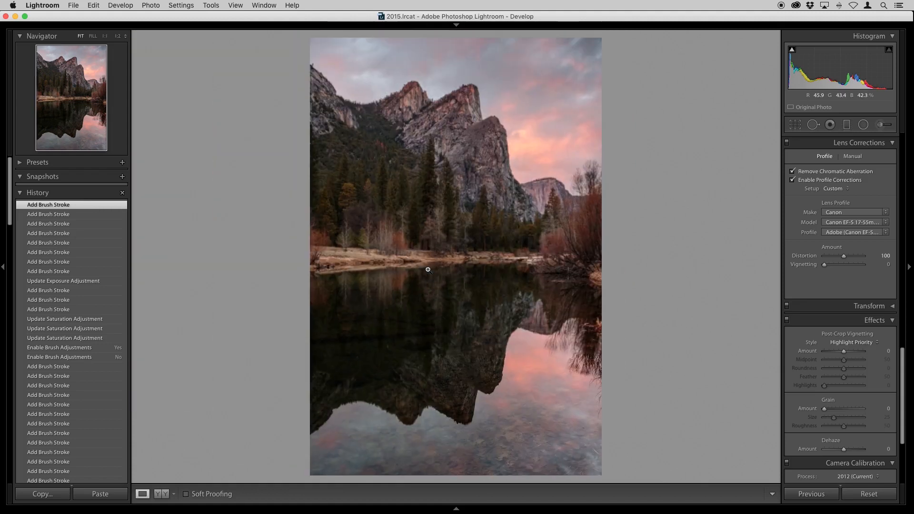
pyautogui.click(69, 320)
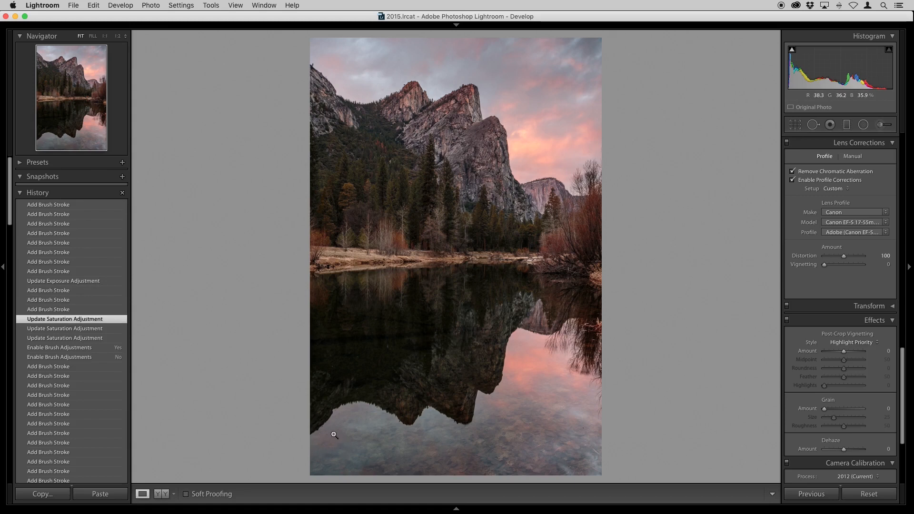
pyautogui.click(62, 206)
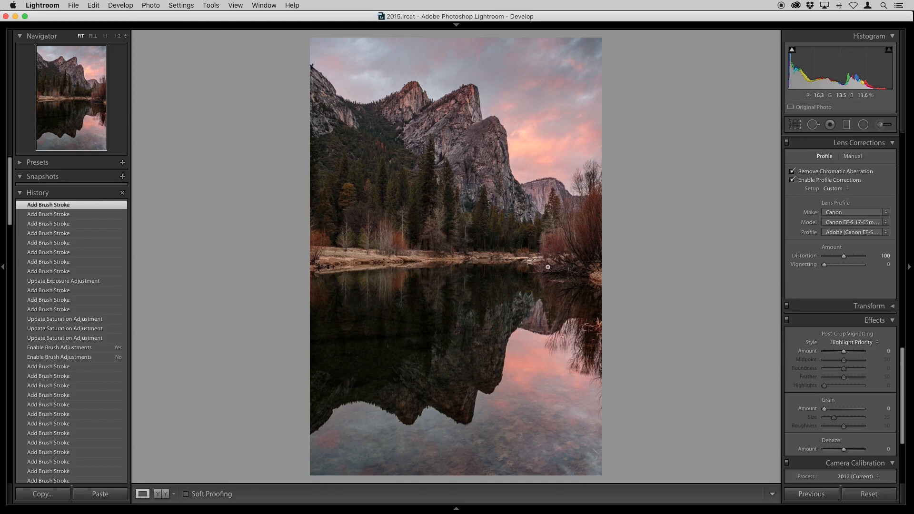
pyautogui.press('\\')
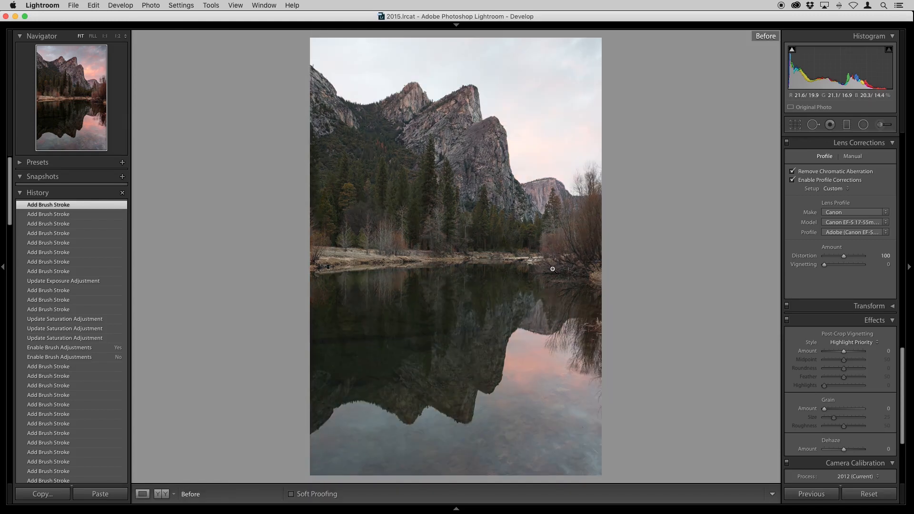
pyautogui.press('\\')
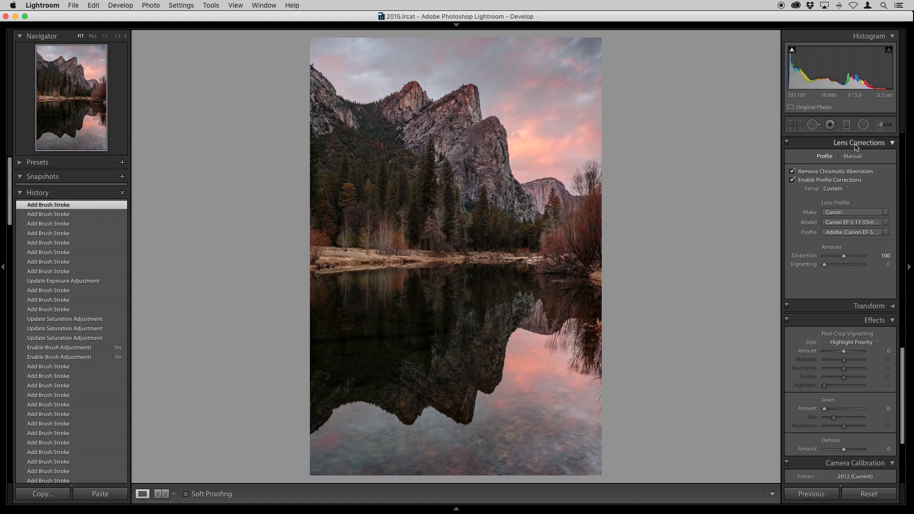
# Add a diagonal graduated filter with Exposure 0.50 across the sky in the photo's upper-right corner
pyautogui.click(847, 128)
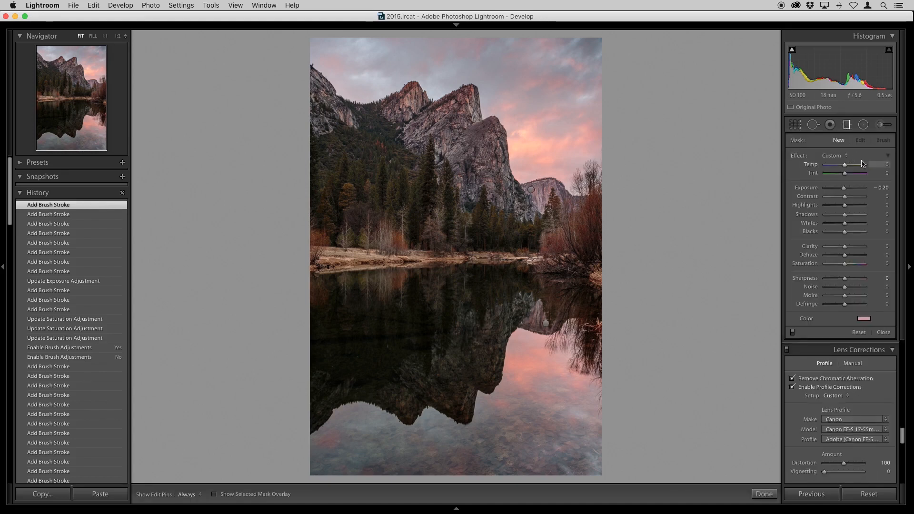
pyautogui.click(884, 187)
pyautogui.moveTo(605, 36); pyautogui.dragTo(574, 87)
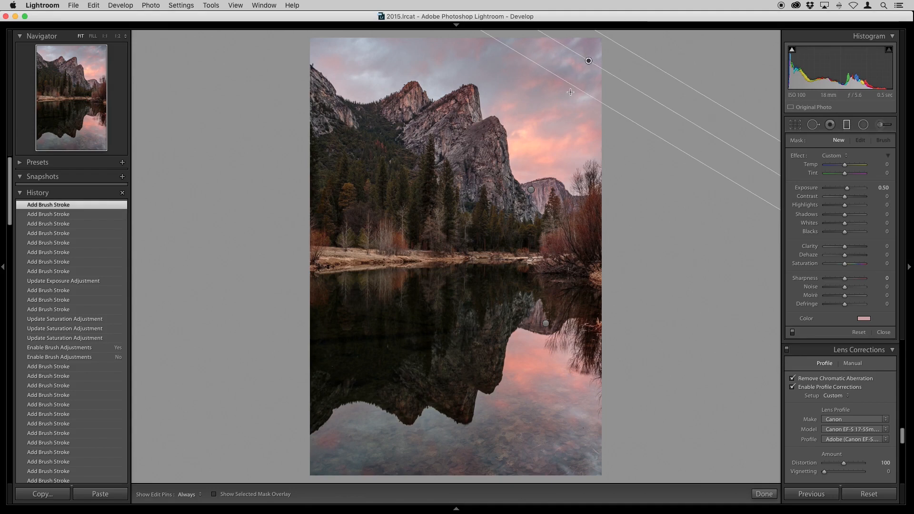
# Remove the sky filter's colour tint by setting its saturation to 0, adjust the filter's position in the corner, and close the Graduated Filter
pyautogui.click(864, 319)
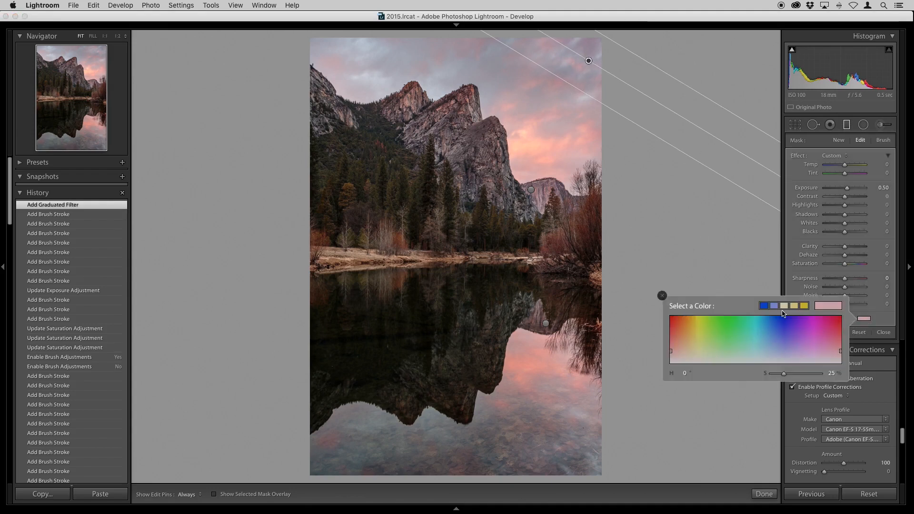
pyautogui.moveTo(785, 376); pyautogui.dragTo(771, 374)
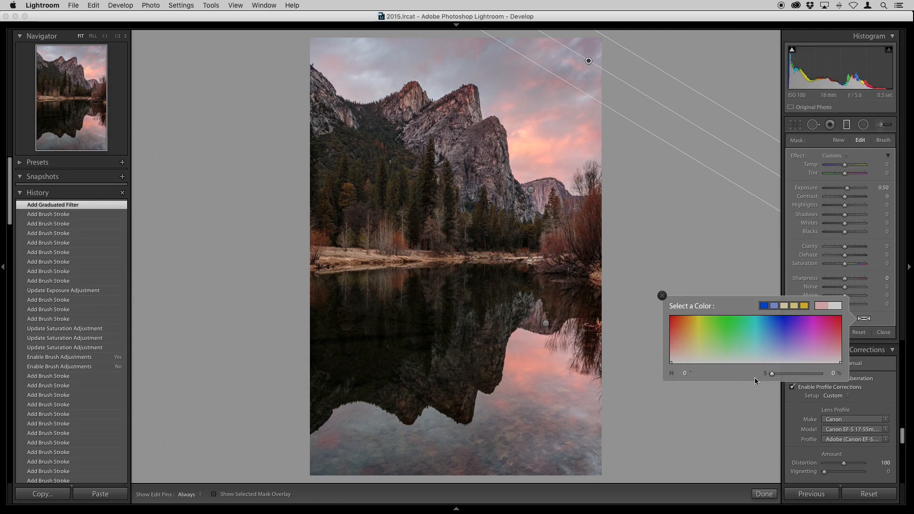
pyautogui.click(662, 296)
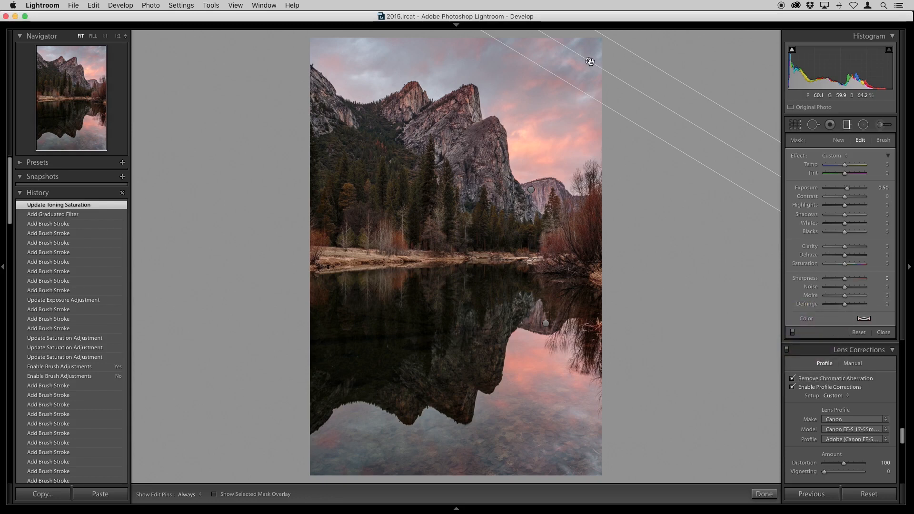
pyautogui.moveTo(614, 76); pyautogui.dragTo(587, 63)
pyautogui.click(884, 332)
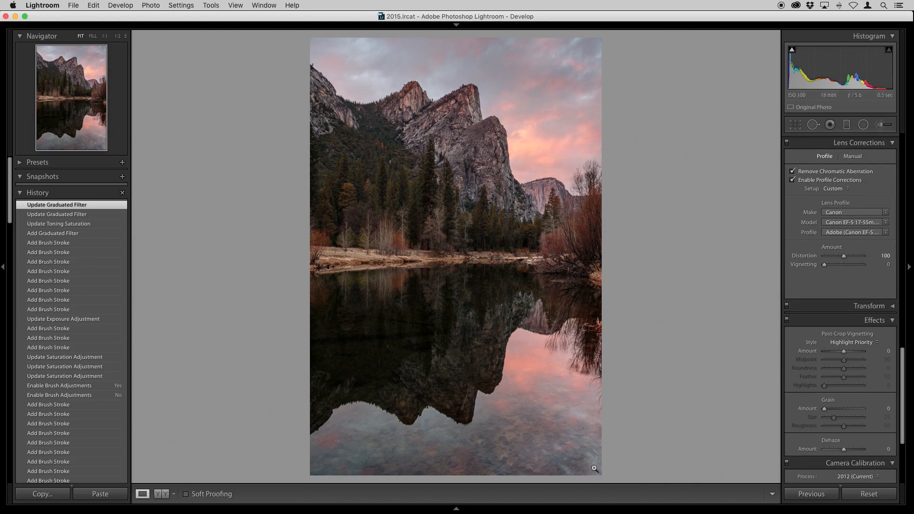
# Add a graduated filter with Exposure −0.50 and colour tint saturation 0 diagonally across the water in the photo's lower-right corner
pyautogui.click(847, 124)
pyautogui.click(881, 188)
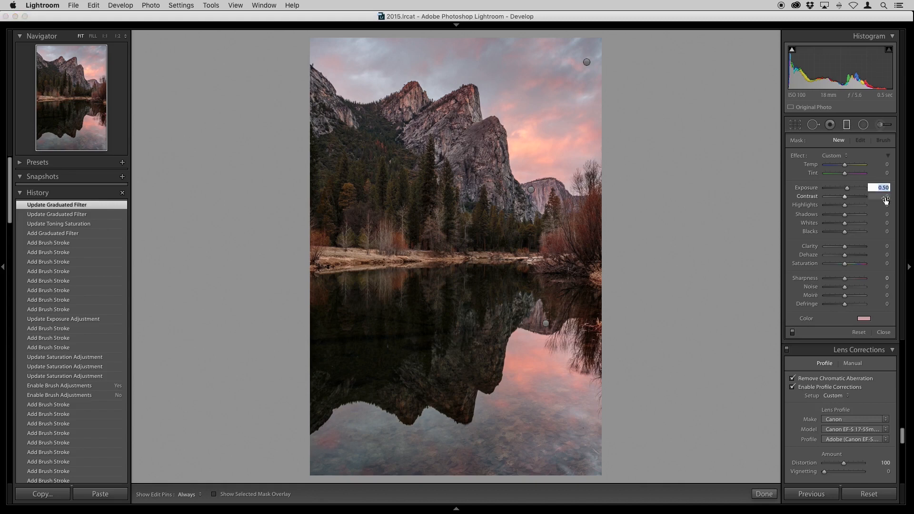
pyautogui.click(863, 321)
pyautogui.moveTo(783, 373); pyautogui.dragTo(765, 373)
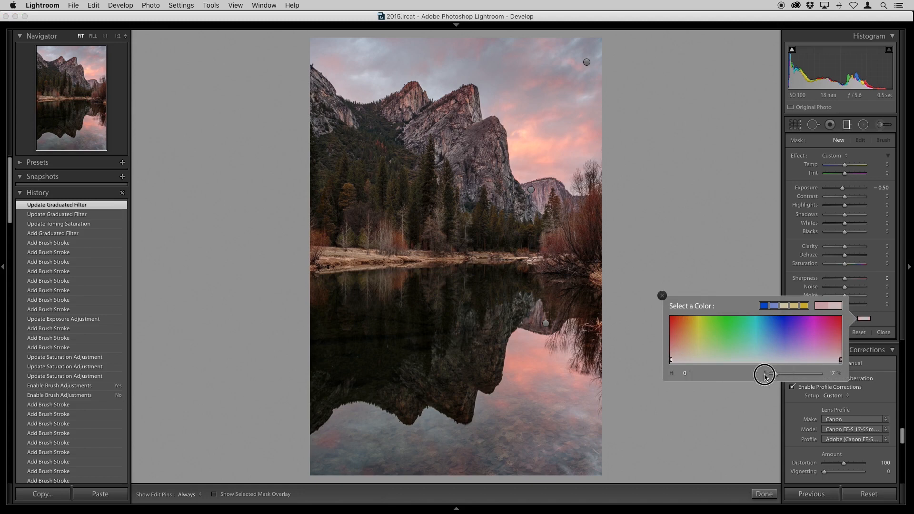
pyautogui.click(662, 296)
pyautogui.moveTo(618, 487); pyautogui.dragTo(591, 446)
# Set the lower-right water filter's Exposure to −0.30 and close the Graduated Filter
pyautogui.click(884, 189)
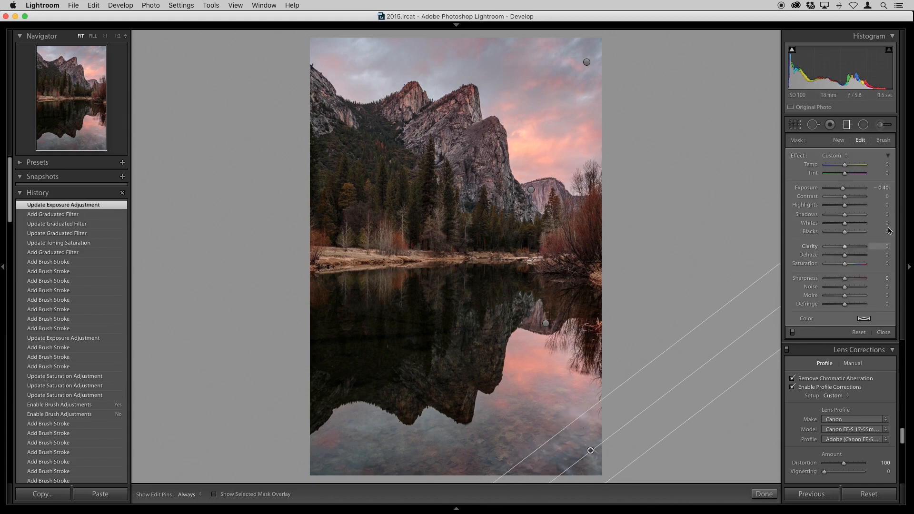
pyautogui.click(882, 188)
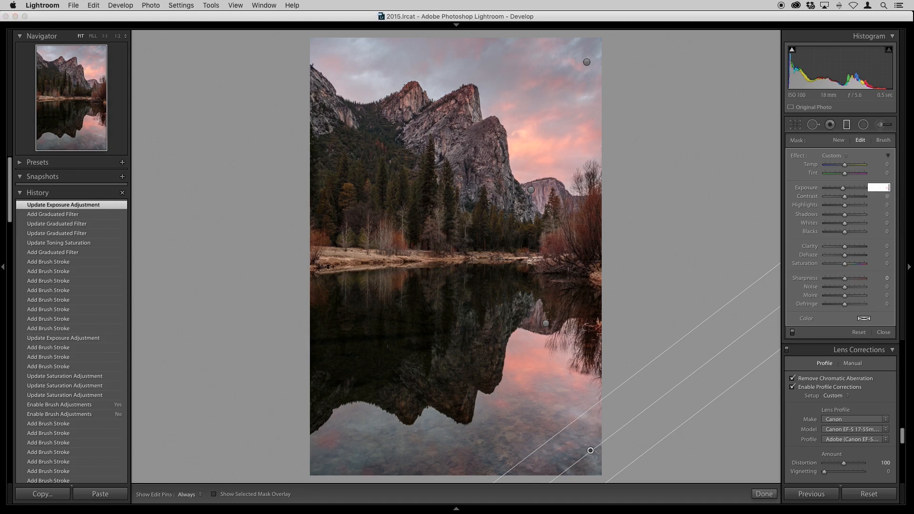
pyautogui.press('Return')
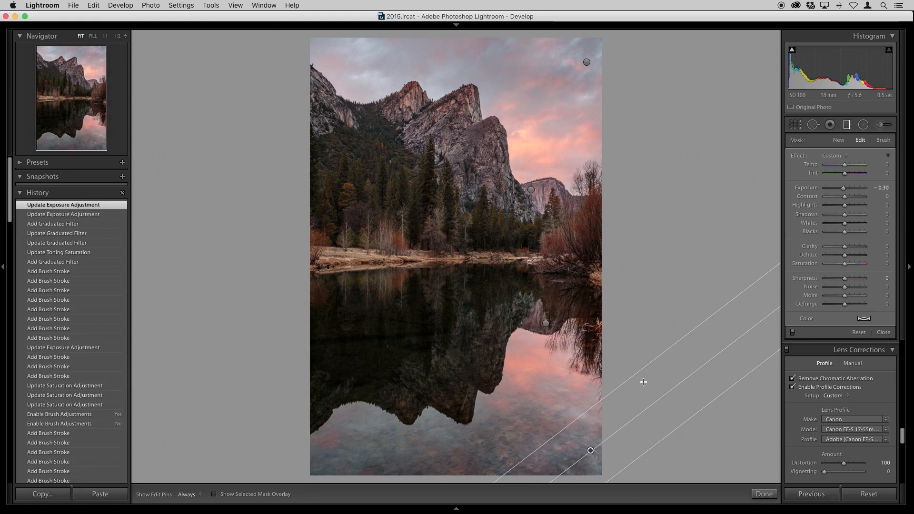
pyautogui.click(884, 333)
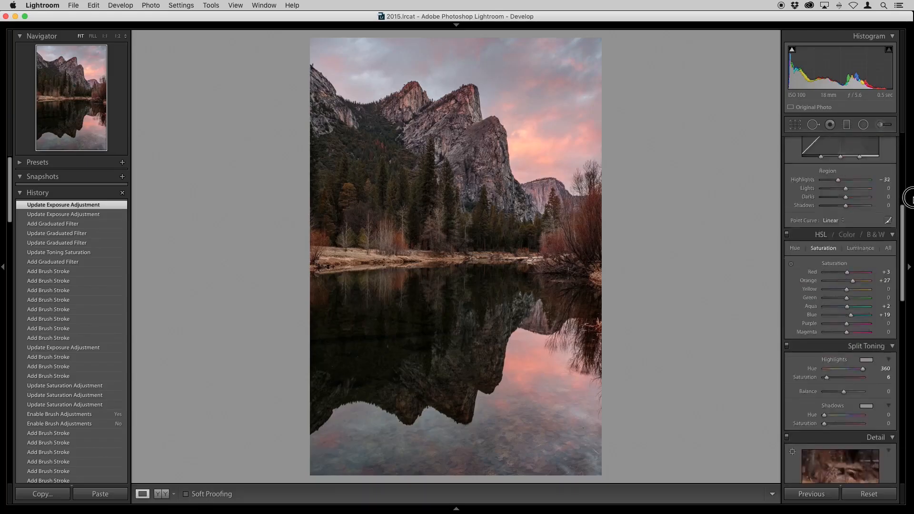
# Set the photo's overall Contrast to +10 in the Basic adjustments
pyautogui.moveTo(911, 199); pyautogui.dragTo(913, 125)
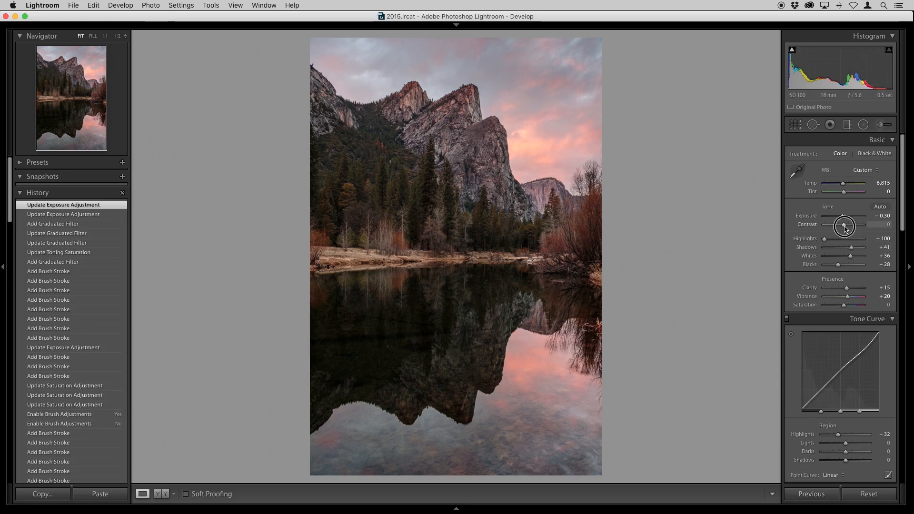
pyautogui.moveTo(846, 229)
pyautogui.mouseDown()
pyautogui.moveTo(862, 230)
pyautogui.moveTo(849, 231)
pyautogui.mouseUp()
pyautogui.click(885, 225)
pyautogui.write('10')
pyautogui.press('Return')
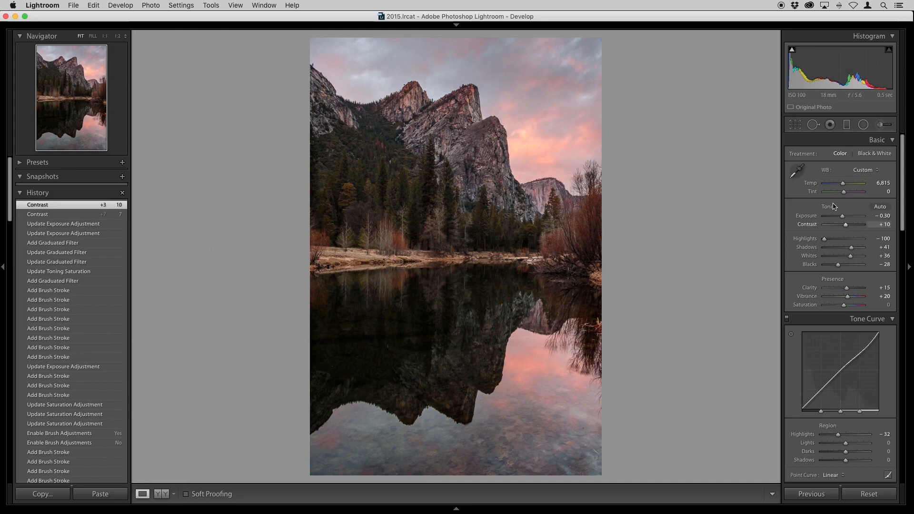
pyautogui.click(885, 225)
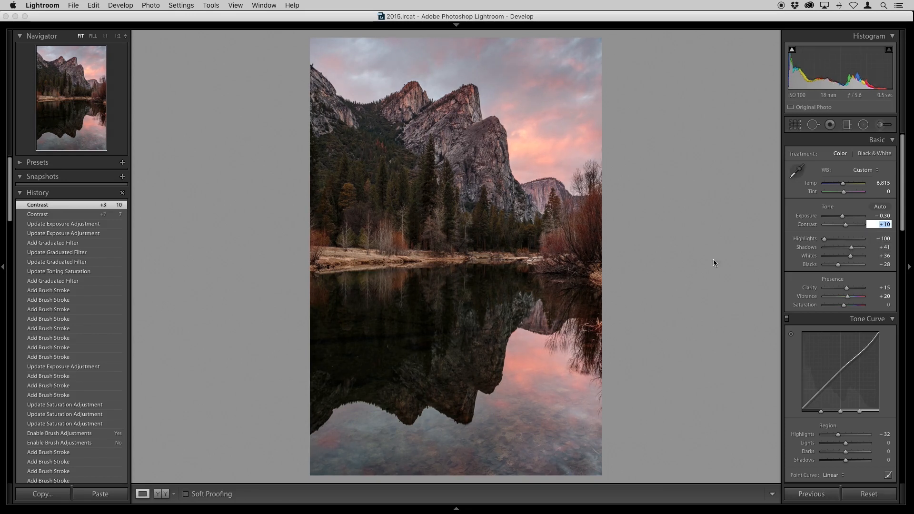
pyautogui.click(689, 276)
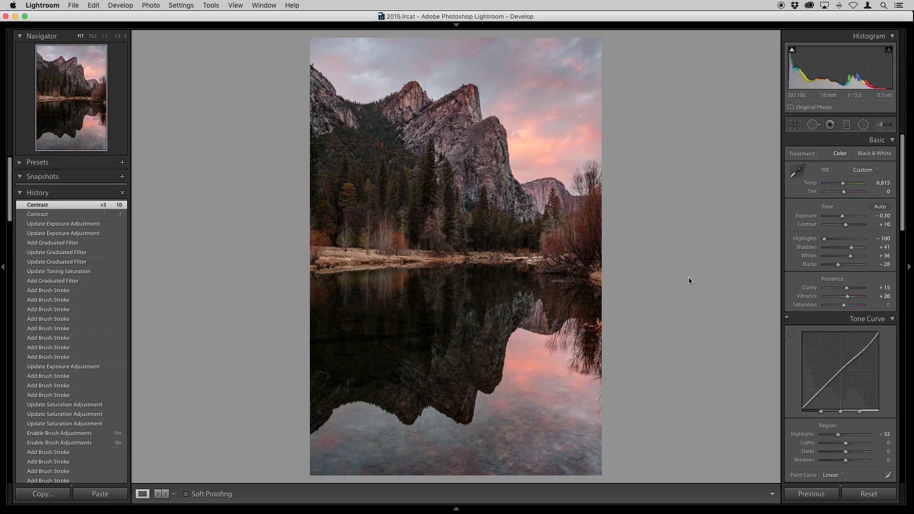